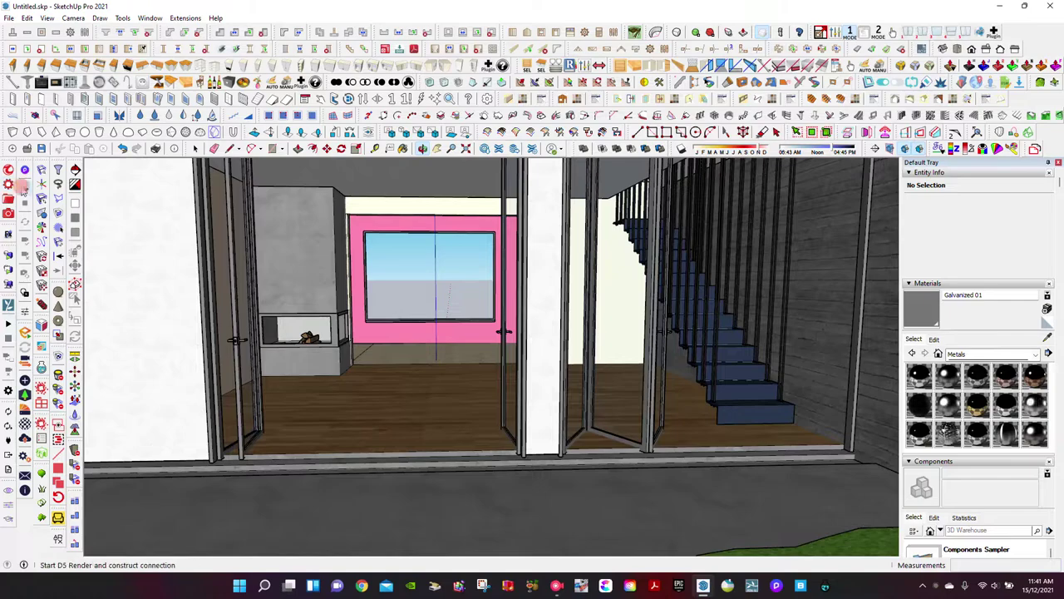
Start D5 Render from SketchUp and create a new .drs project for the model
click(25, 189)
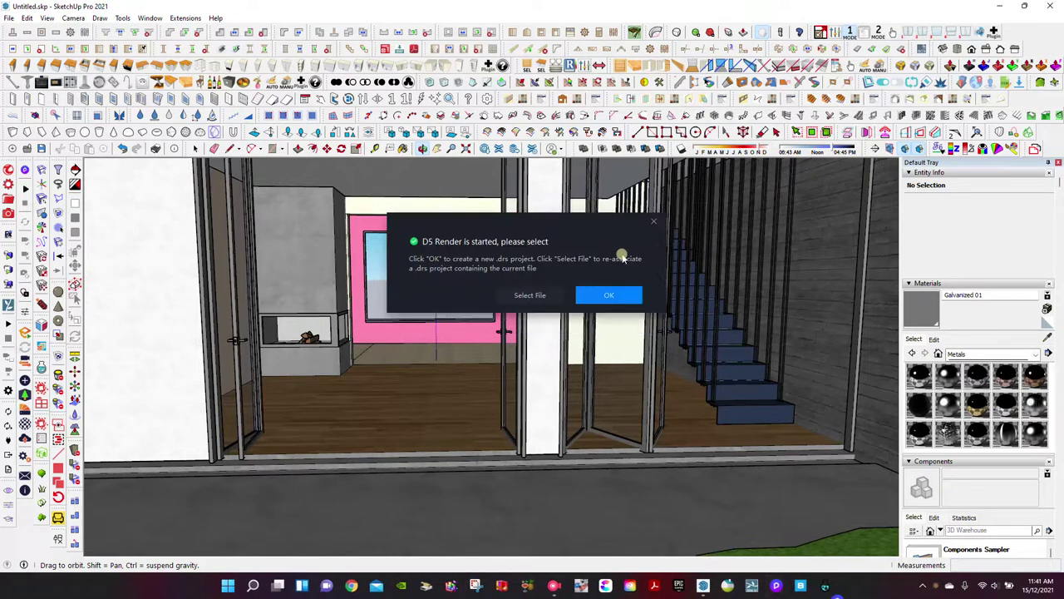
click(592, 295)
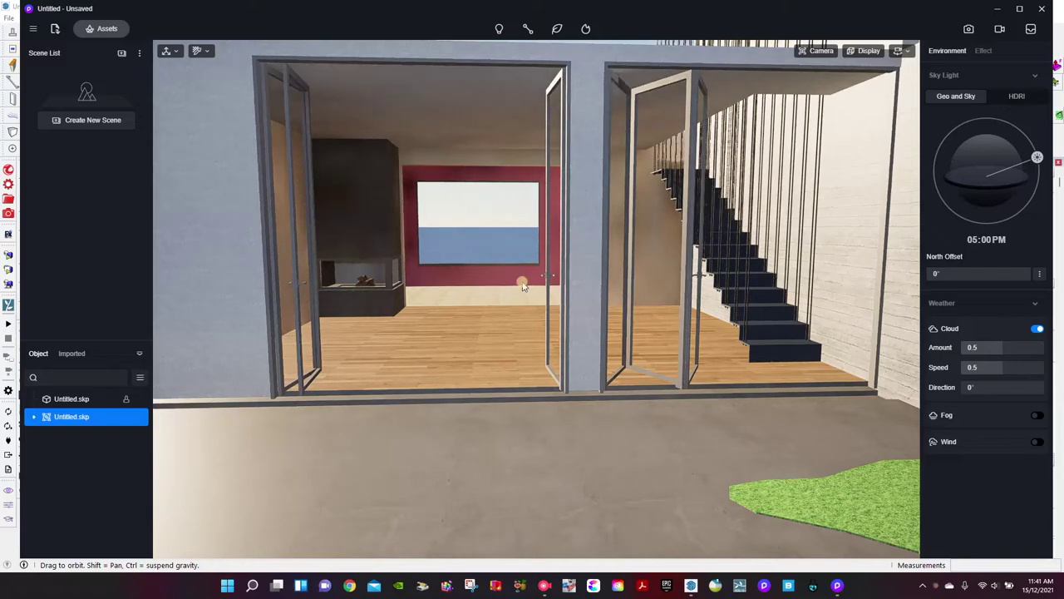
right_drag(530, 268, 531, 229)
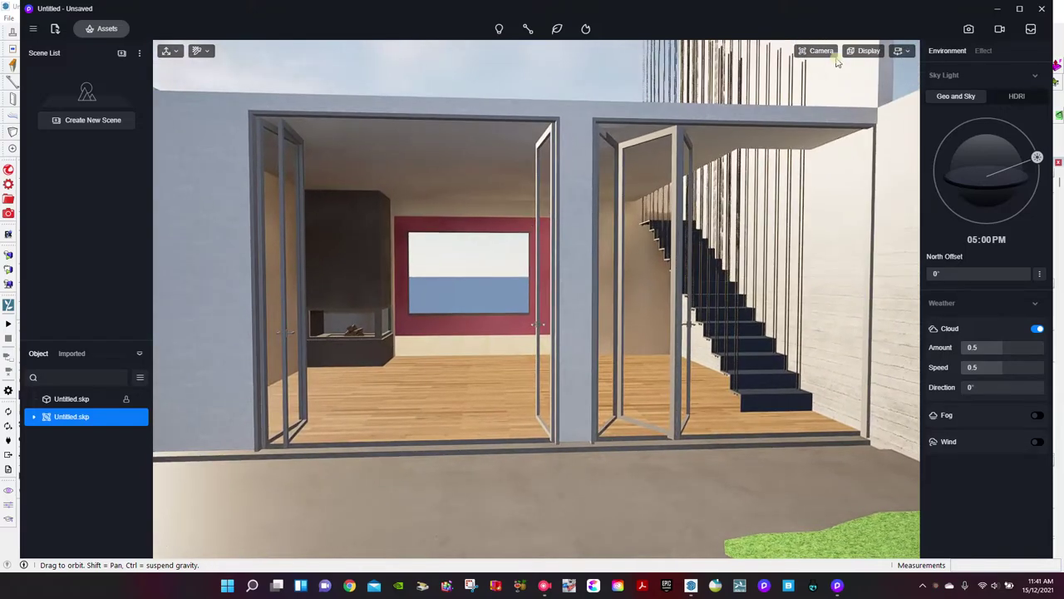
click(858, 54)
click(858, 54)
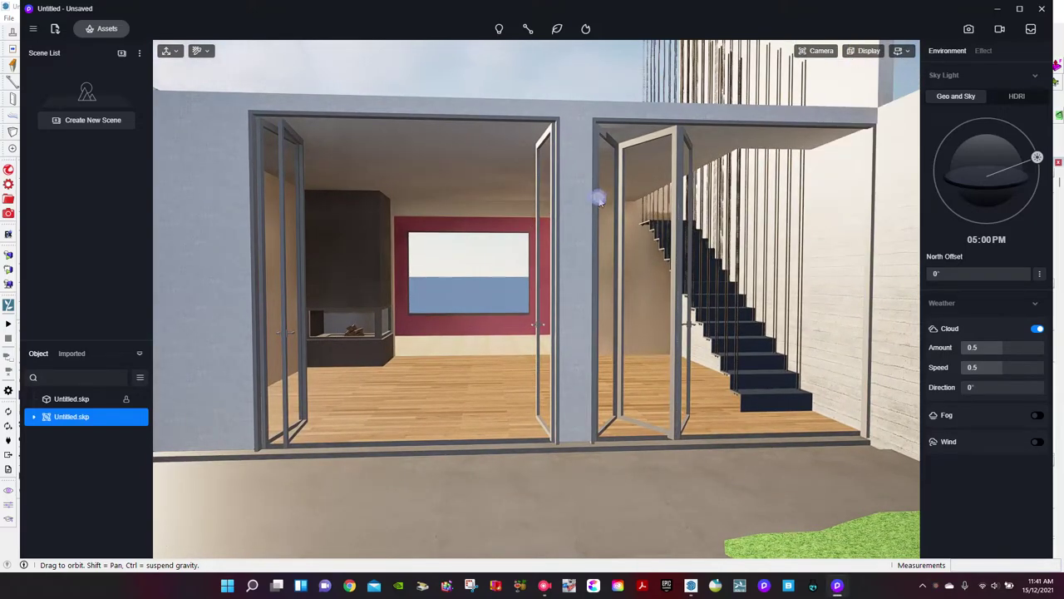
right_drag(600, 202, 563, 202)
drag(562, 200, 554, 198)
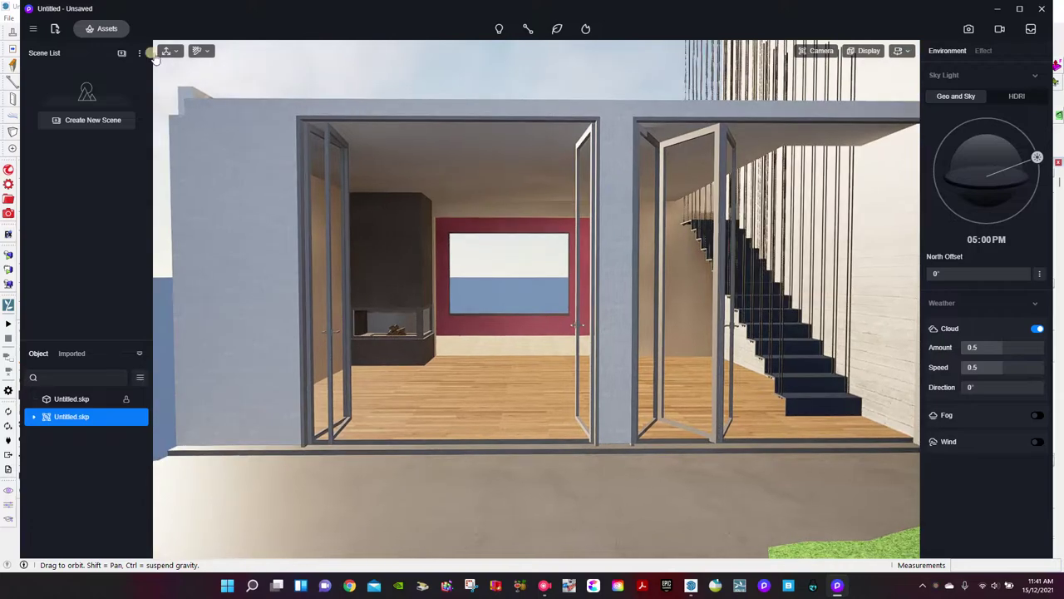
Apply the Blue-black metal material from the online asset library to the folding door frames
click(98, 28)
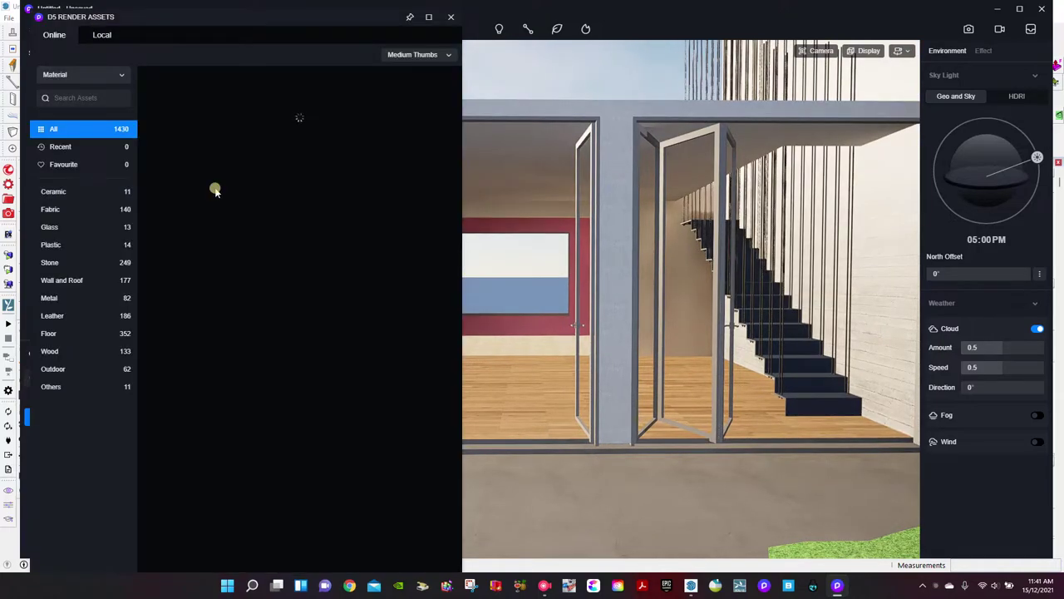
click(48, 297)
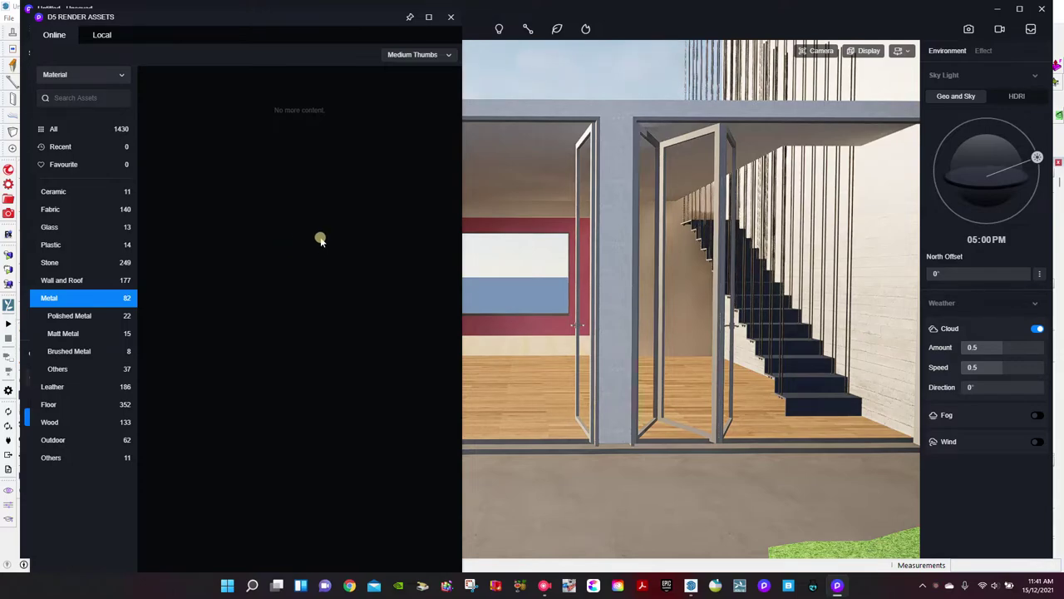
click(257, 453)
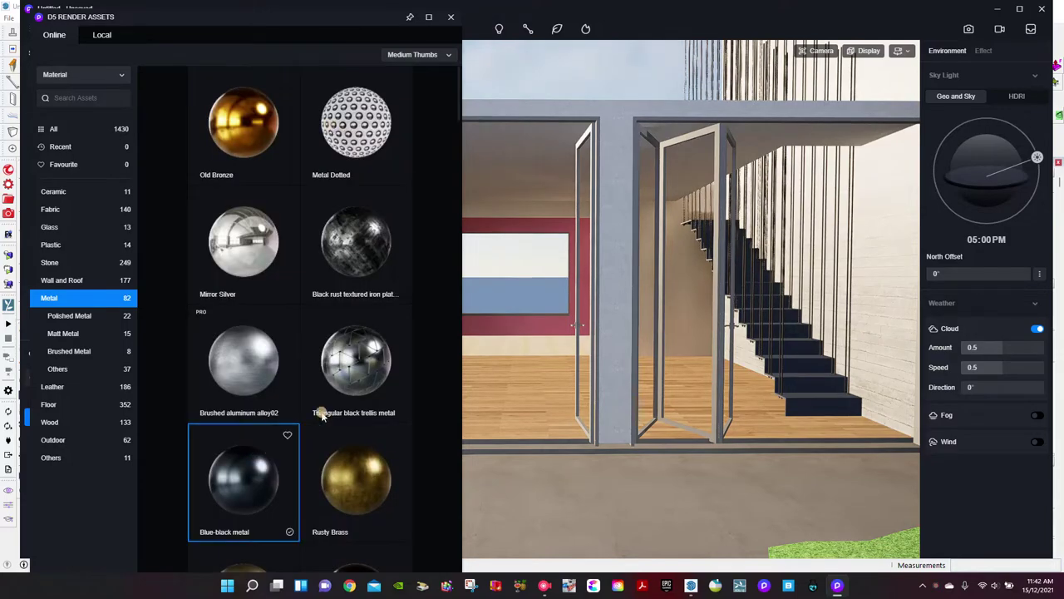
drag(612, 307, 577, 303)
click(449, 20)
Apply the stone material Tundra Gray Marble 02 to the fireplace surround in the living room
right_drag(525, 235, 440, 230)
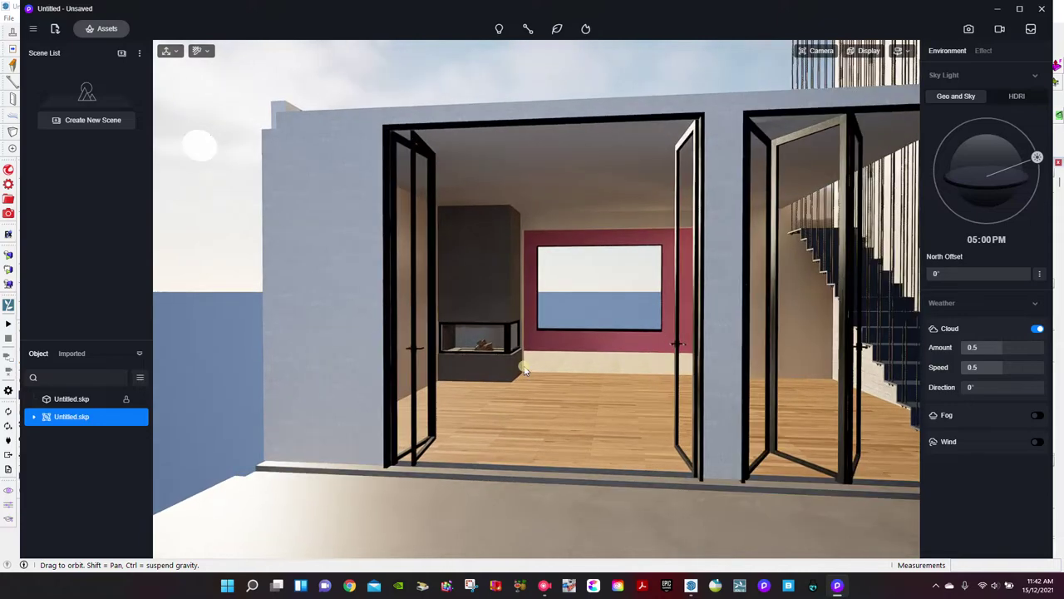
scroll(524, 370, up, 4)
scroll(524, 370, up, 3)
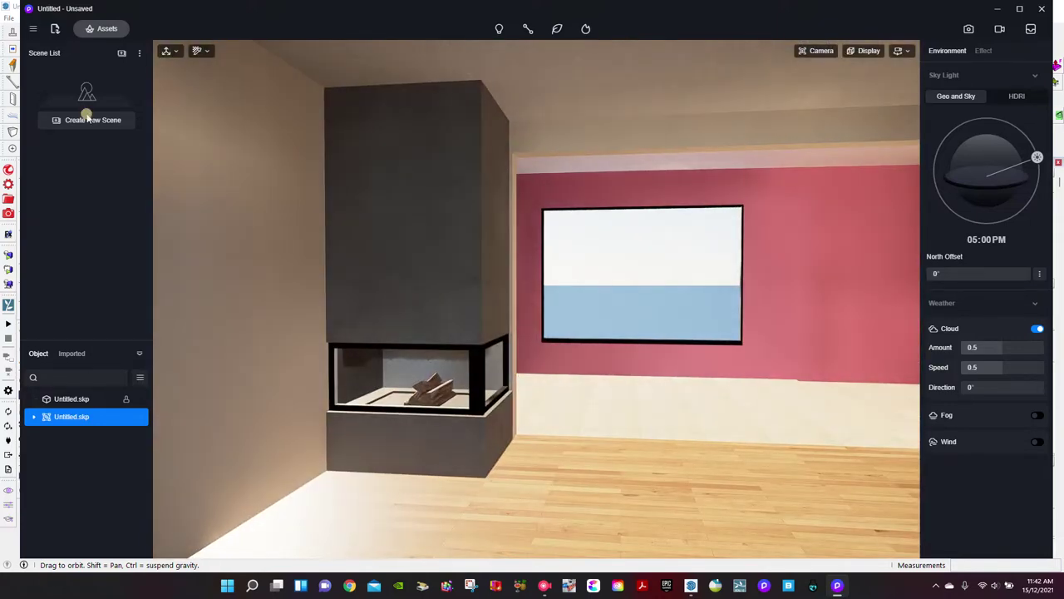
click(101, 31)
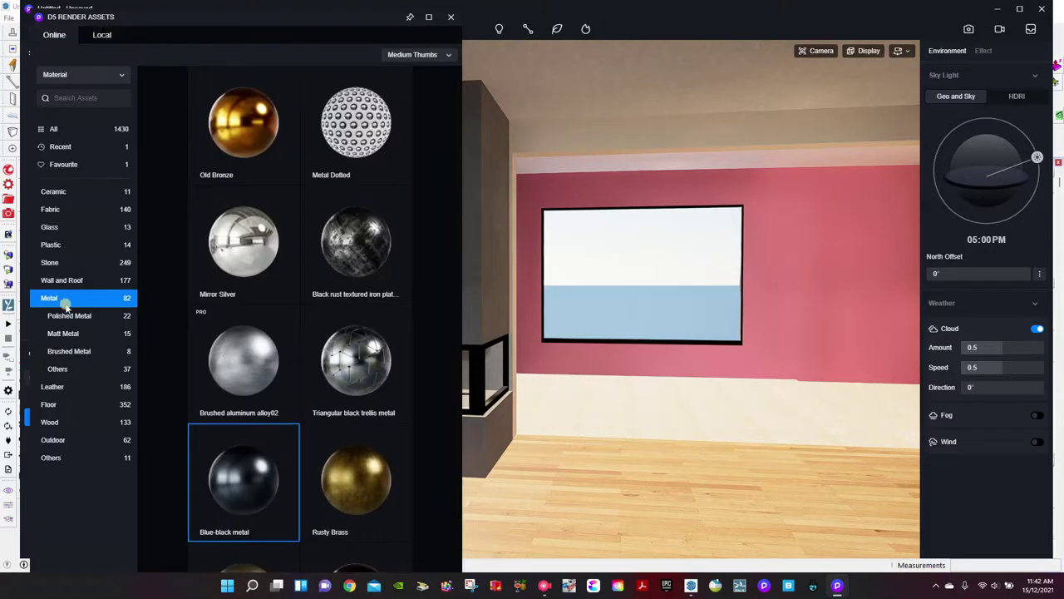
click(50, 262)
mouse_move(547, 291)
right_down()
mouse_move(562, 290)
mouse_move(545, 298)
right_up()
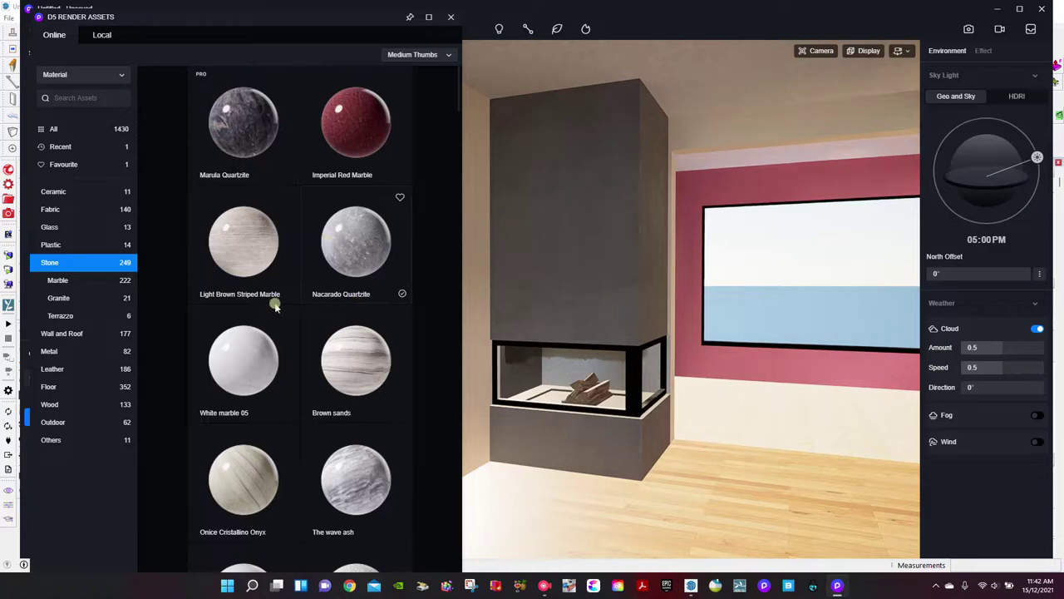
scroll(274, 311, down, 2)
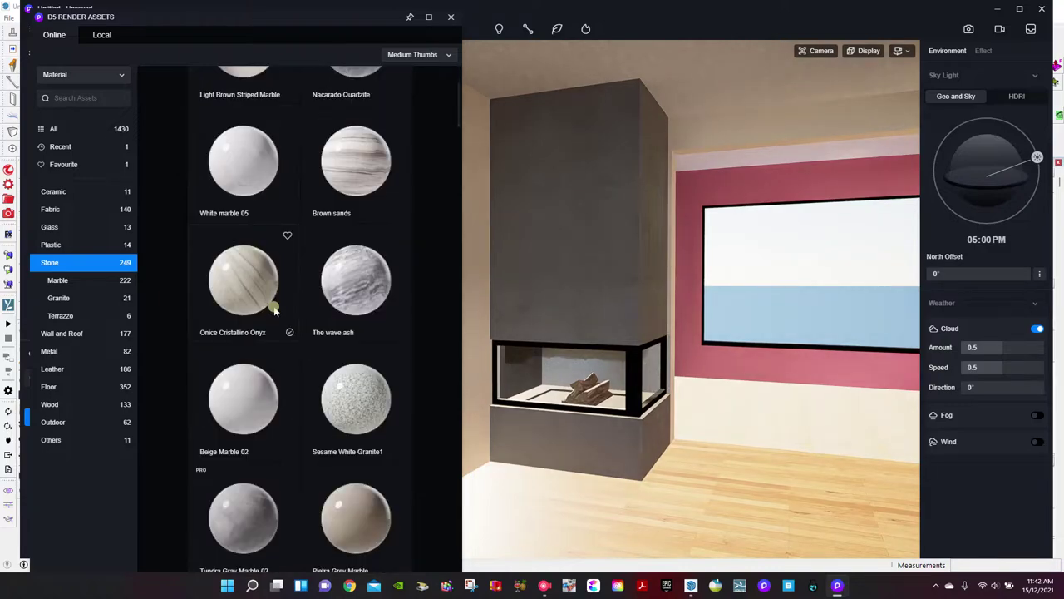
scroll(275, 309, down, 2)
click(239, 337)
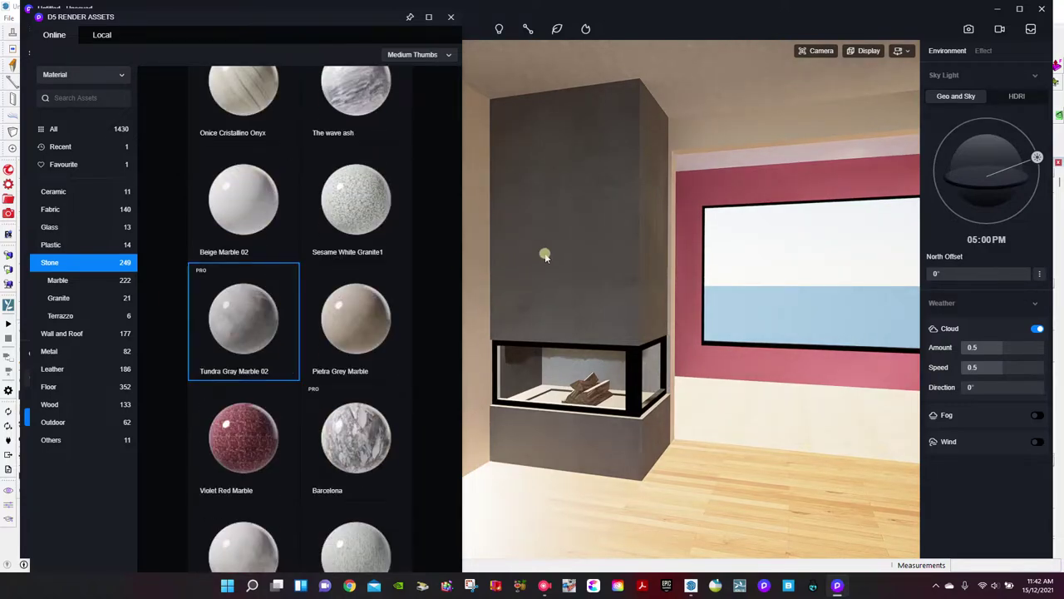
click(557, 206)
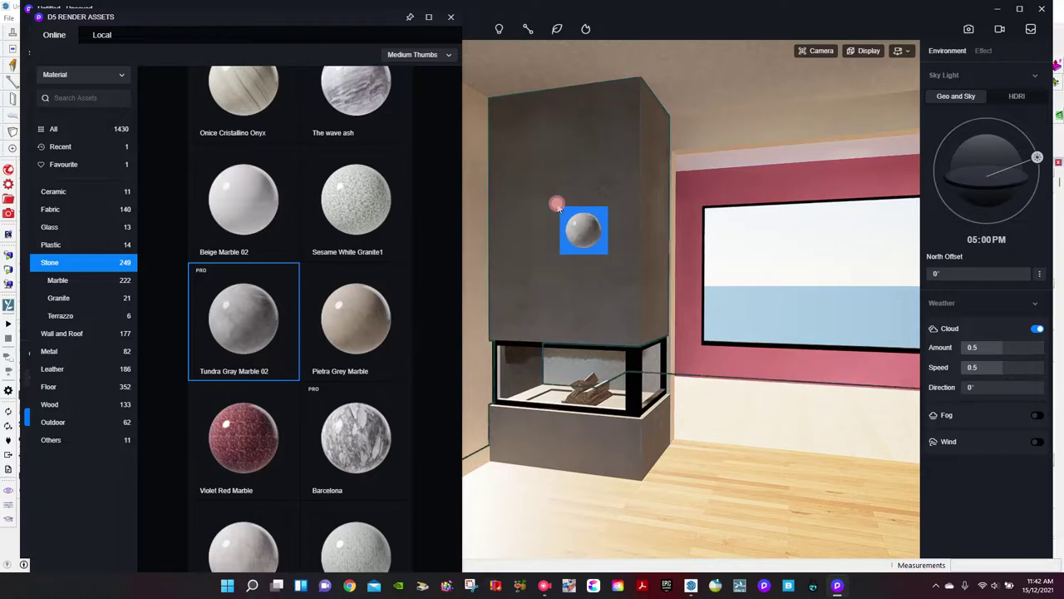
click(583, 162)
key(Escape)
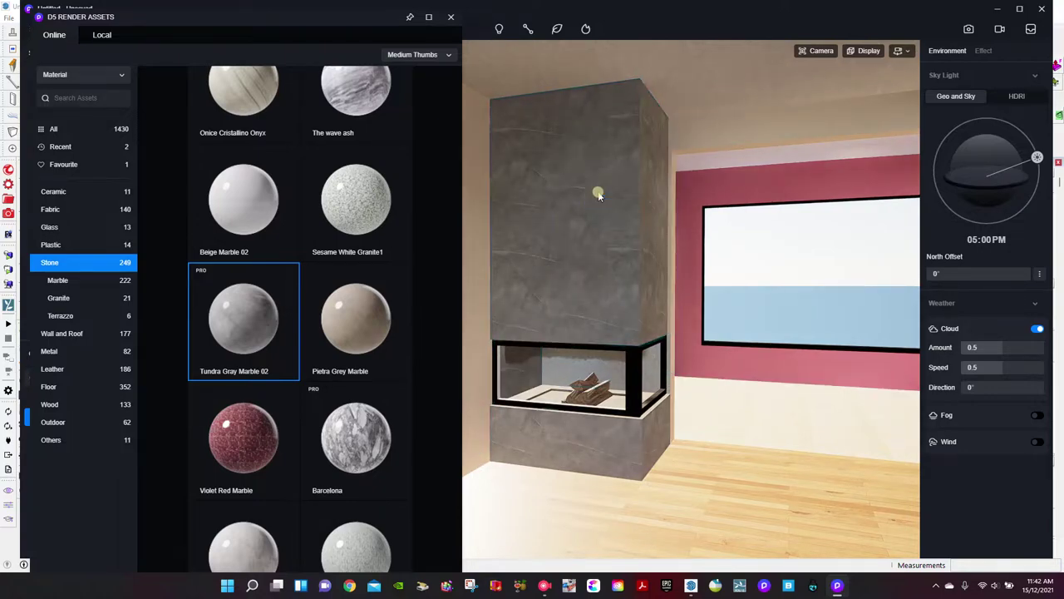
Apply the stone material Light Brown Striped Marble to the wall beside the fireplace
right_drag(596, 192, 547, 202)
scroll(233, 222, up, 5)
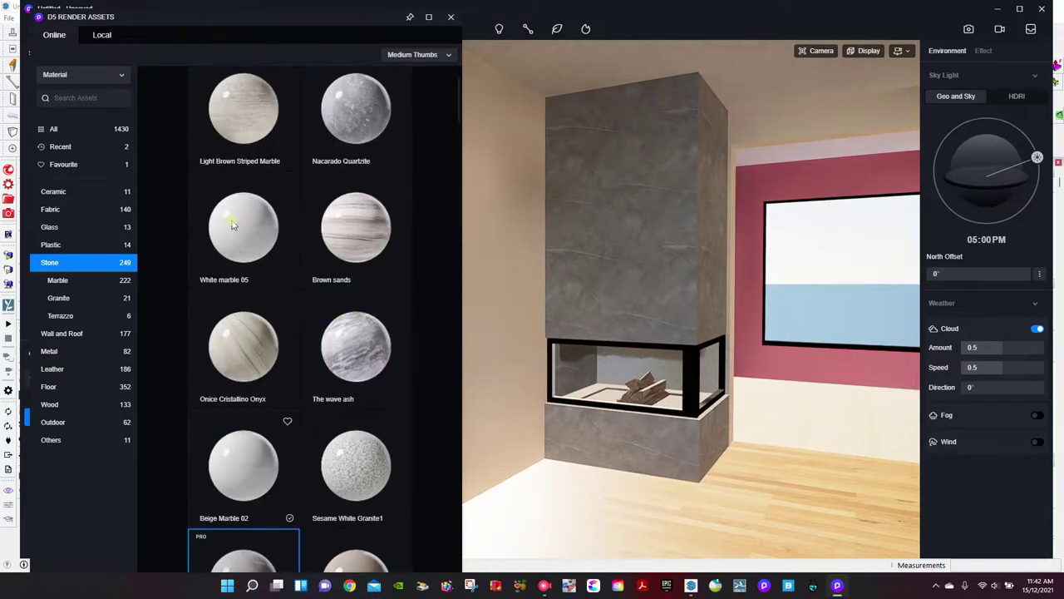
click(232, 225)
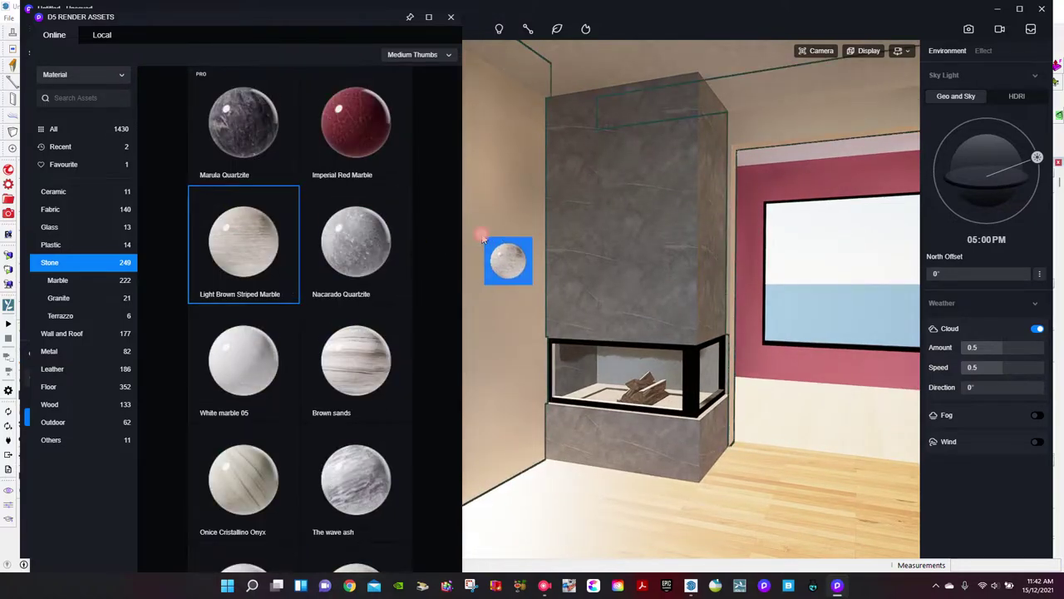
click(482, 239)
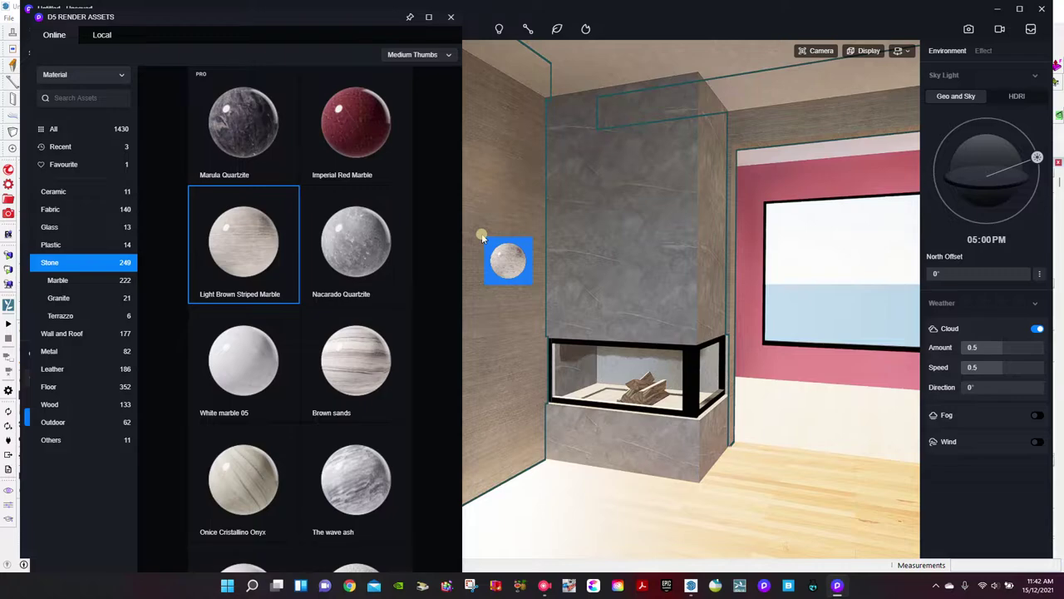
Apply the floor material Herringbone Flooring 05 to the living room floor
right_drag(482, 239, 784, 280)
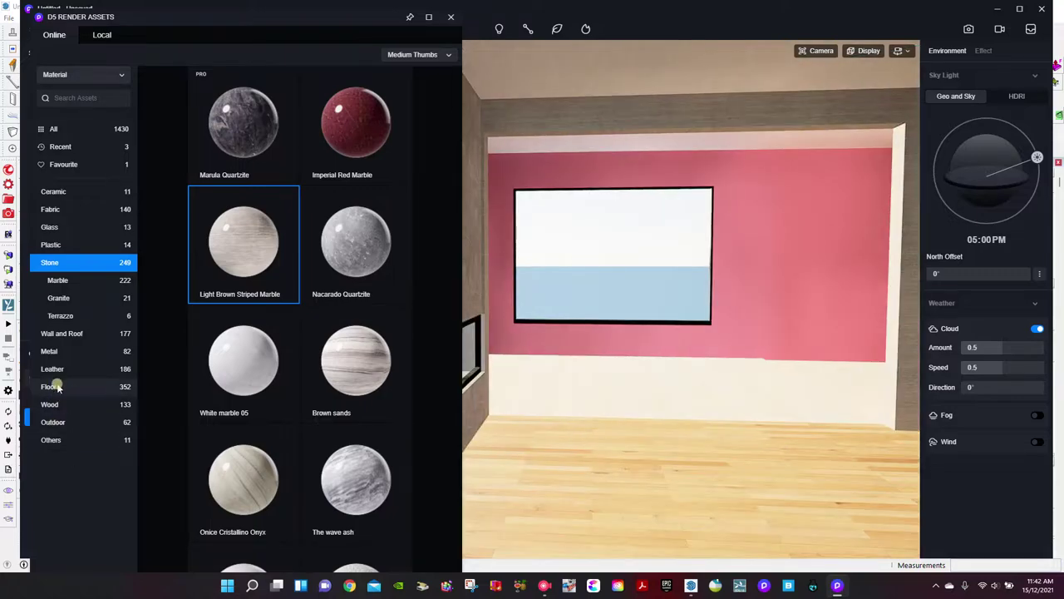
click(52, 387)
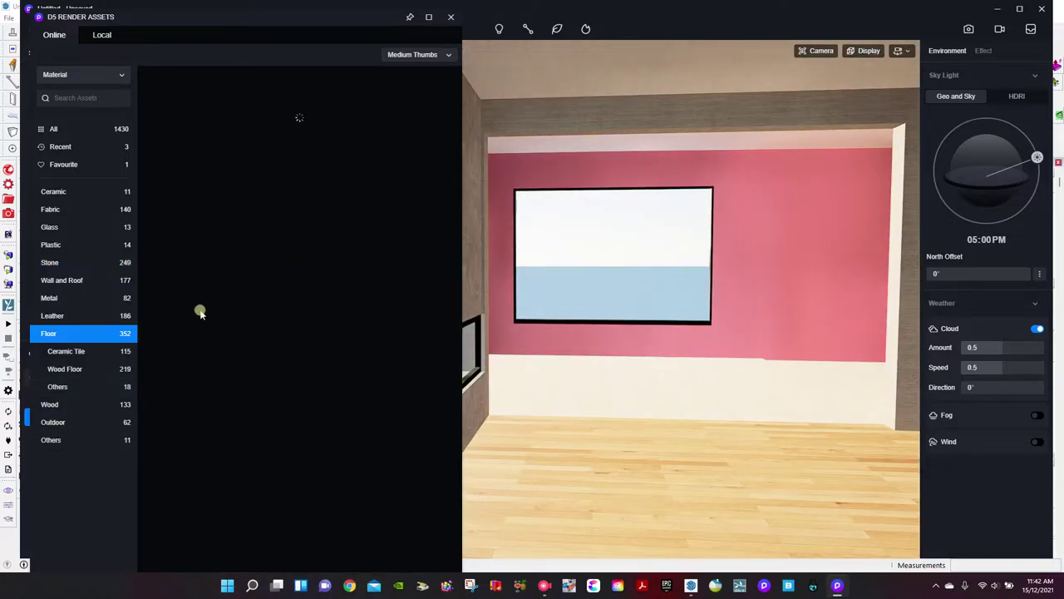
scroll(302, 375, down, 3)
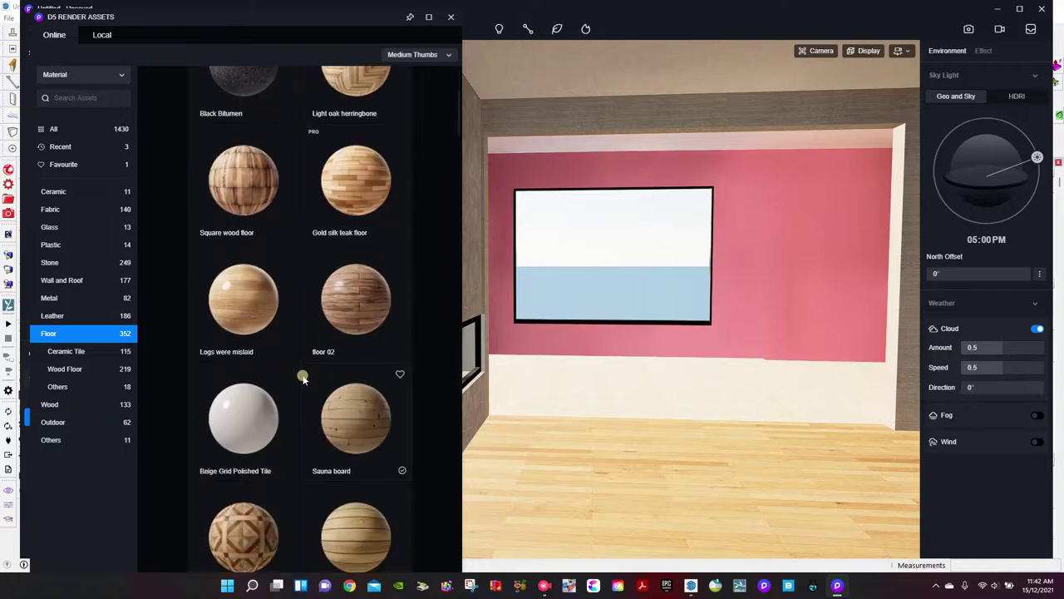
scroll(303, 378, down, 4)
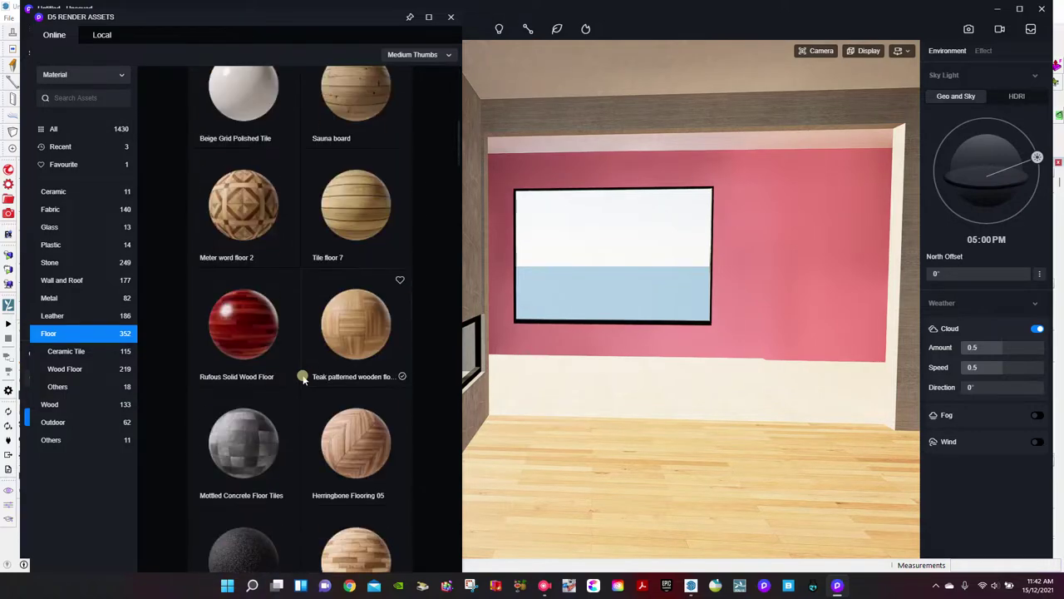
scroll(302, 379, down, 2)
drag(356, 310, 566, 436)
Apply the 1.2 Bulgarian grey tile floor material to the cream surface below the pink window wall
right_drag(585, 426, 523, 388)
scroll(332, 387, down, 5)
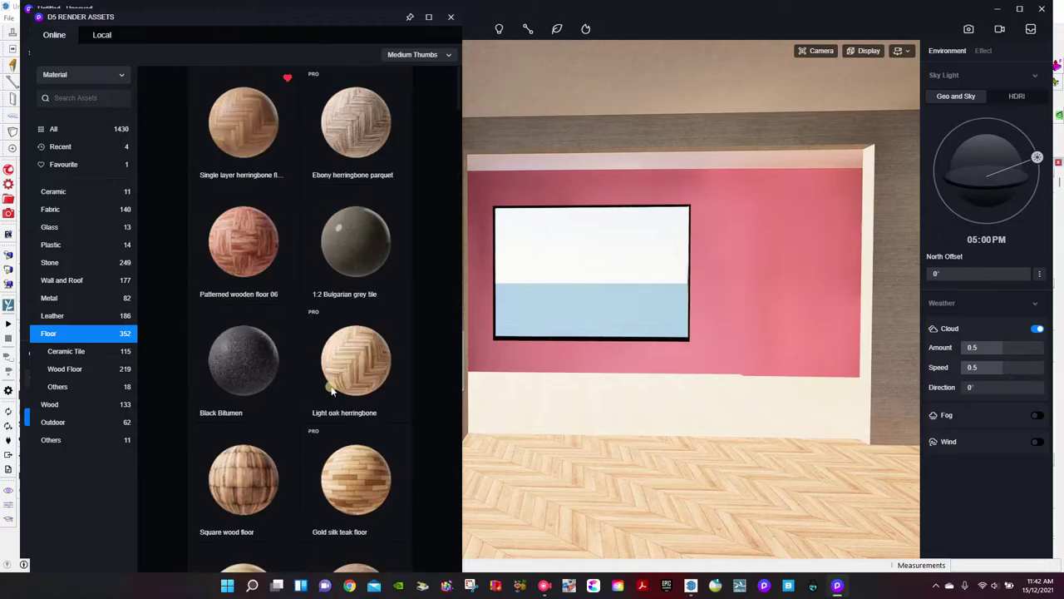
drag(357, 245, 551, 403)
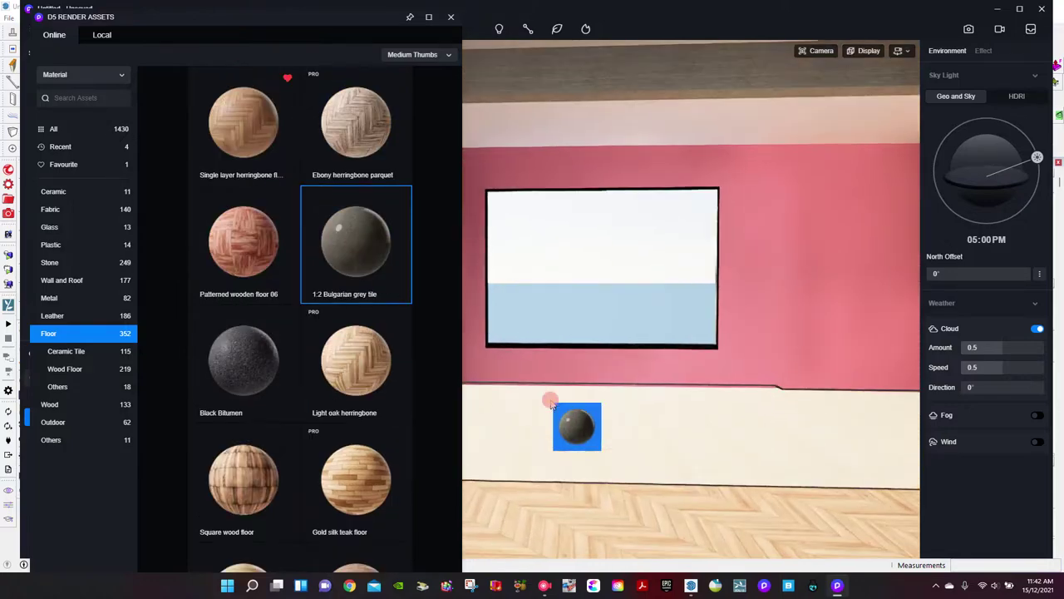
drag(670, 428, 668, 425)
Apply the White Rough Wall material from the wall and roof category to the room's ceiling
click(51, 261)
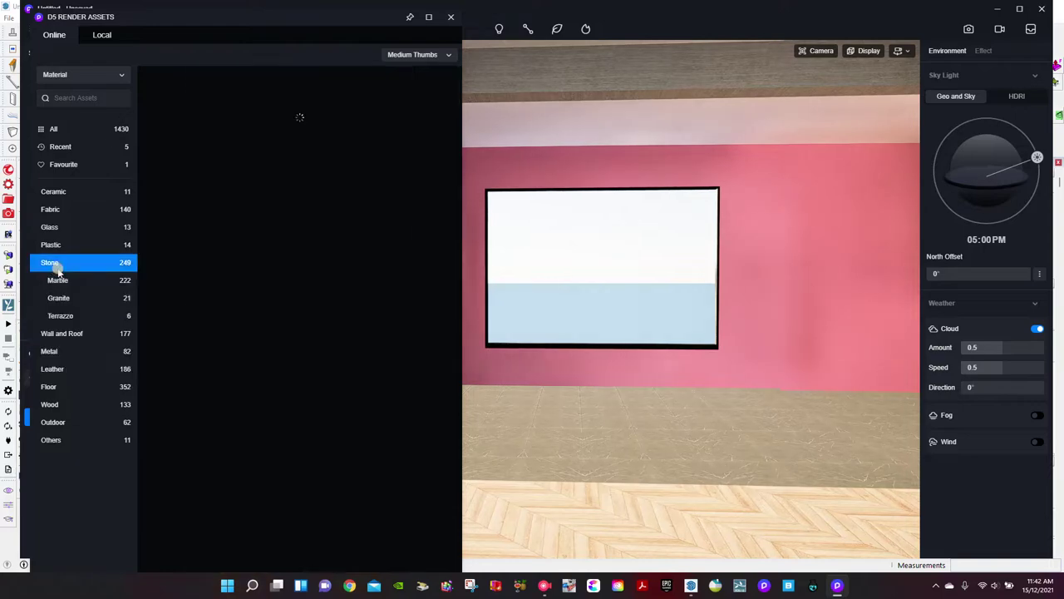
click(62, 333)
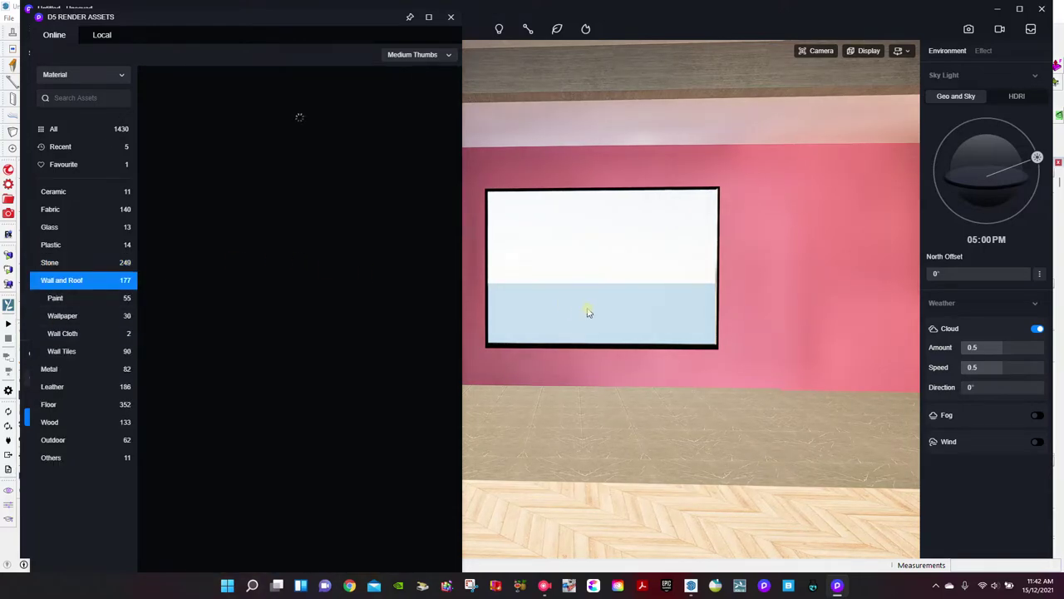
right_drag(584, 308, 523, 300)
right_drag(614, 298, 570, 274)
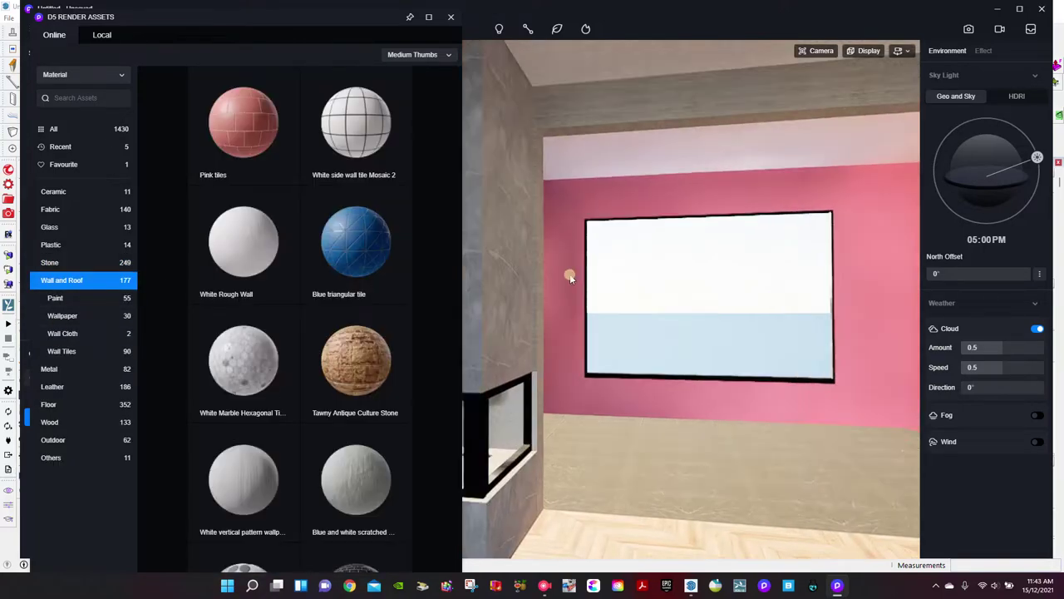
drag(261, 244, 560, 73)
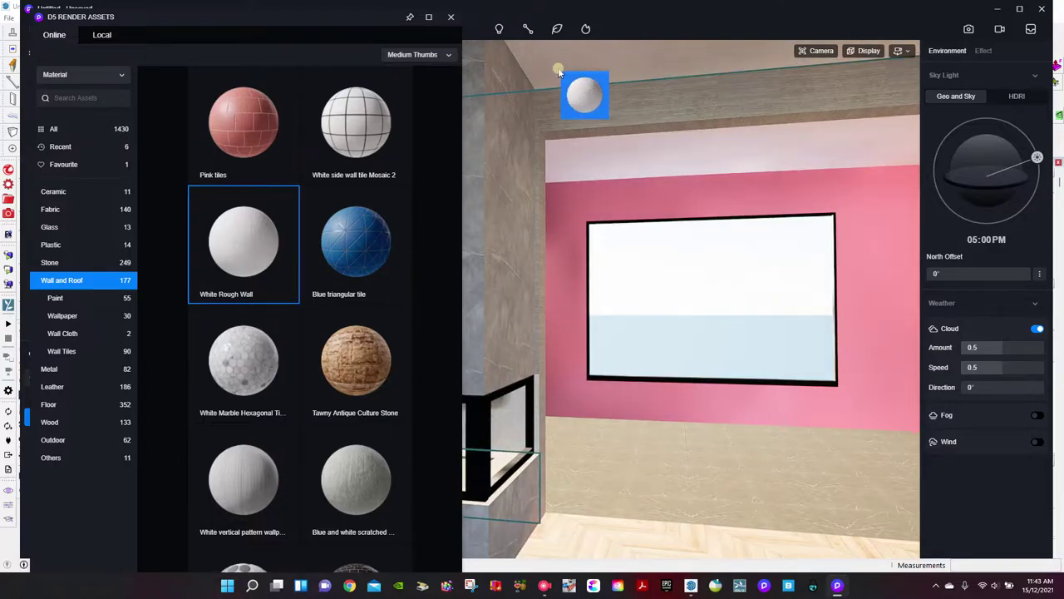
right_drag(559, 72, 683, 159)
scroll(683, 158, up, 2)
drag(683, 158, 595, 248)
scroll(682, 158, up, 2)
scroll(595, 248, down, 2)
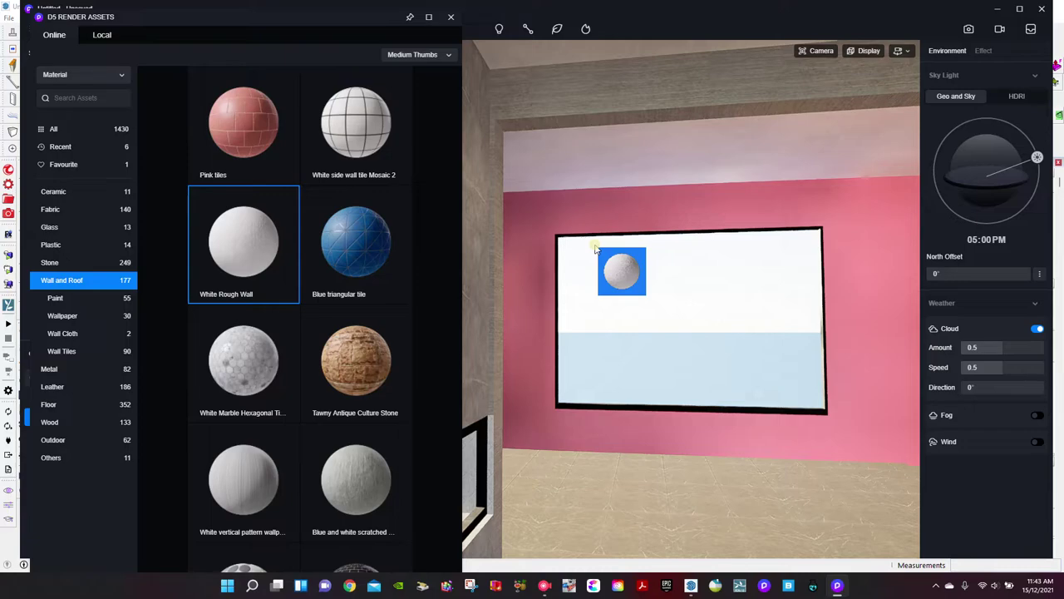
scroll(283, 307, down, 3)
Apply the Fabric wallpaper material to the pink wall around the window
click(64, 318)
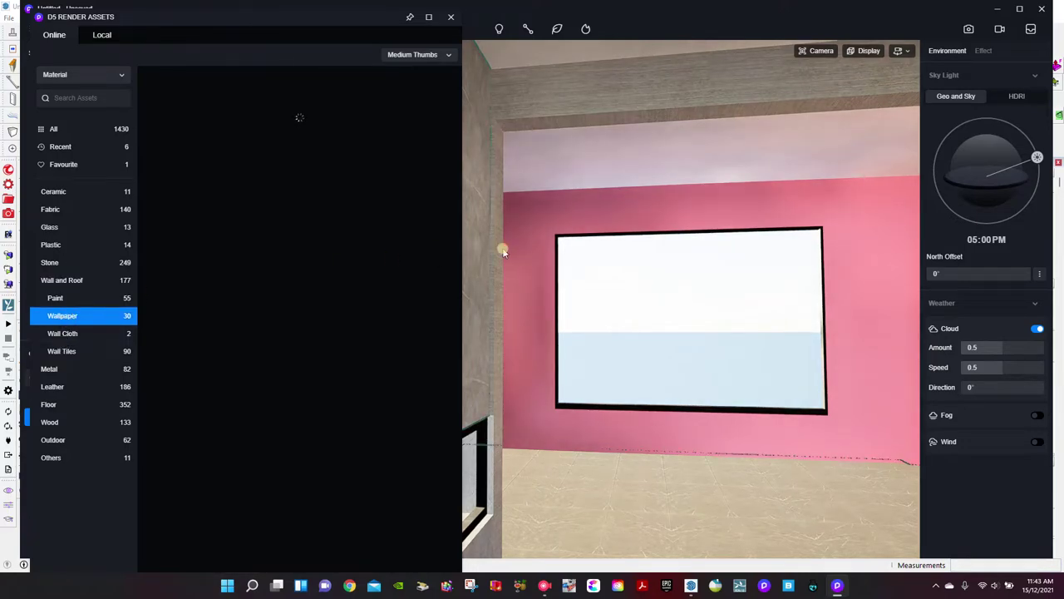
key(Escape)
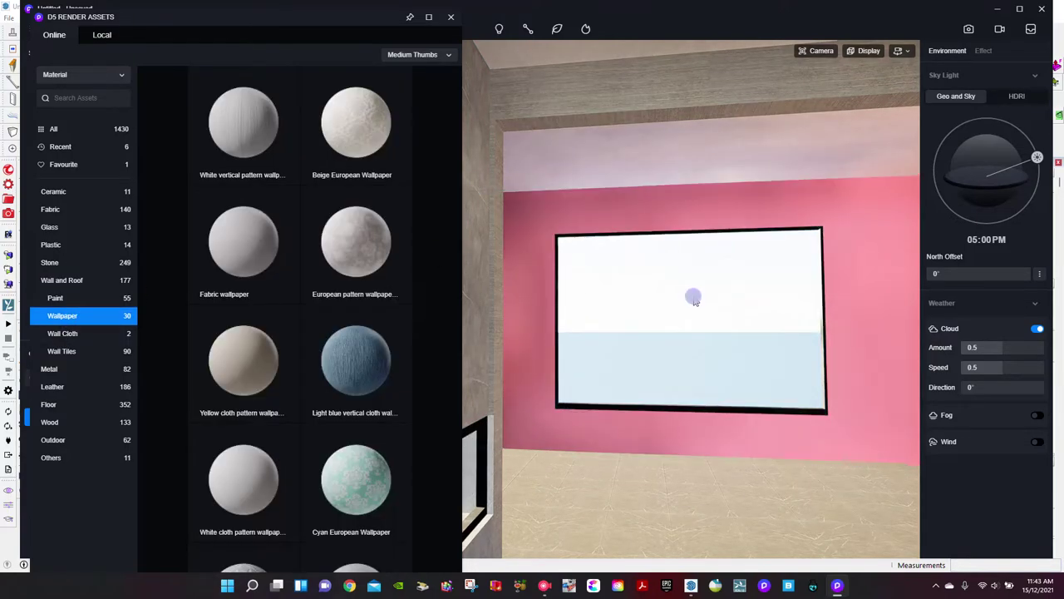
right_drag(694, 298, 610, 321)
click(233, 231)
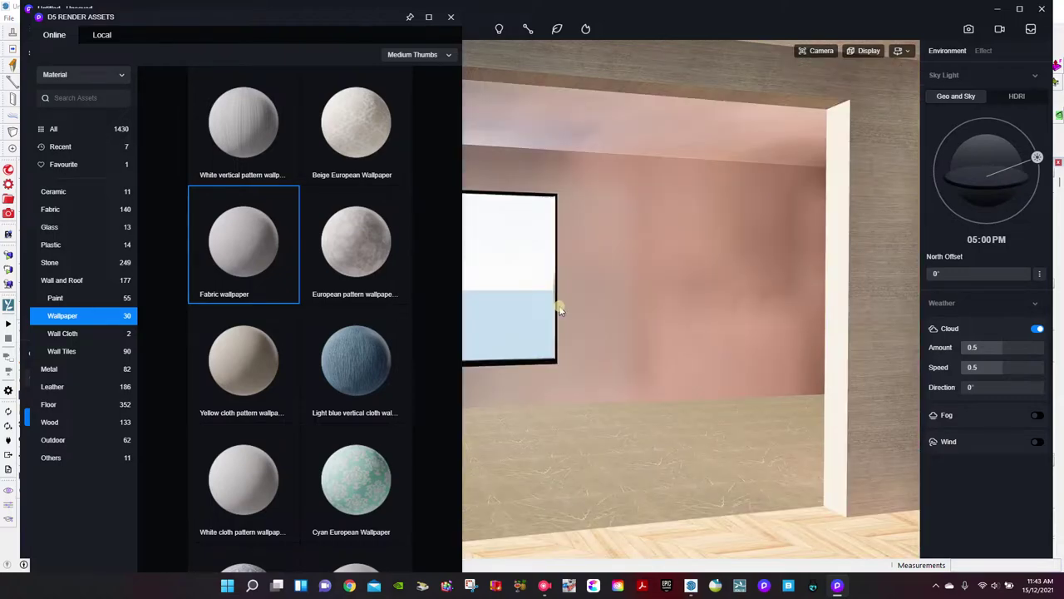
scroll(560, 306, up, 5)
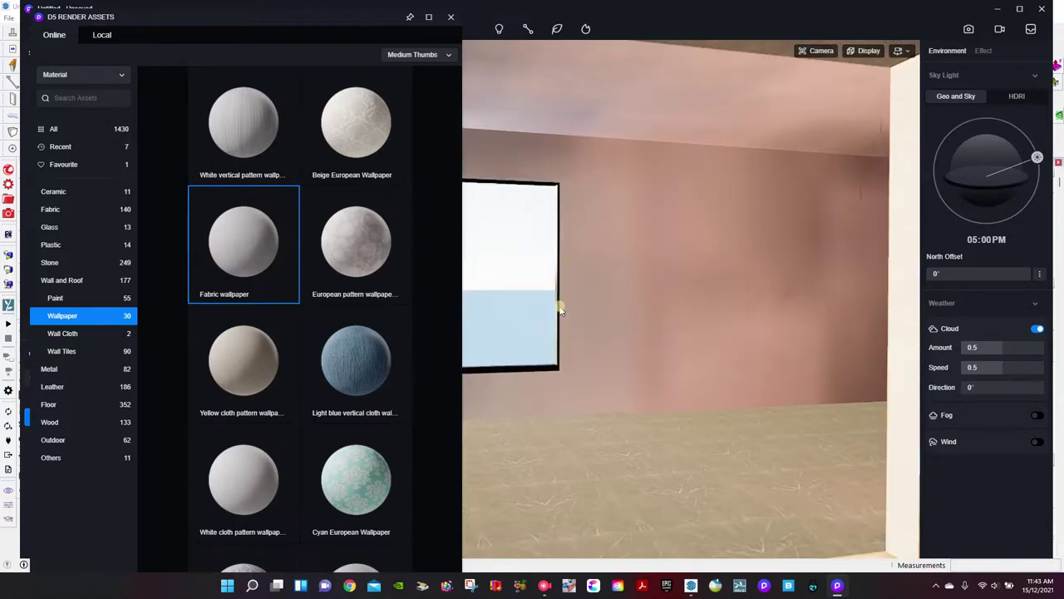
right_drag(562, 306, 623, 189)
right_drag(742, 207, 560, 192)
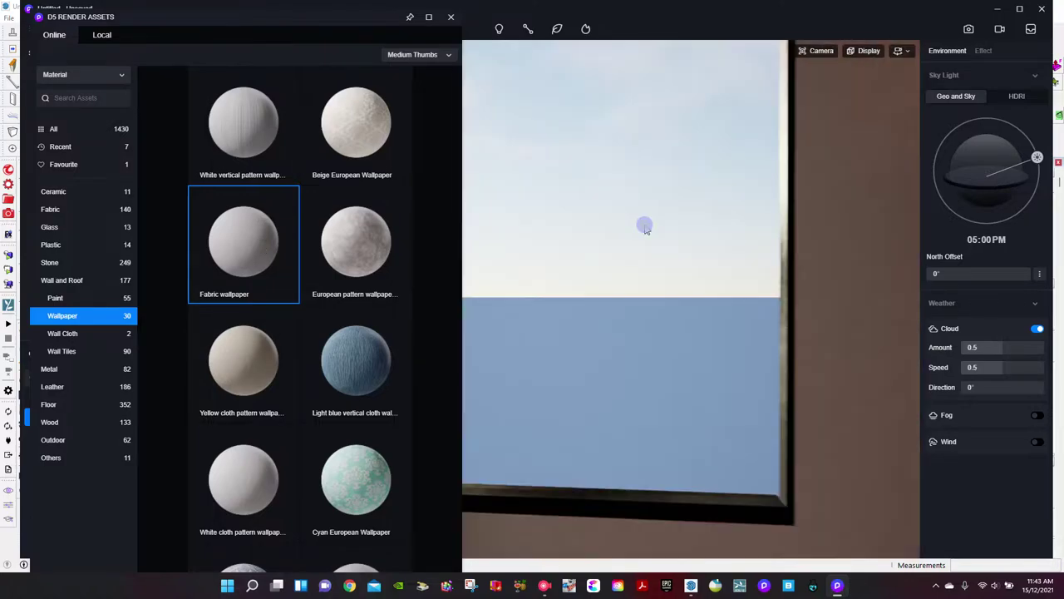
Apply the Fabric wallpaper material to the plain pink wall adjoining the window wall
right_drag(641, 225, 624, 189)
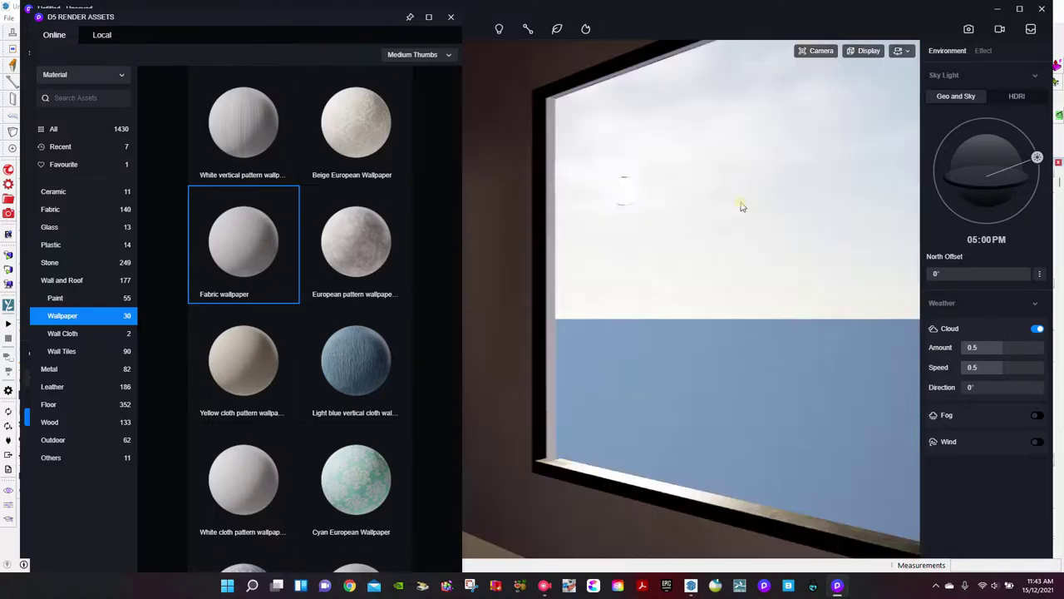
right_drag(742, 207, 560, 195)
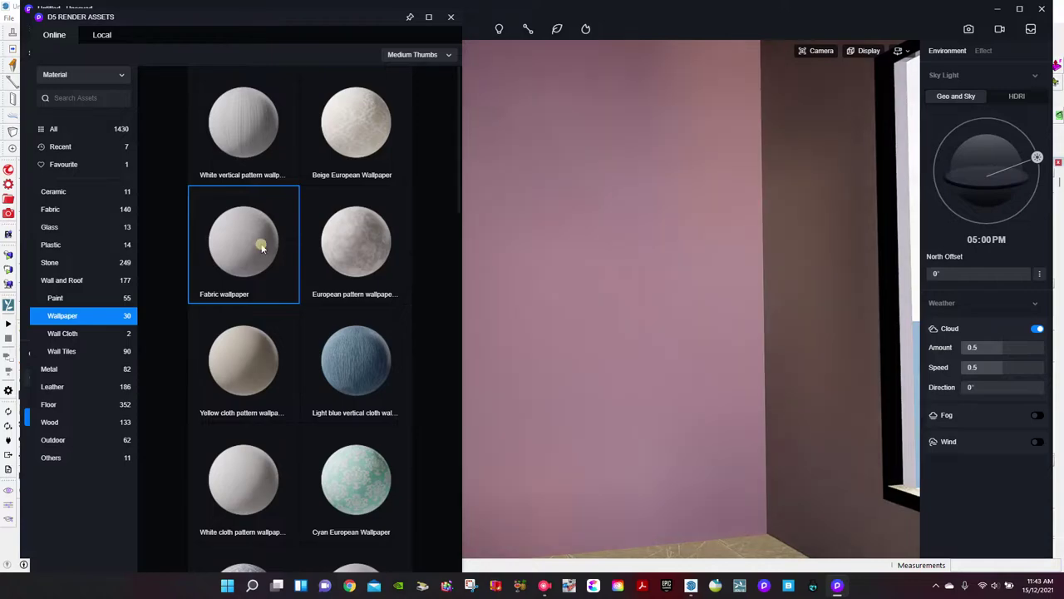
drag(261, 247, 516, 280)
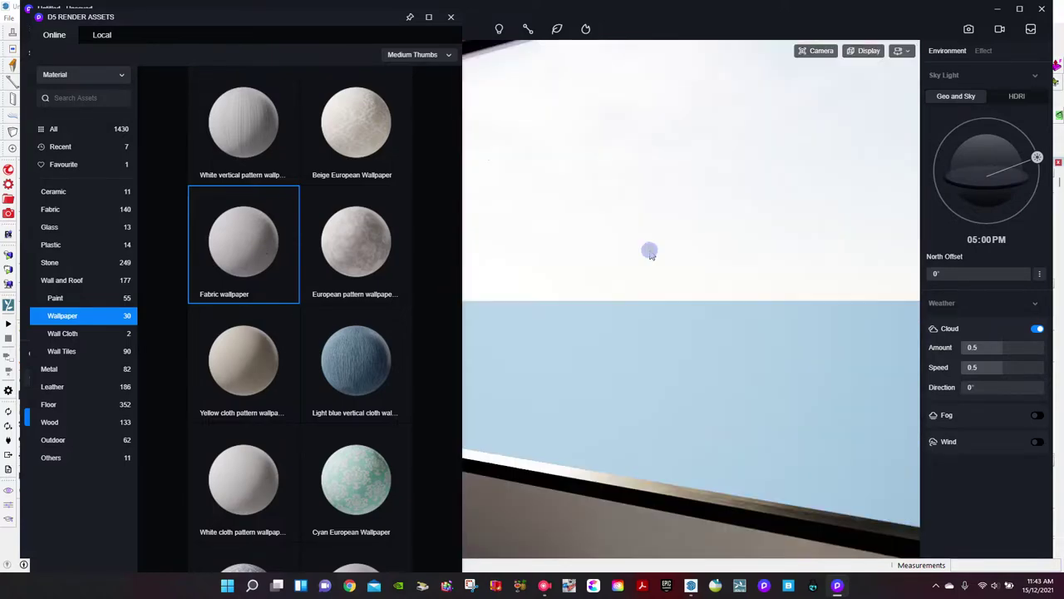
scroll(719, 259, down, 5)
right_drag(649, 249, 697, 289)
click(452, 16)
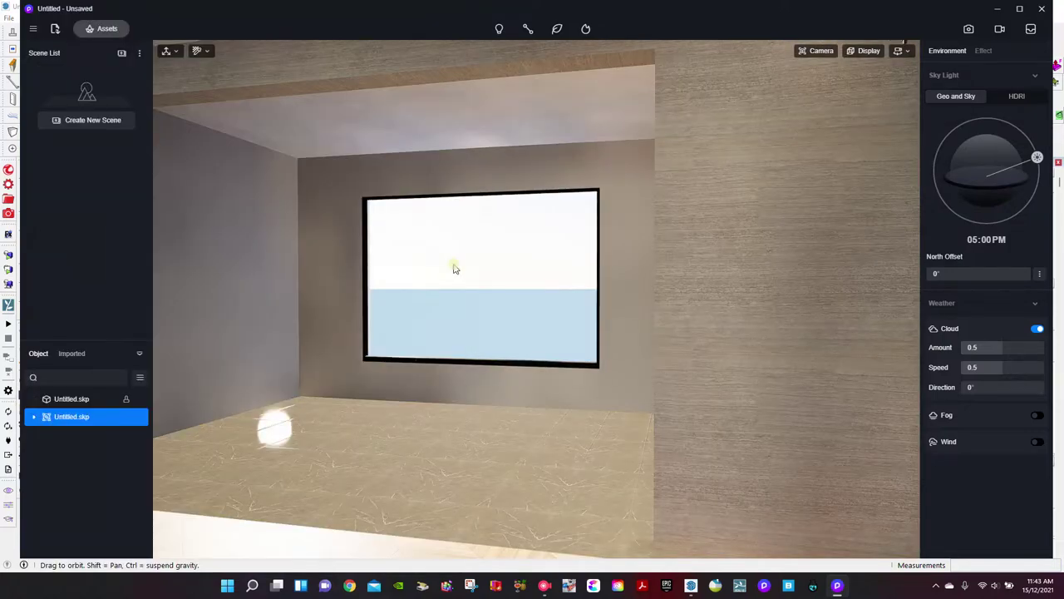
Apply the Brushed aluminum alloy02 metal material to the blue staircase steps
right_drag(454, 266, 608, 380)
scroll(605, 269, down, 3)
scroll(608, 380, down, 3)
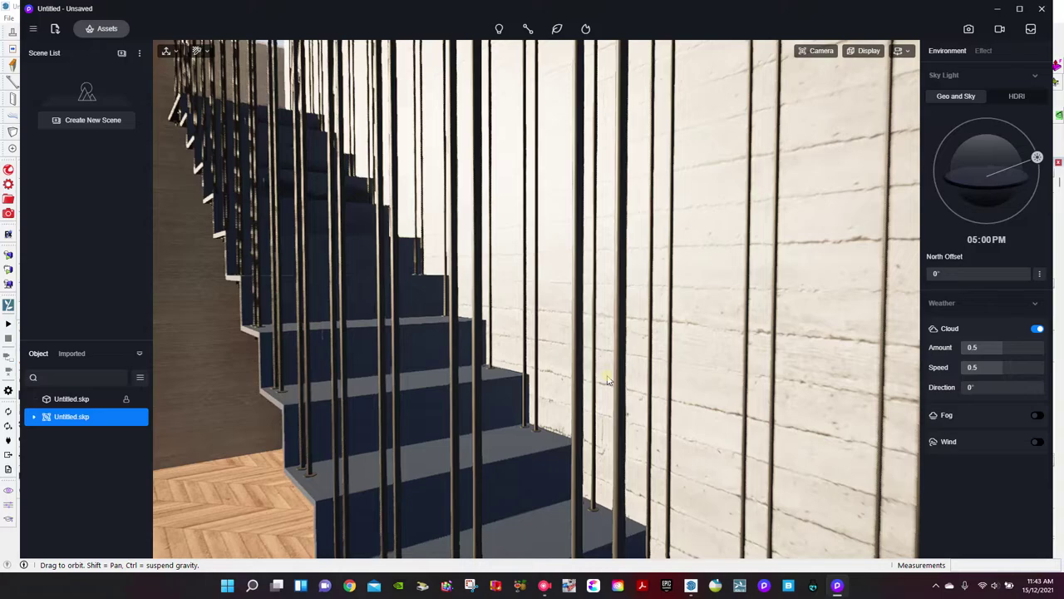
scroll(607, 380, down, 3)
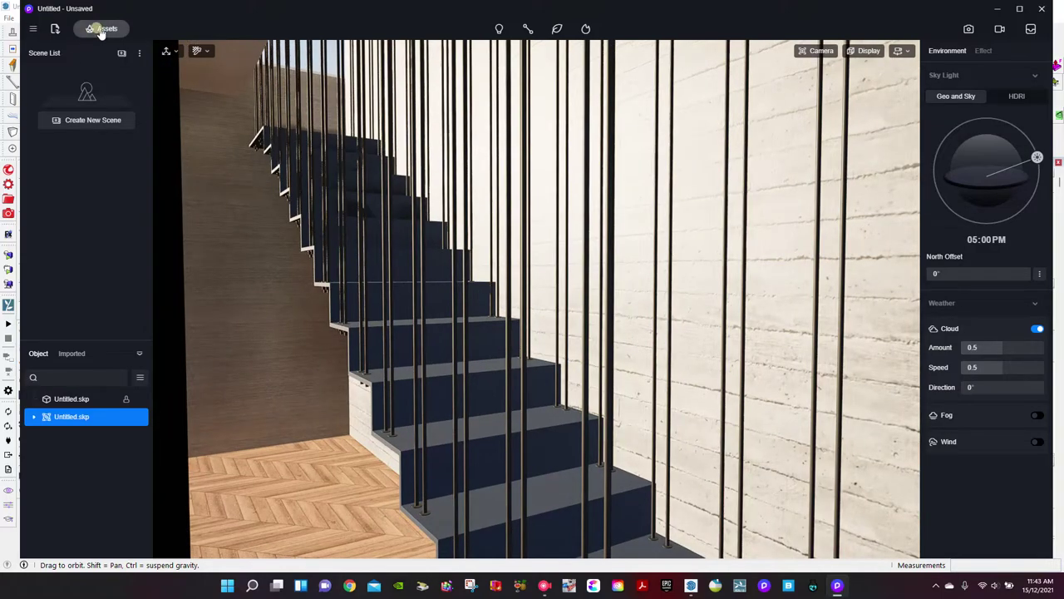
click(100, 30)
click(48, 371)
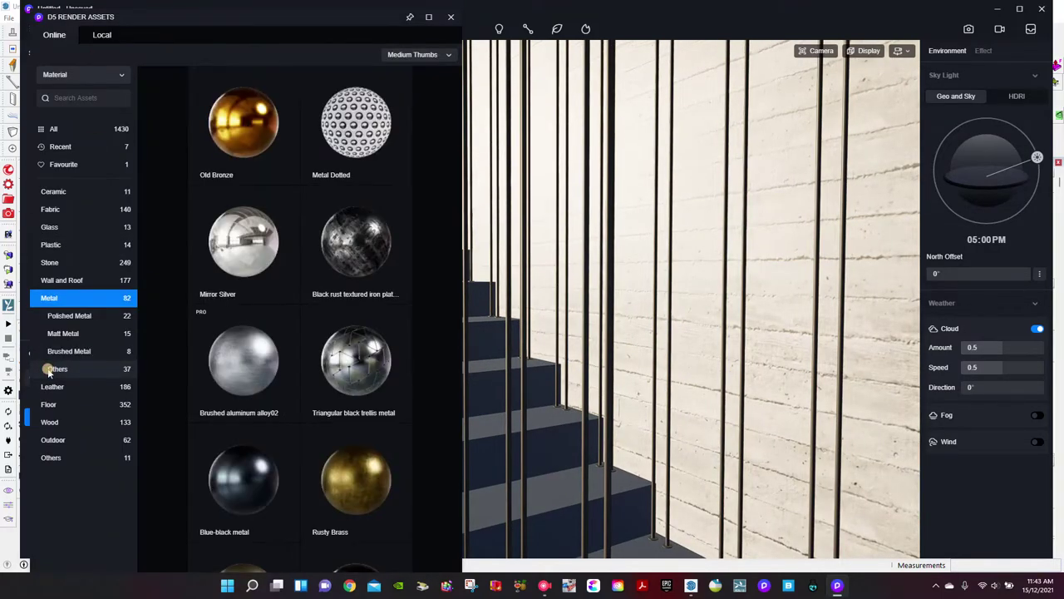
click(251, 367)
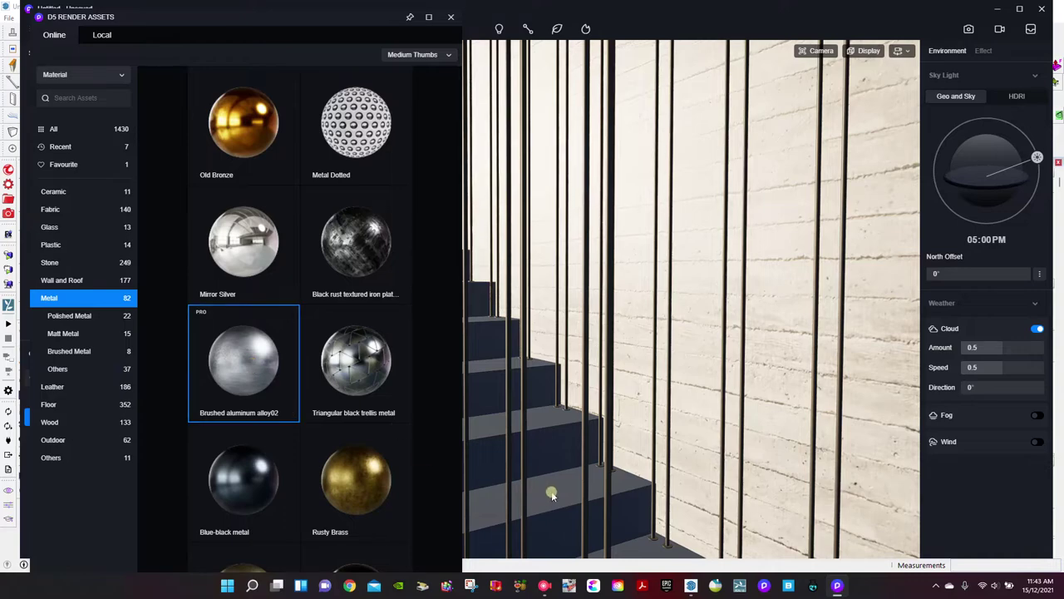
drag(552, 493, 552, 494)
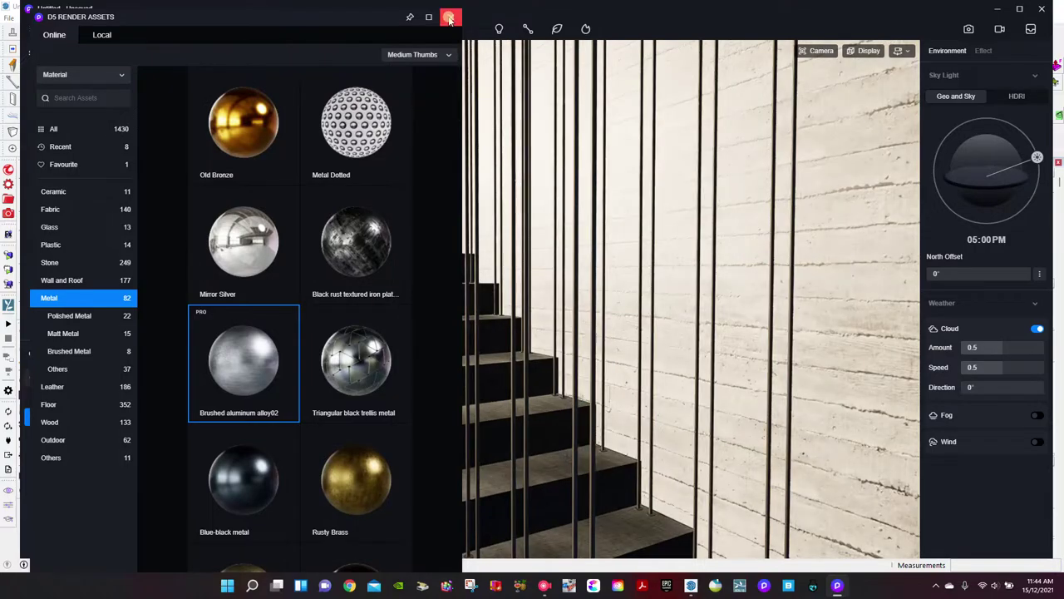
click(450, 17)
Check the staircase at High preview quality and return the preview to Low
click(865, 51)
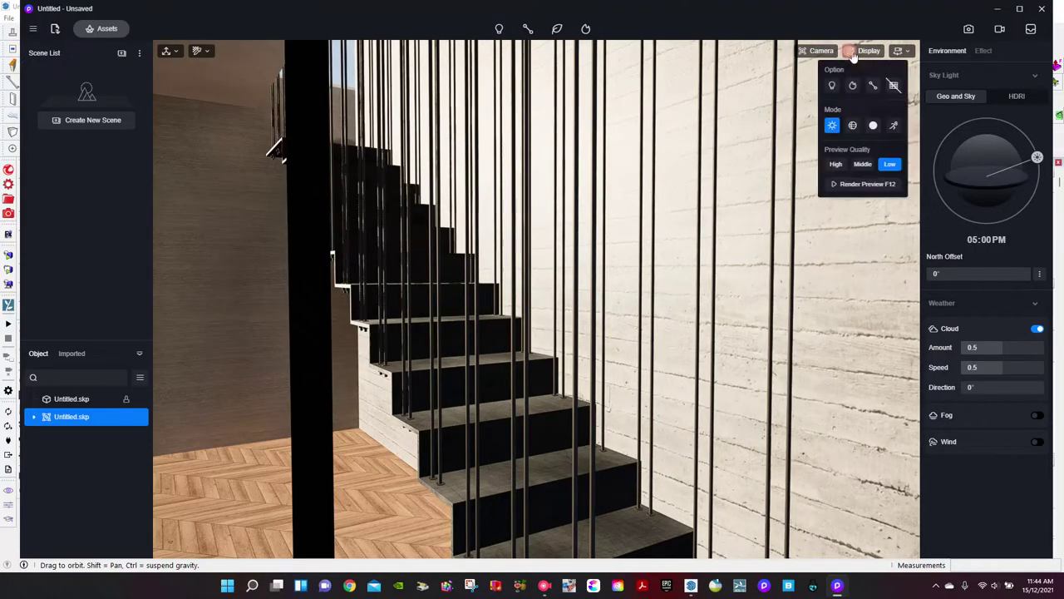
click(834, 166)
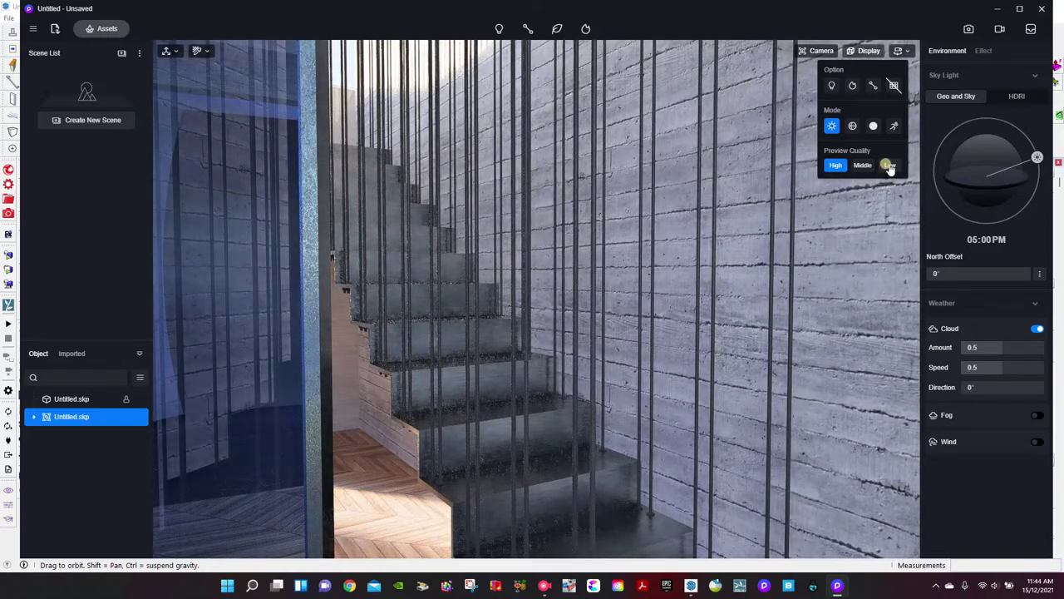
click(890, 164)
Apply the Normal Glass material from the glass category to the panes of the folding doors
right_drag(730, 193, 525, 226)
scroll(526, 226, down, 8)
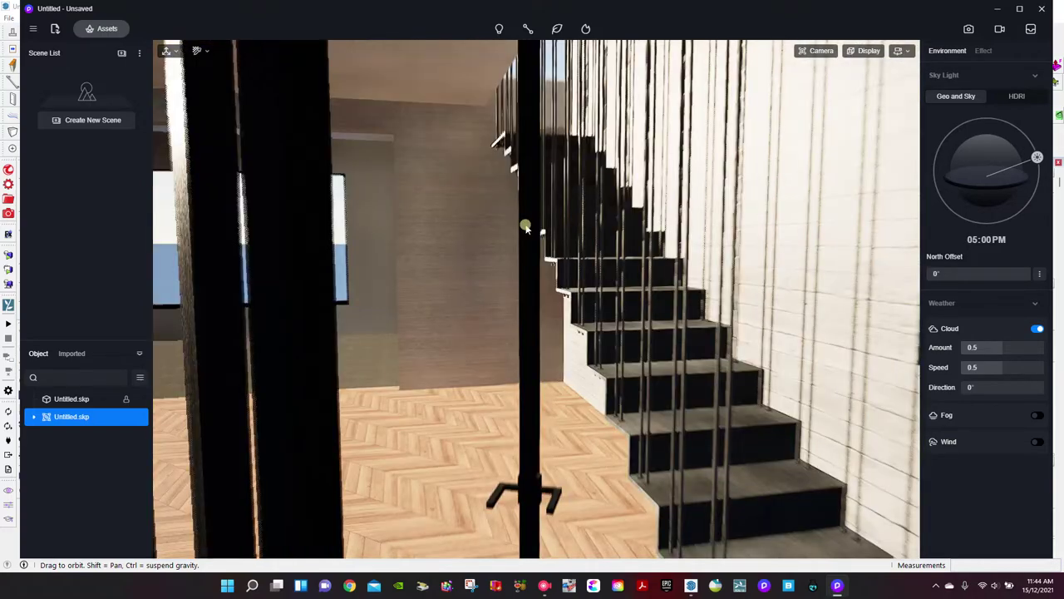
scroll(527, 225, down, 5)
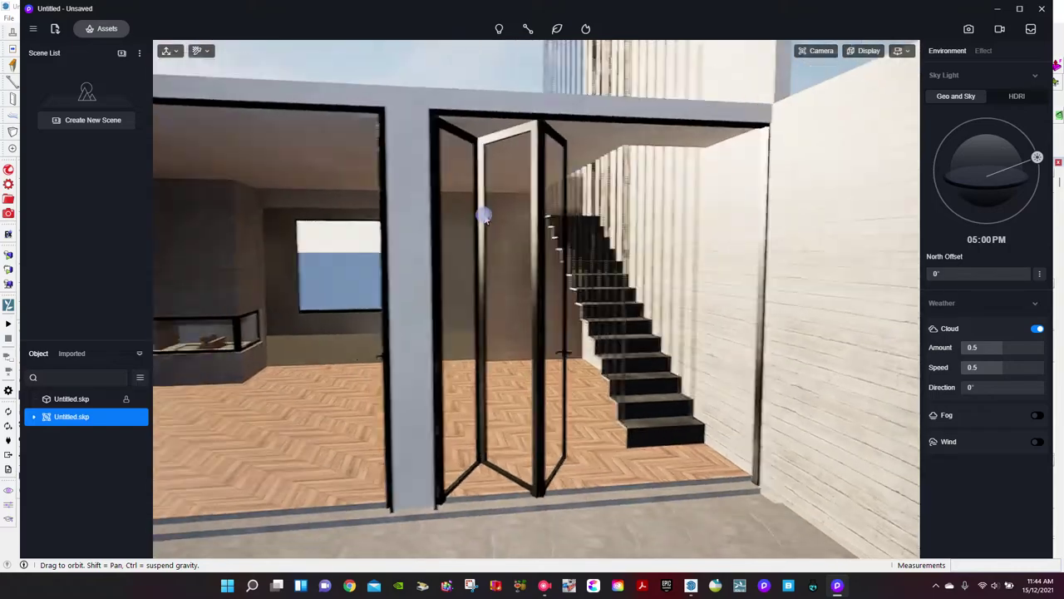
click(98, 28)
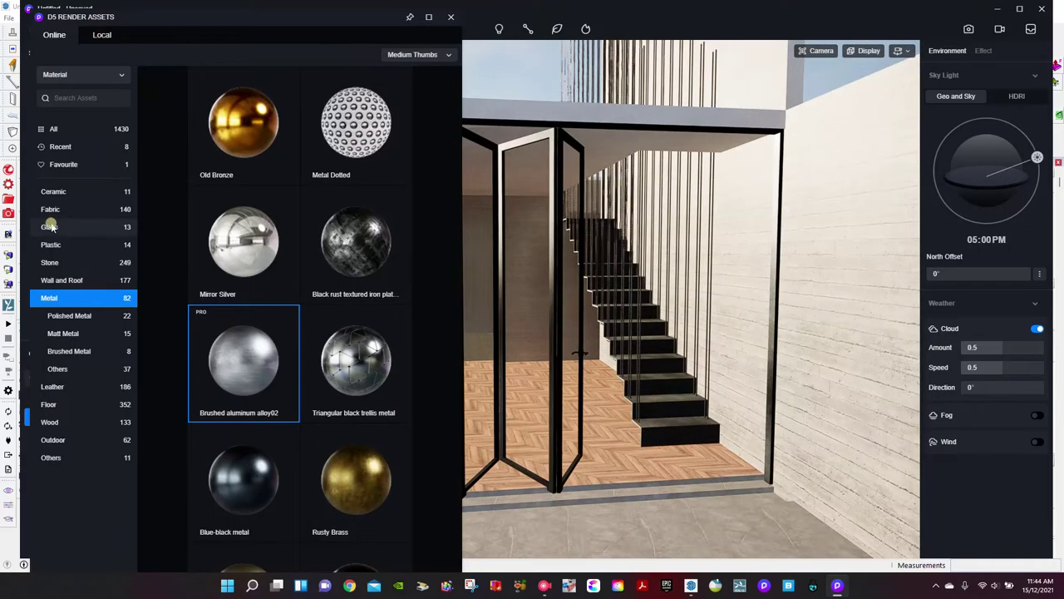
click(125, 227)
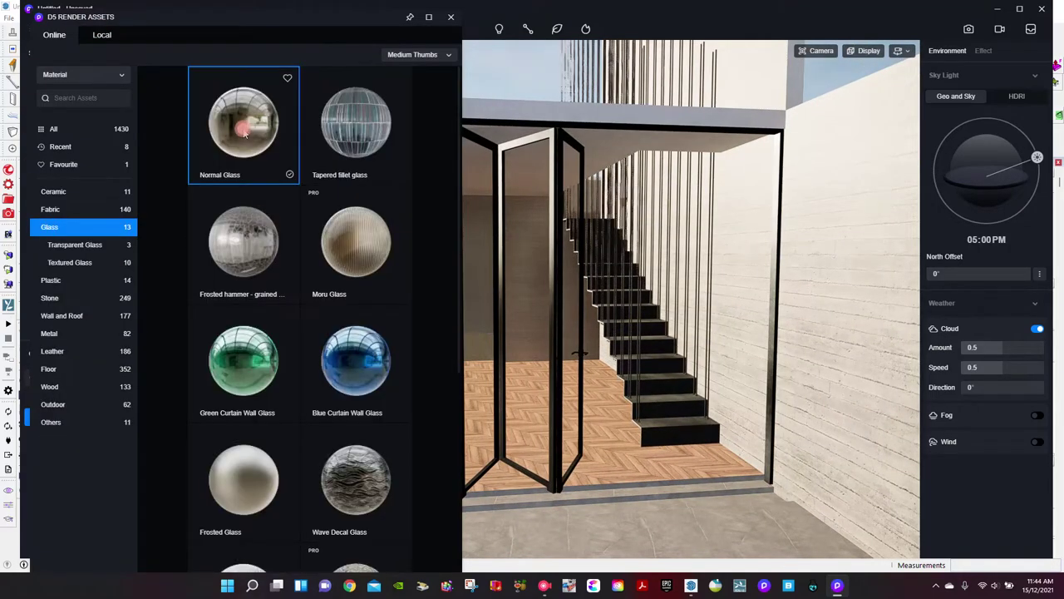
drag(243, 124, 527, 262)
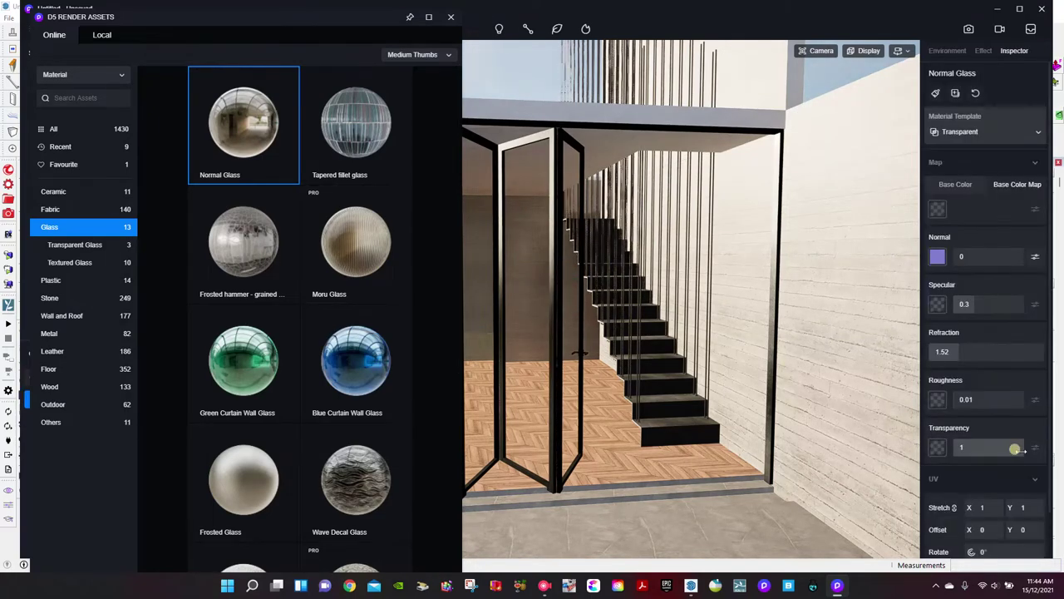
Set the folding-door glass material's transparency to 0.95
drag(1018, 449, 1015, 448)
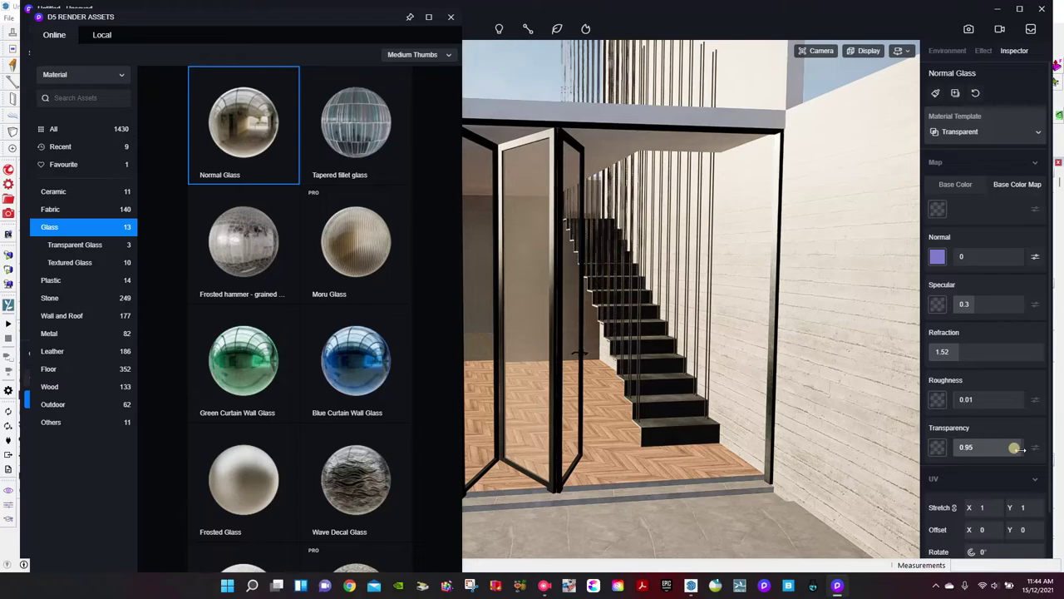
right_drag(629, 364, 465, 353)
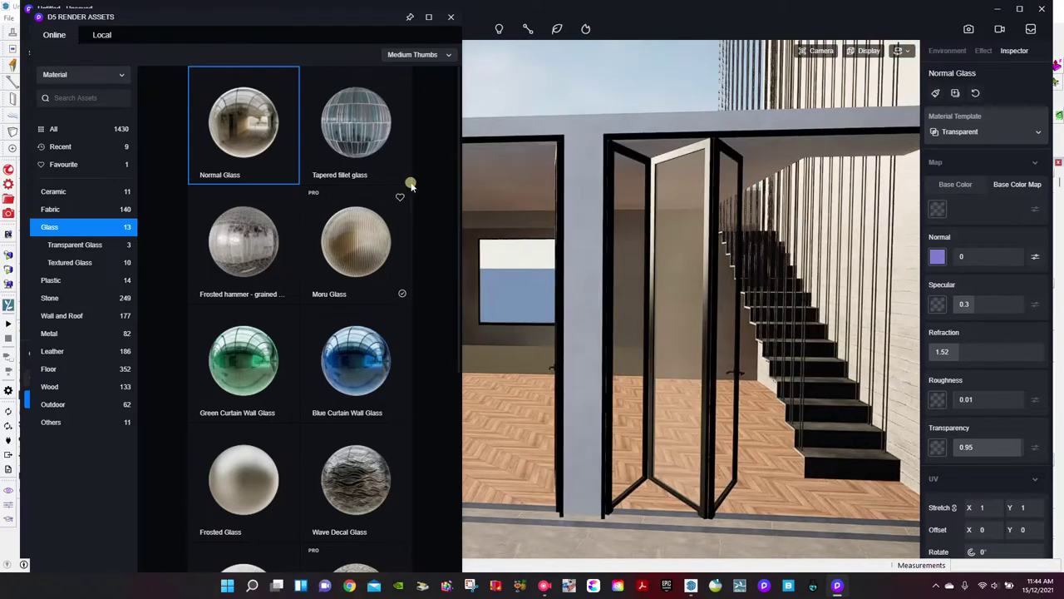
click(451, 17)
Change the outdoor green patch's material template to Grass and set the grass height to 0.45
right_drag(548, 296, 737, 405)
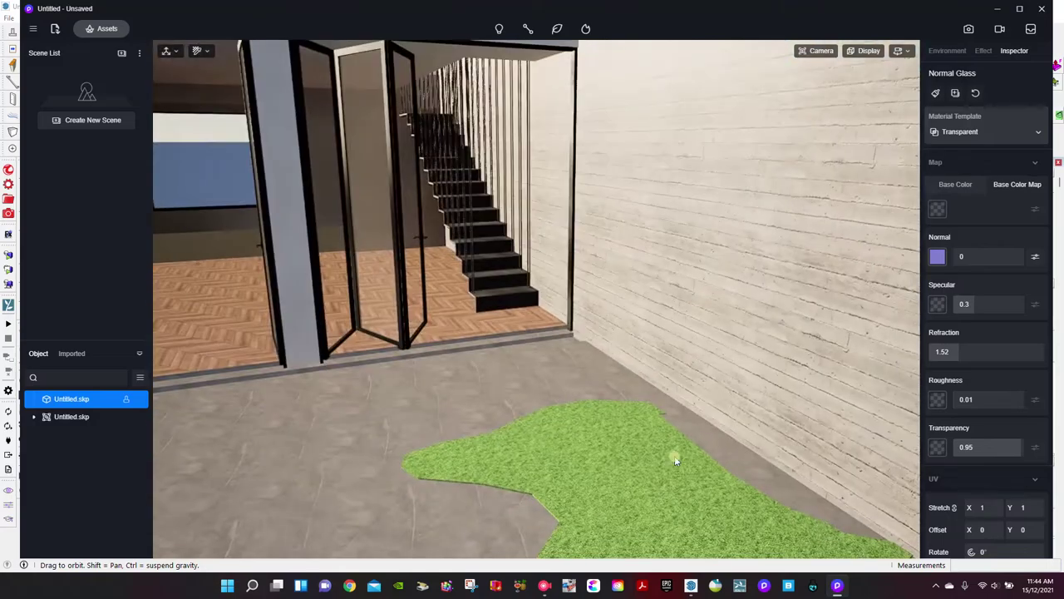
click(637, 451)
click(1031, 142)
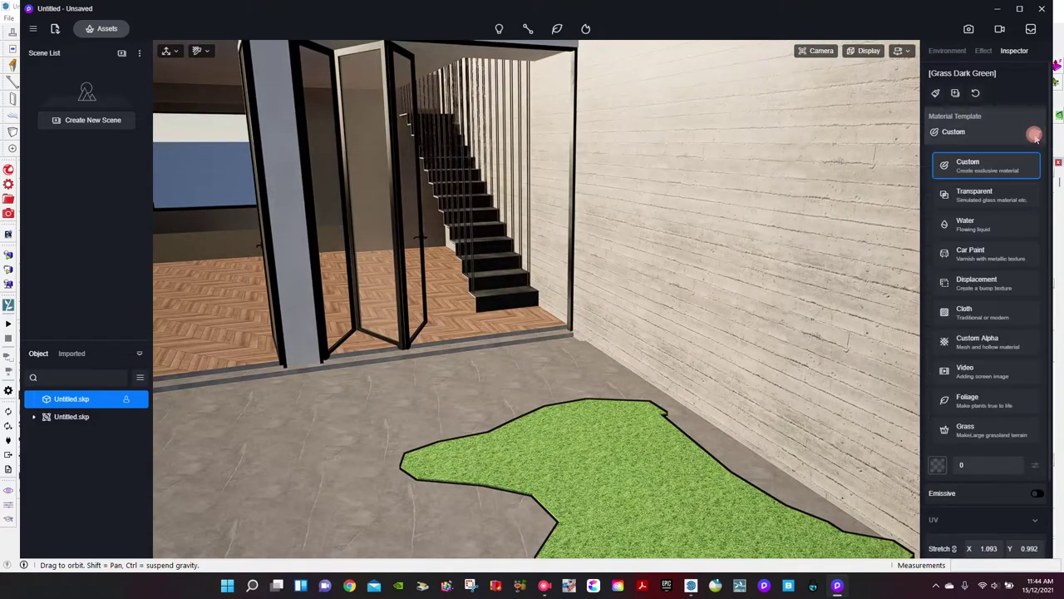
click(961, 423)
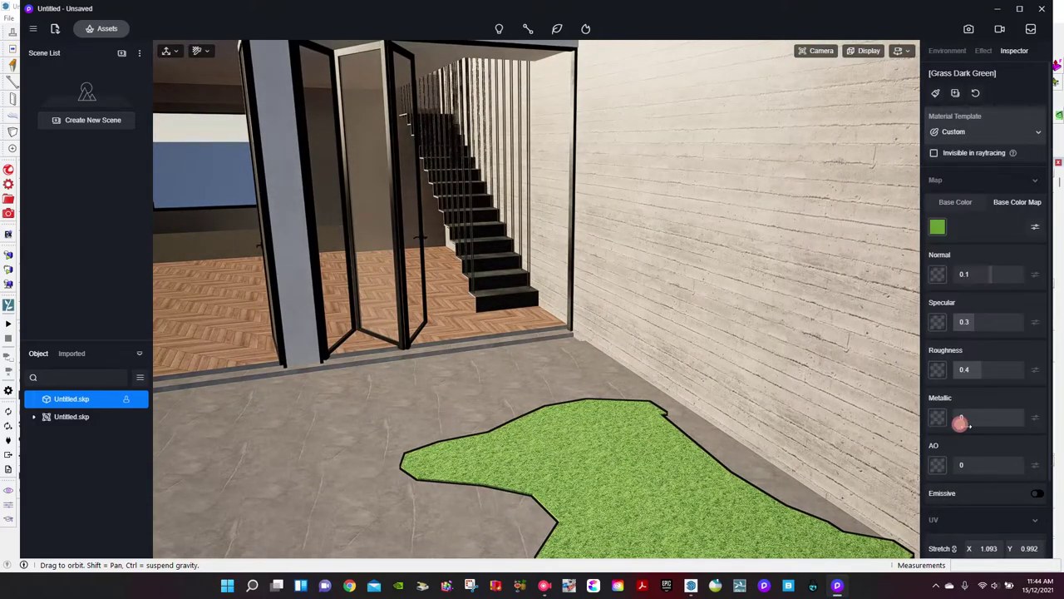
right_drag(572, 454, 669, 406)
drag(1036, 399, 981, 399)
right_drag(566, 435, 636, 420)
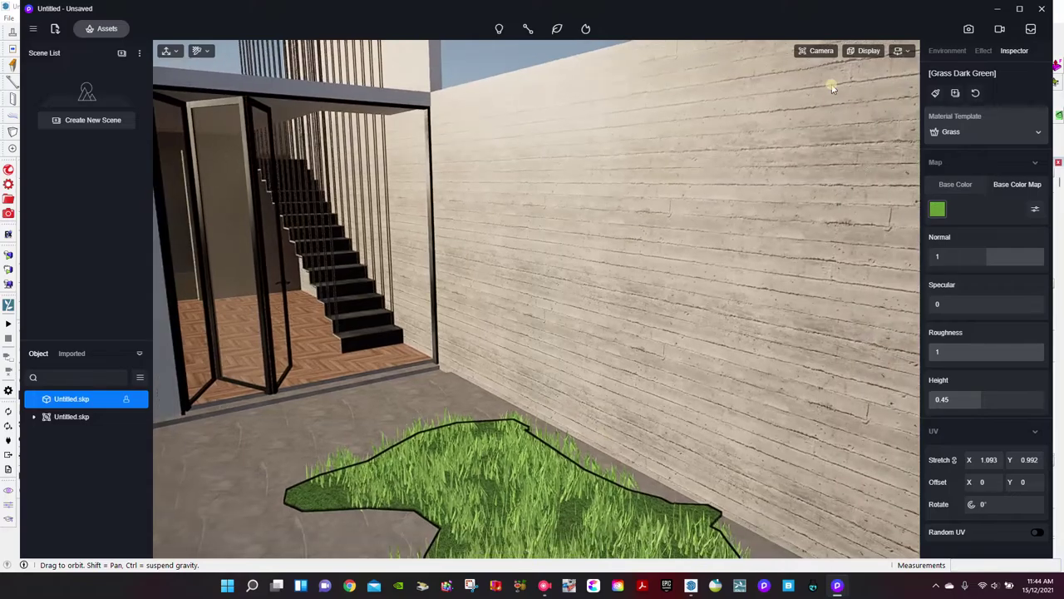
Switch the viewport's navigation mode and pull the view back to show the folding doors and the whole grass patch
click(898, 52)
click(849, 85)
right_drag(592, 301, 524, 376)
key(s)
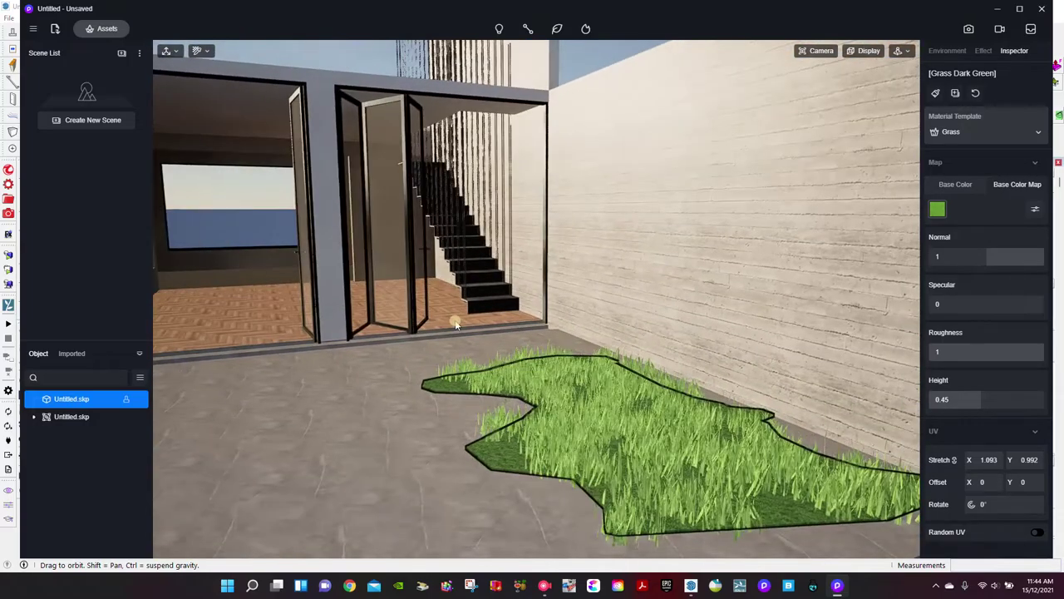
Place a Wisteria sinensis model from the Nature vine category on the top edge of the outdoor concrete wall
click(96, 29)
click(118, 76)
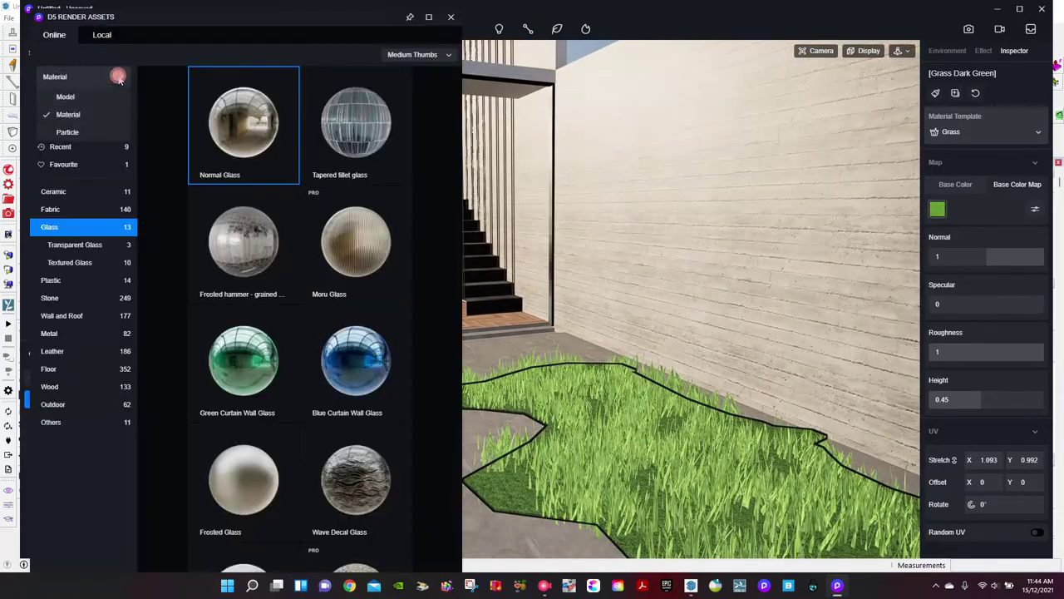
click(66, 97)
click(52, 192)
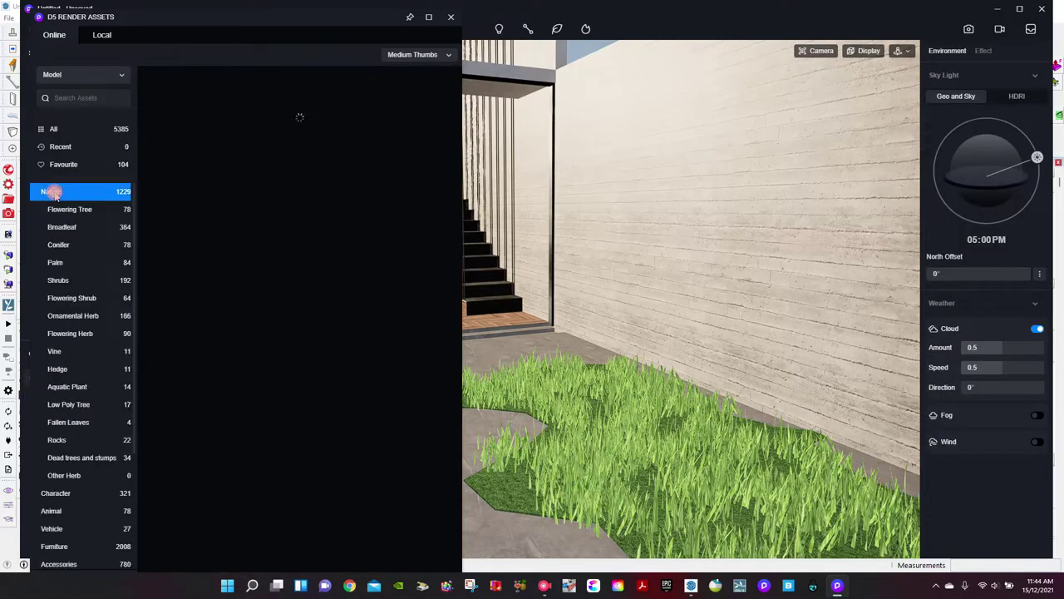
scroll(566, 407, down, 3)
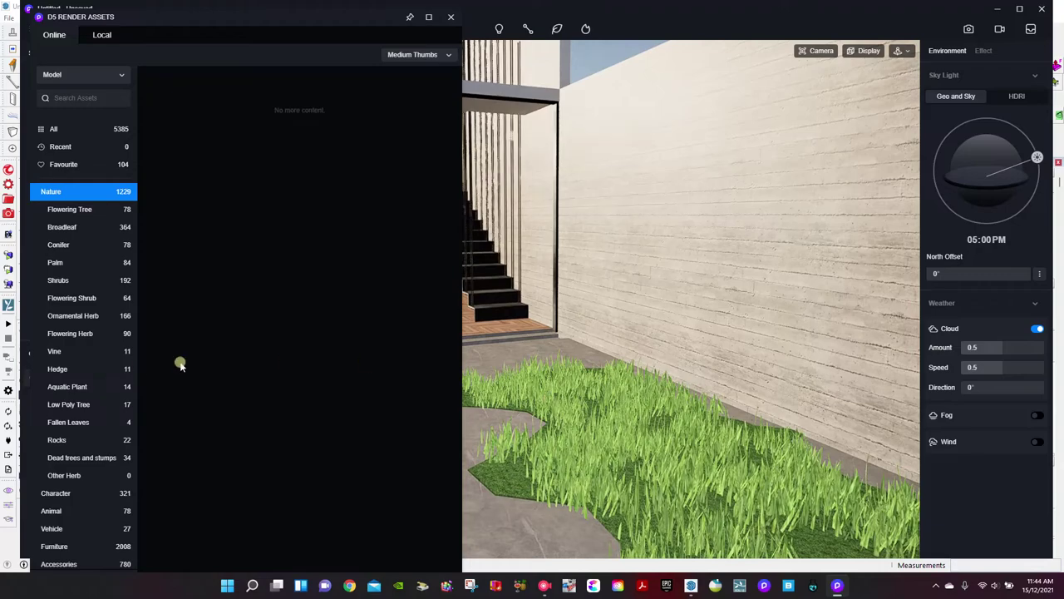
click(82, 353)
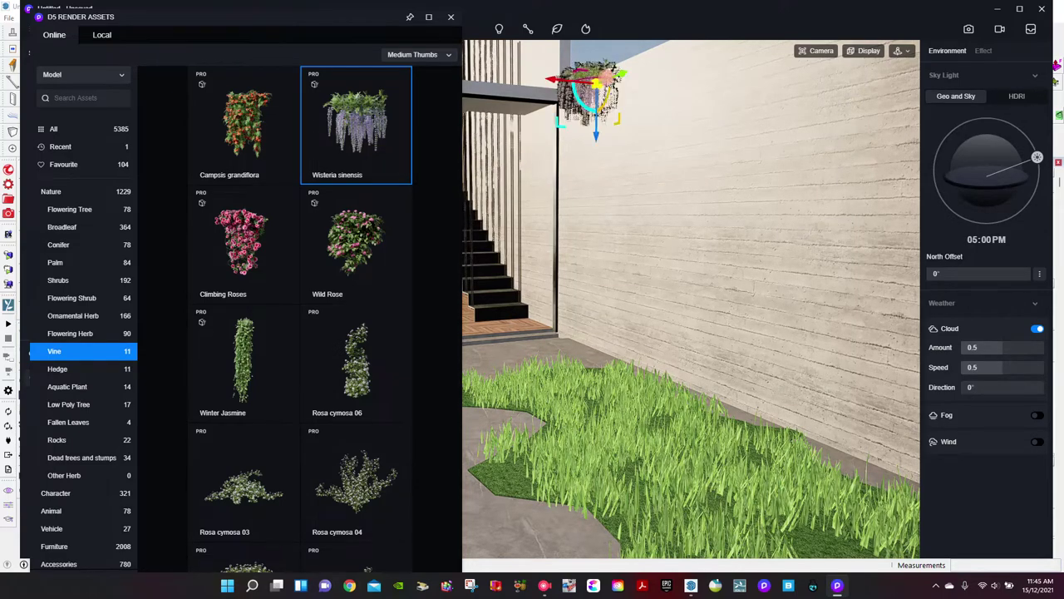
Copy the wisteria in a row along the top of the concrete wall and delete the surplus plant at the end
shift+drag(616, 77, 747, 35)
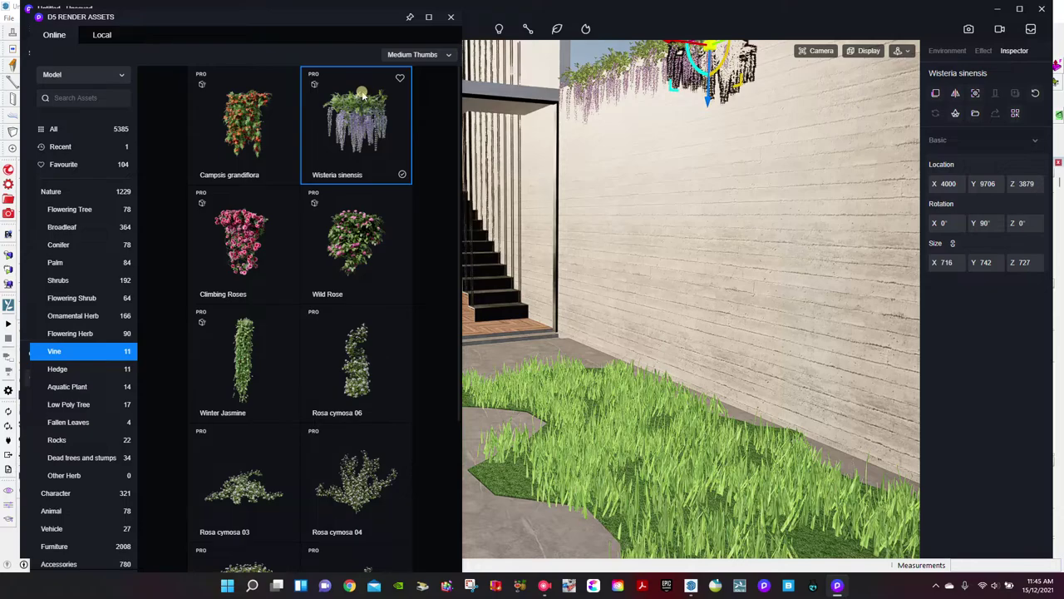
key(Delete)
middle_drag(529, 180, 551, 172)
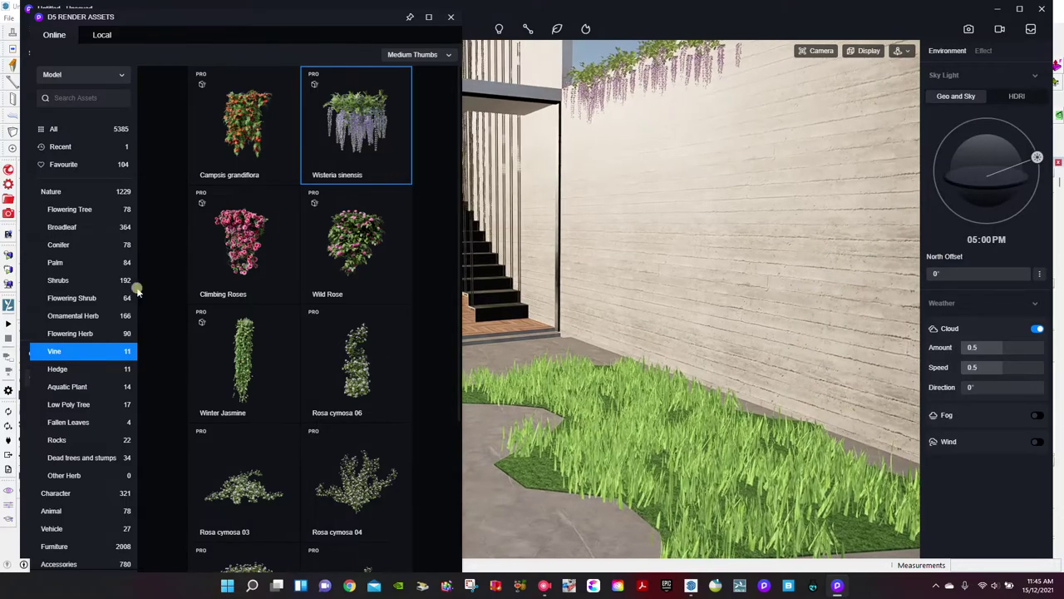
Place several Rhodotypos scandens flowering shrubs across the grass patch in front of the concrete wall, rotating one to 229°
click(98, 299)
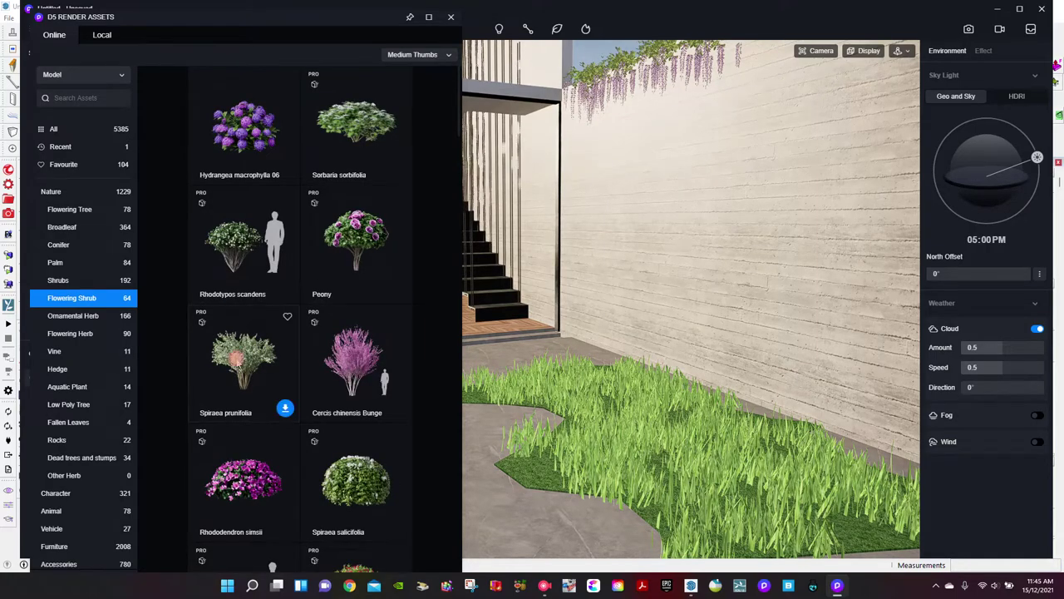
drag(236, 249, 582, 391)
click(540, 396)
click(577, 456)
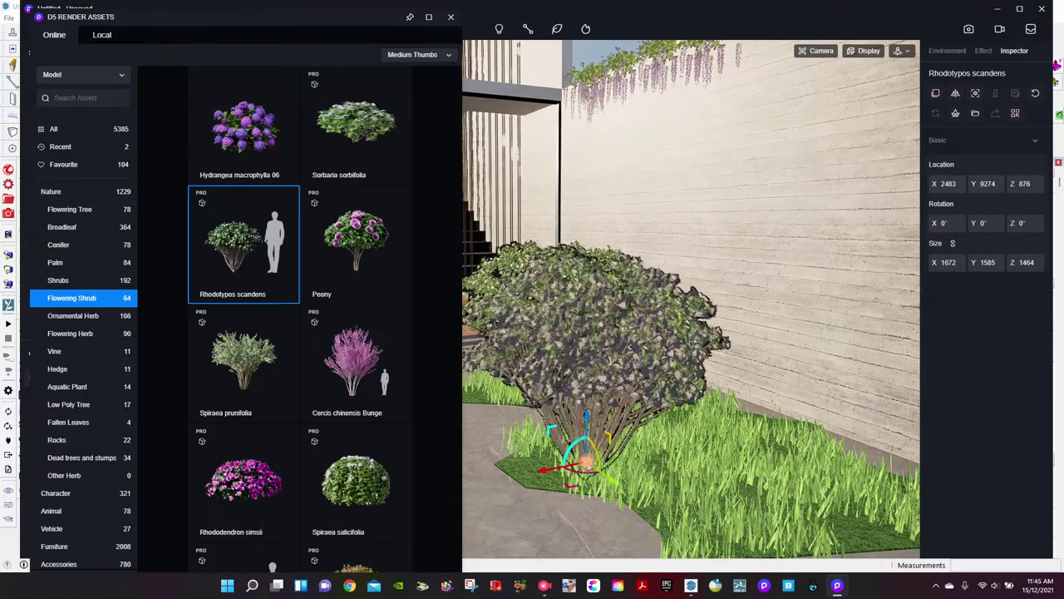
click(669, 441)
drag(778, 476, 705, 497)
Rotate the Rhodotypos scandens shrub nearest the staircase to 195° about its vertical axis
click(510, 258)
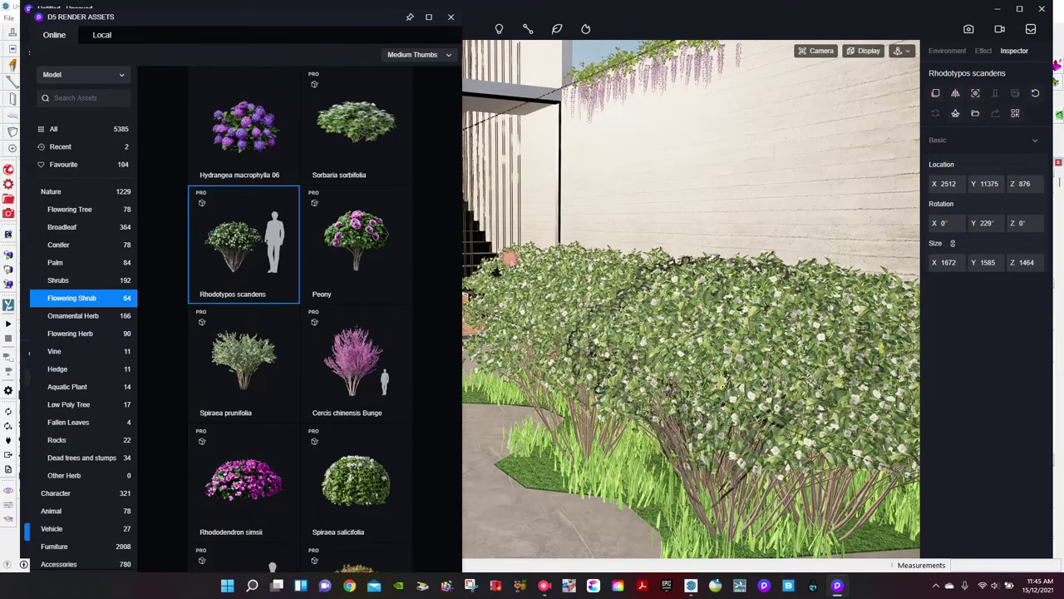
click(539, 397)
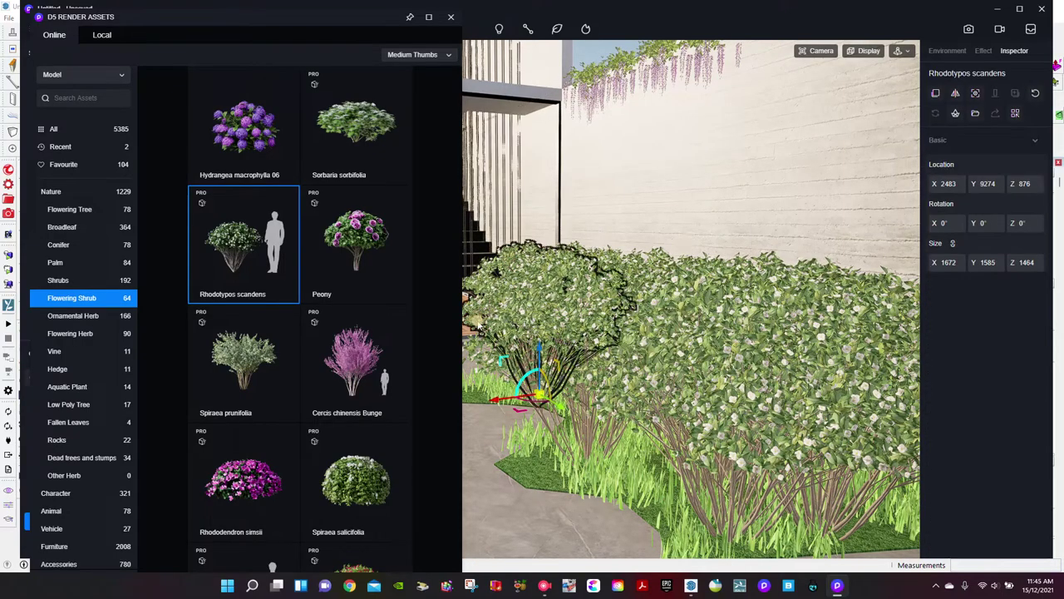
drag(524, 402, 574, 402)
right_drag(632, 416, 729, 351)
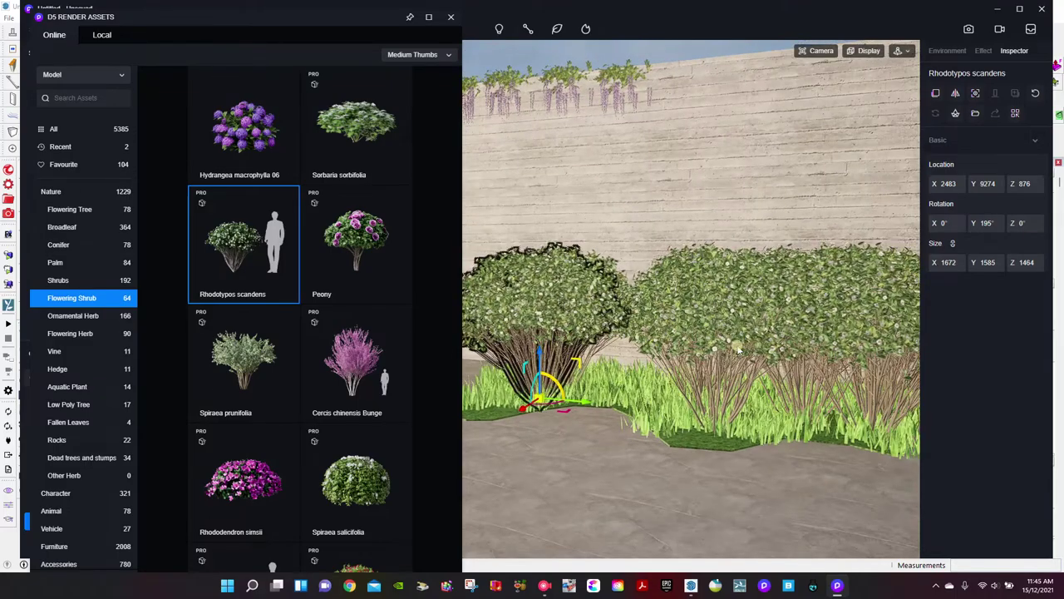
scroll(729, 351, down, 3)
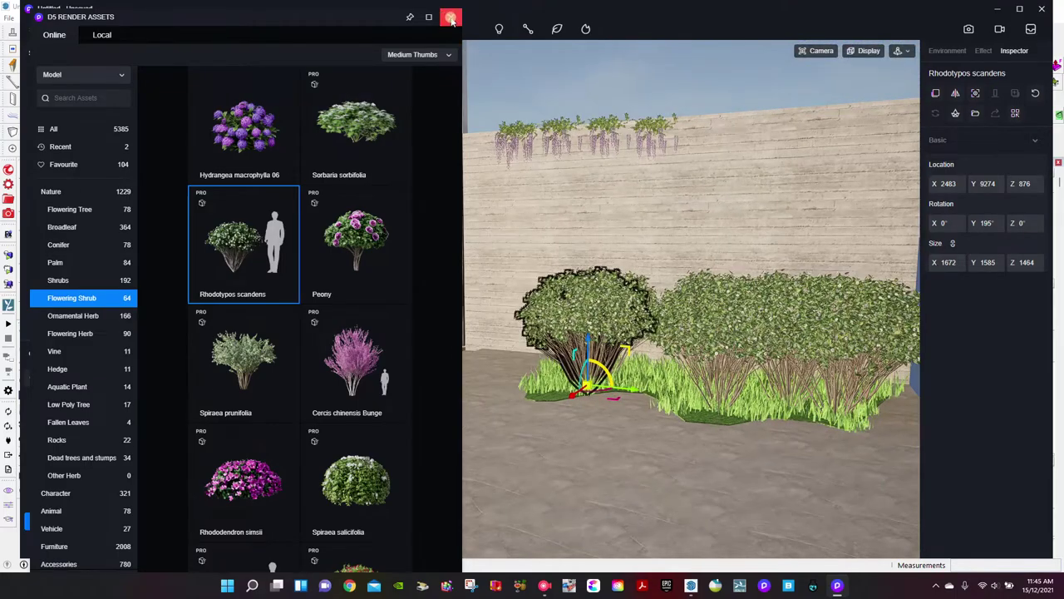
Switch the viewport navigation mode to Fly and bring the circular grass planter into view
click(451, 19)
click(900, 51)
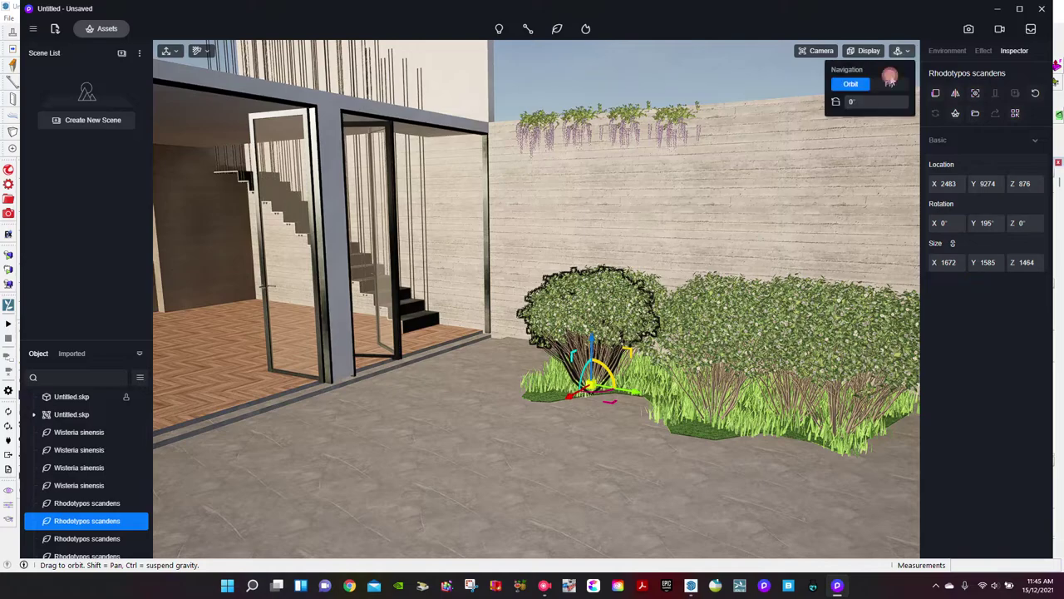
click(884, 88)
right_drag(805, 258, 805, 544)
scroll(802, 536, down, 3)
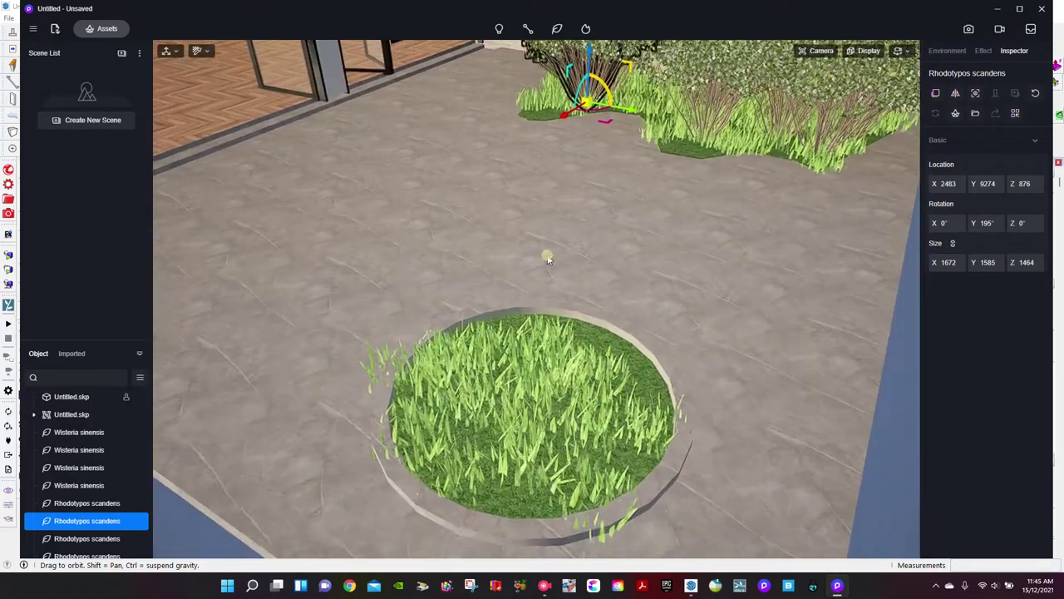
Fill the circular planter with Grass09 Cluster plants from the Nature model category
click(104, 30)
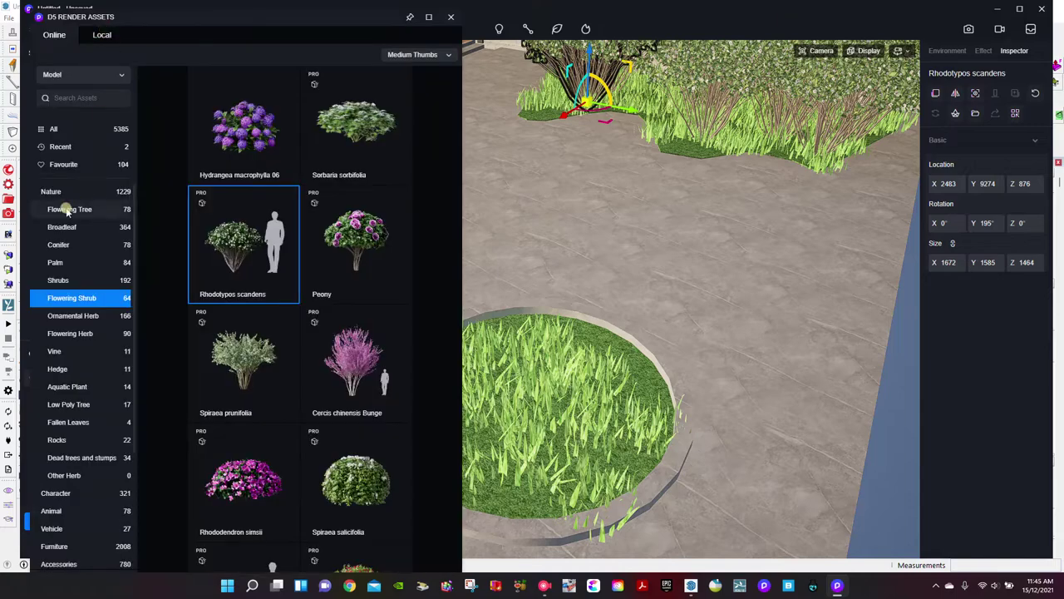
click(104, 32)
click(104, 33)
click(64, 210)
click(67, 194)
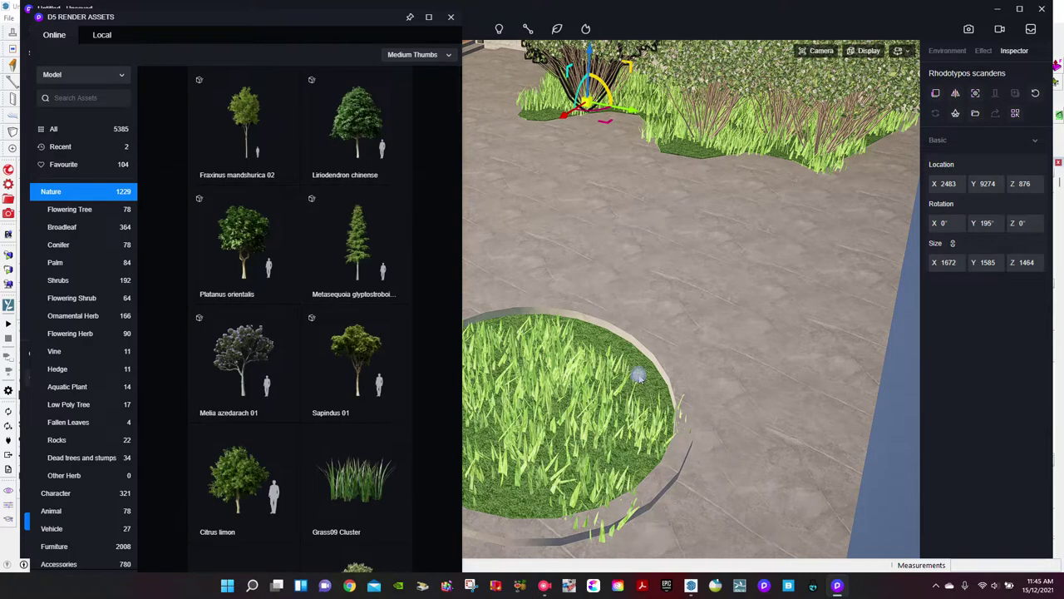
right_drag(638, 376, 547, 401)
click(364, 488)
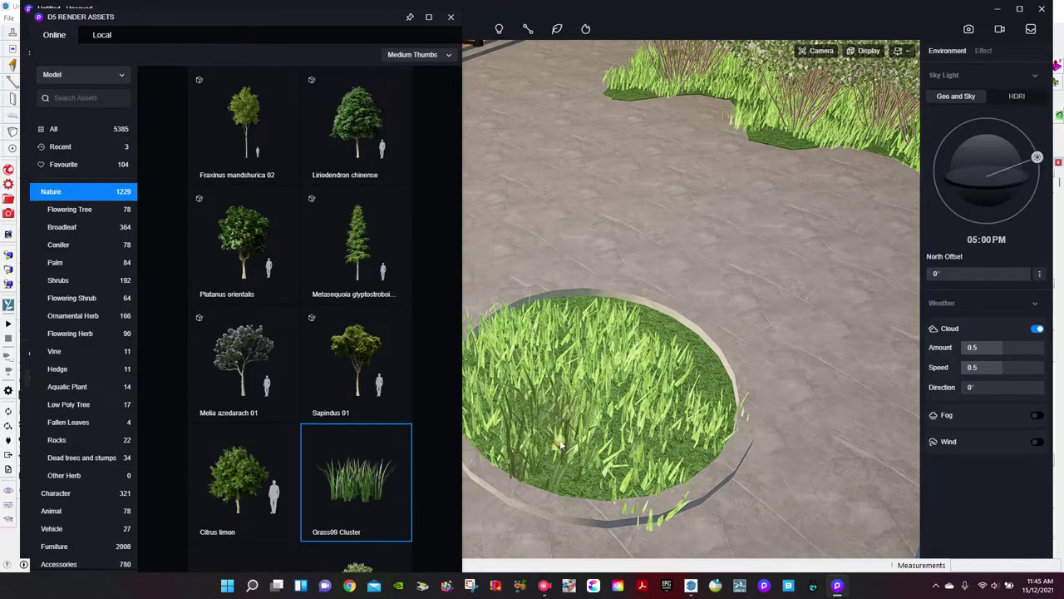
click(567, 358)
drag(568, 353, 657, 405)
Place more Grass09 Cluster plants along the front edge of the grass patch beneath the flowering shrubs
drag(780, 133, 715, 85)
drag(642, 94, 638, 91)
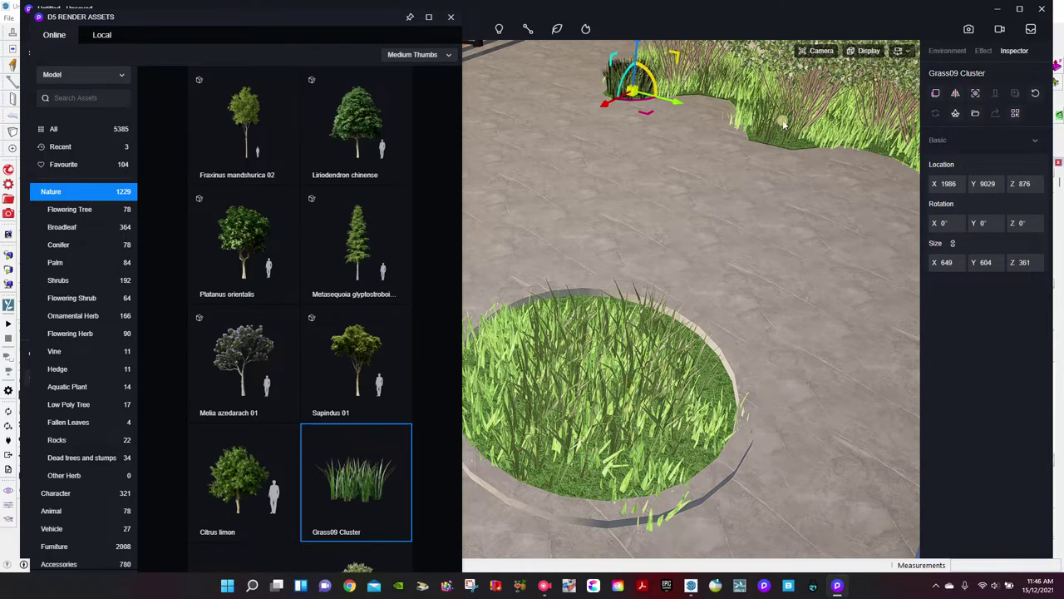
click(800, 141)
right_drag(800, 140, 827, 134)
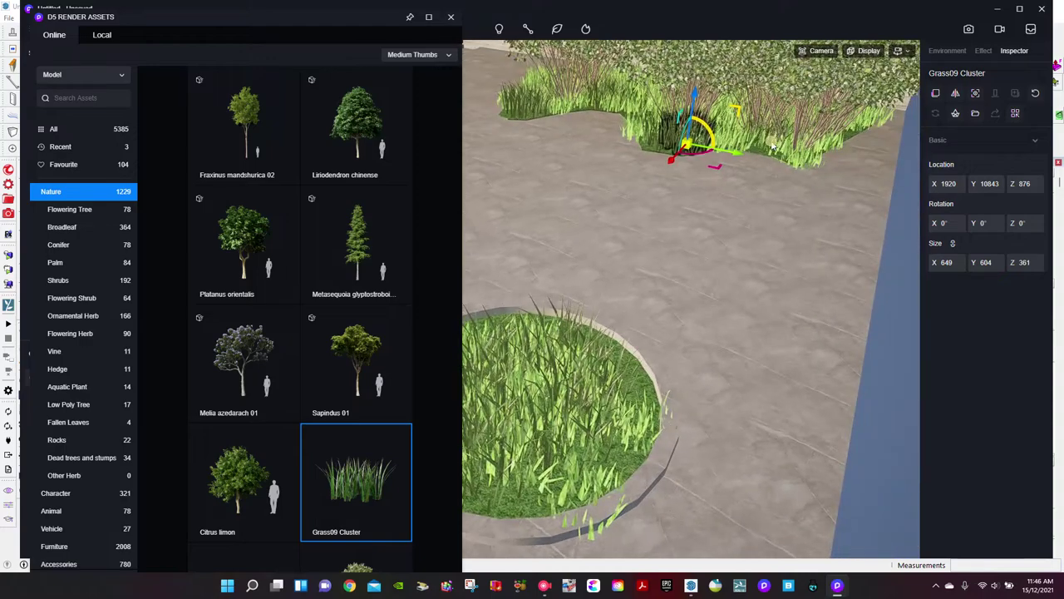
drag(773, 146, 771, 148)
drag(832, 129, 822, 133)
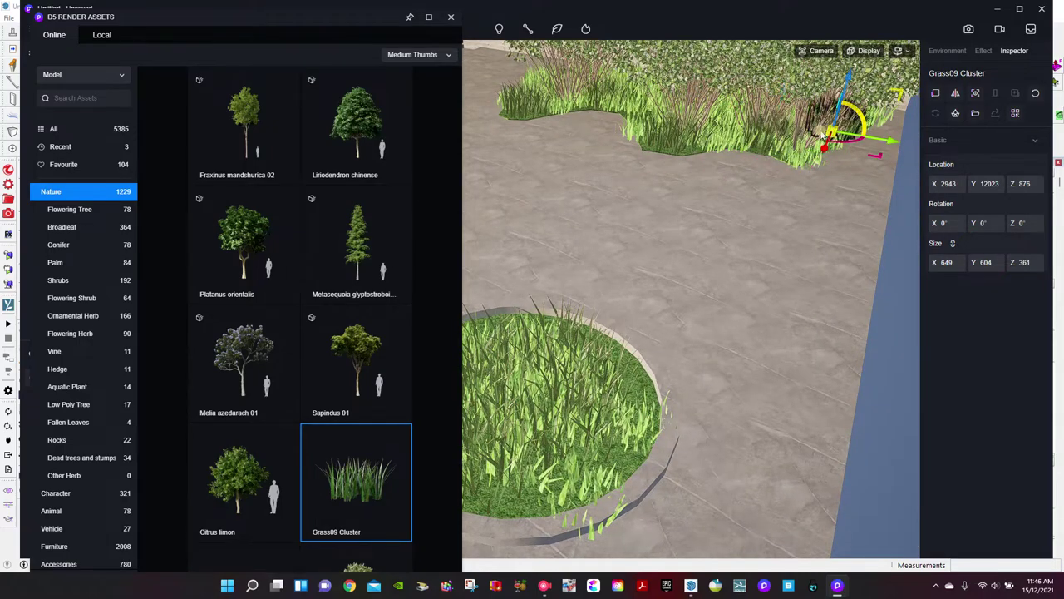
Place a red-leaved Acer palmatum 02 tree in the circular grass planter and close the asset library
scroll(297, 411, down, 3)
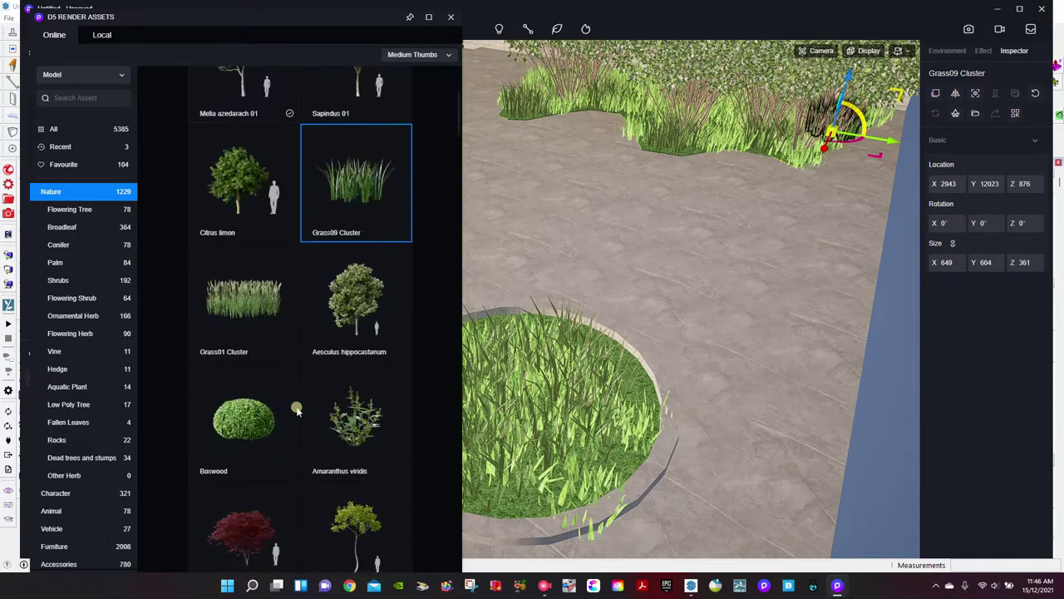
key(Escape)
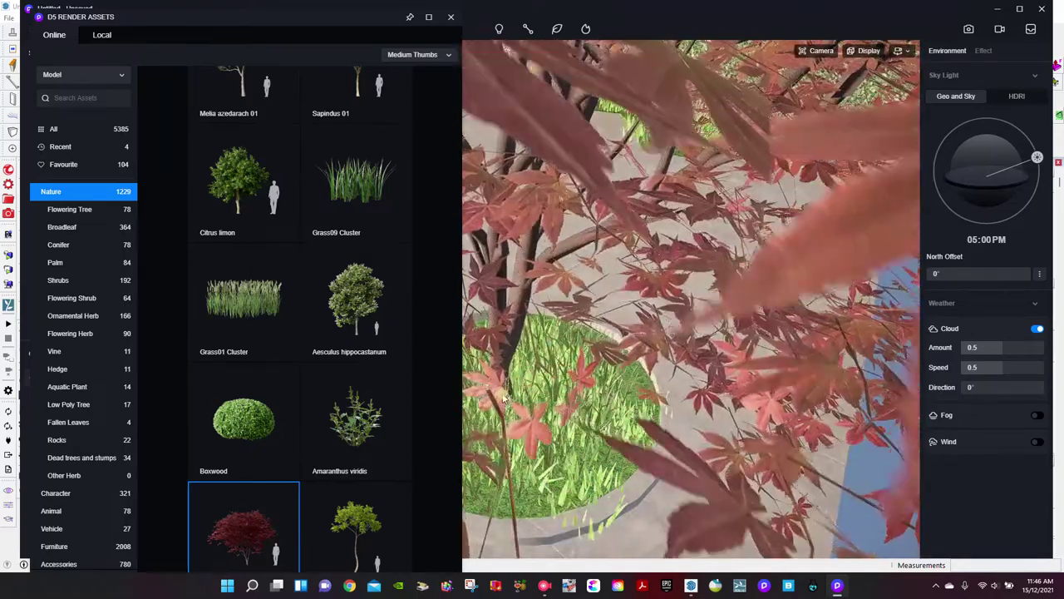
click(511, 394)
key(Escape)
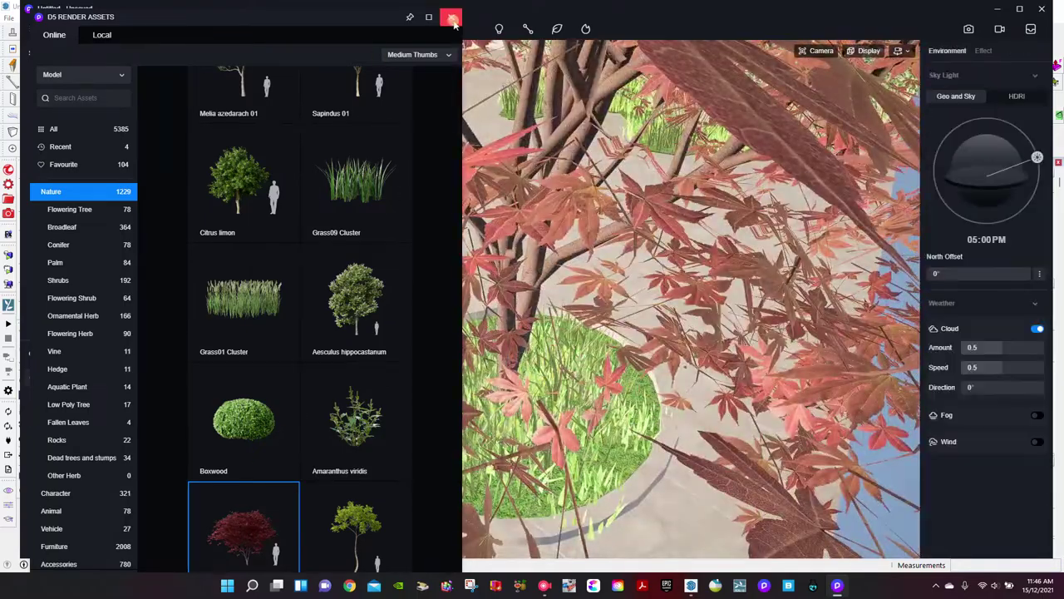
click(452, 21)
Go inside the living room and examine the fireplace's firebox and stacked logs up close
right_drag(532, 241, 439, 116)
scroll(406, 285, up, 5)
right_drag(406, 285, 376, 233)
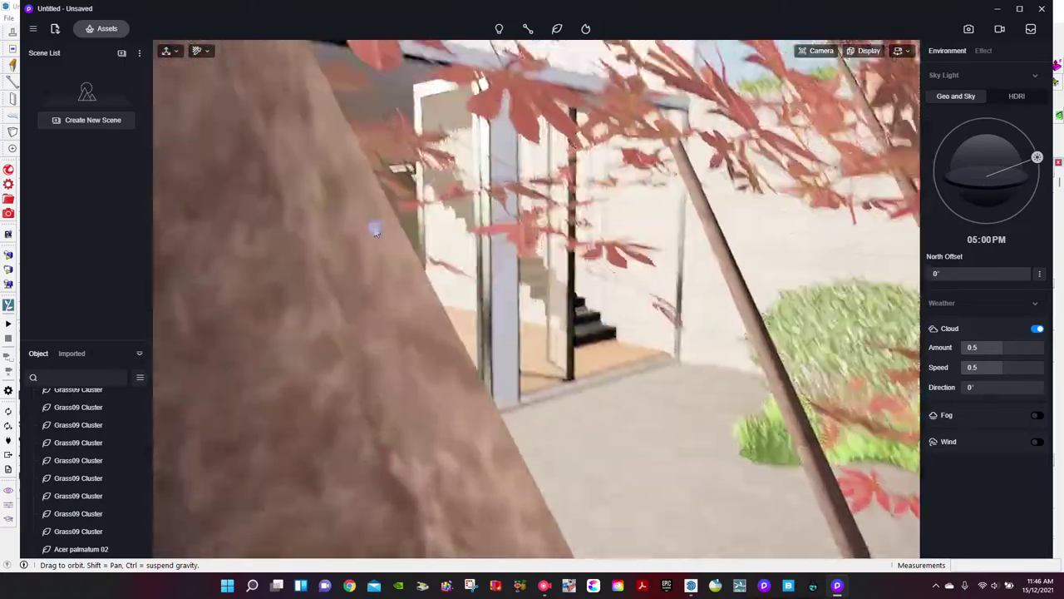
middle_drag(375, 231, 411, 293)
scroll(411, 292, up, 3)
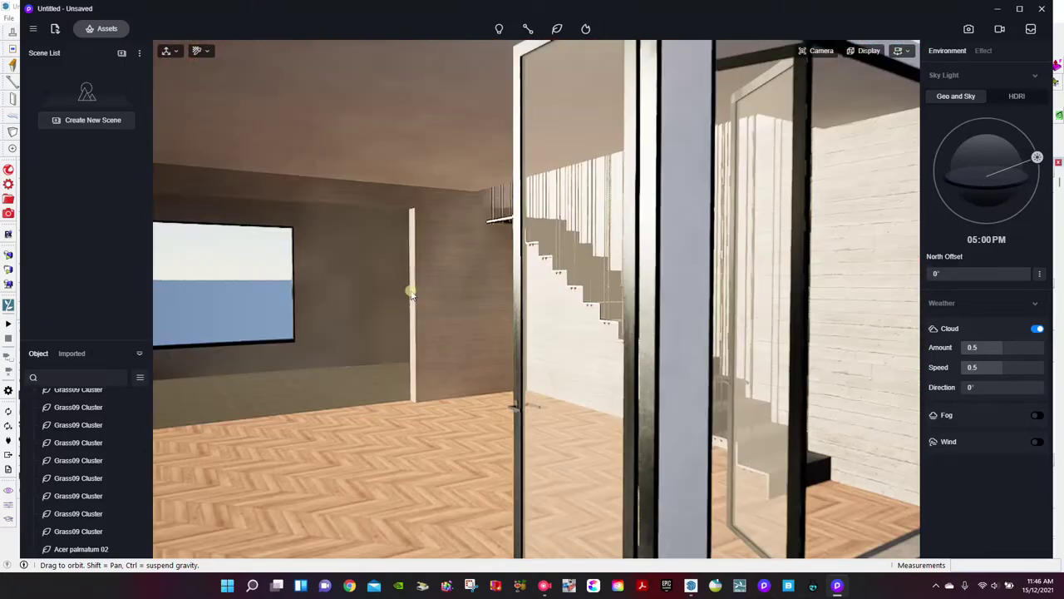
drag(411, 293, 496, 387)
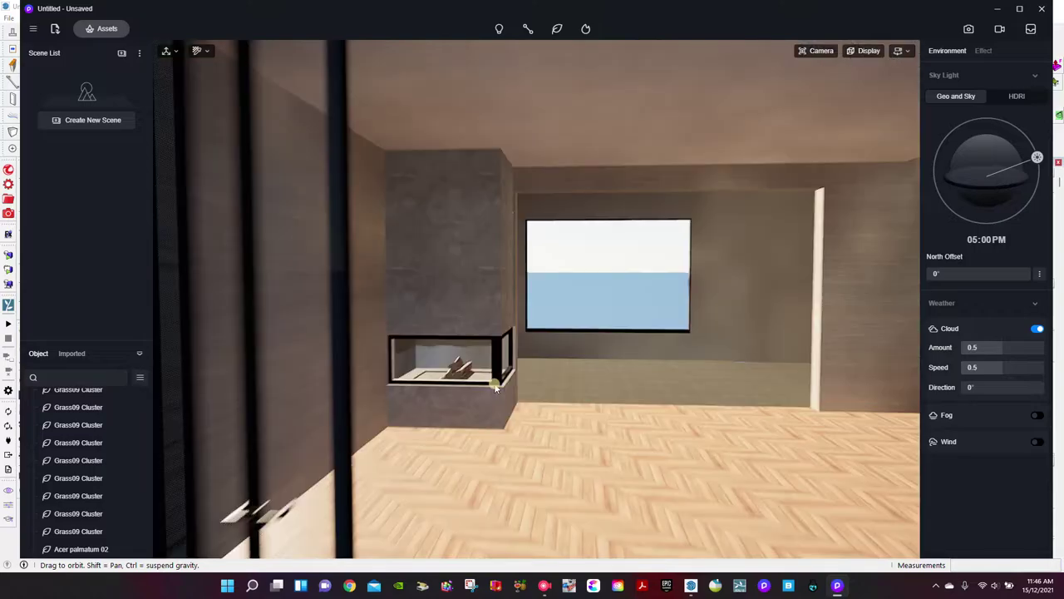
scroll(612, 417, up, 10)
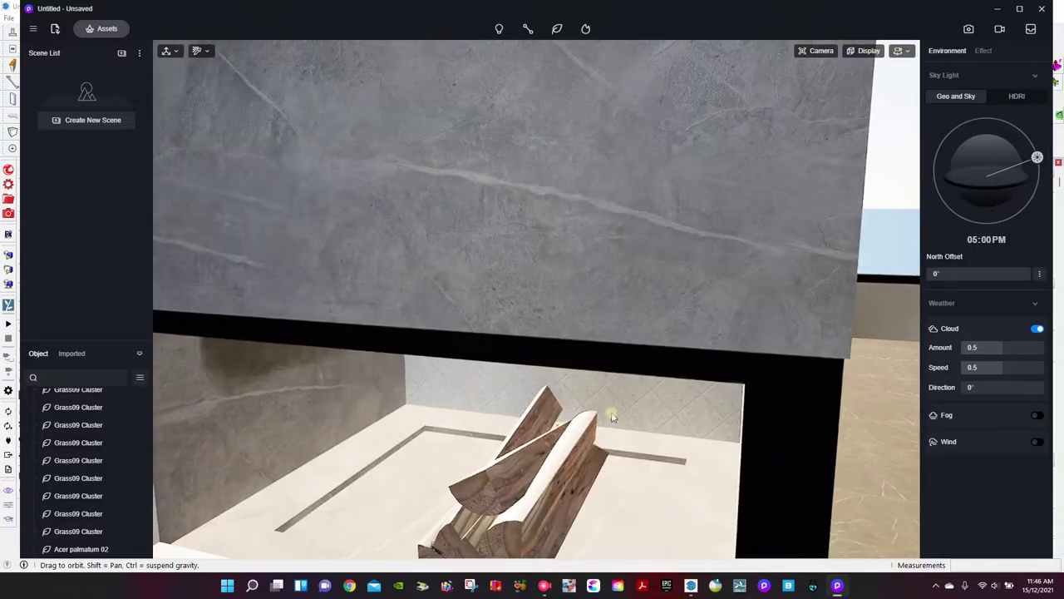
click(898, 51)
click(857, 87)
click(820, 147)
middle_drag(605, 383, 582, 328)
scroll(583, 332, up, 4)
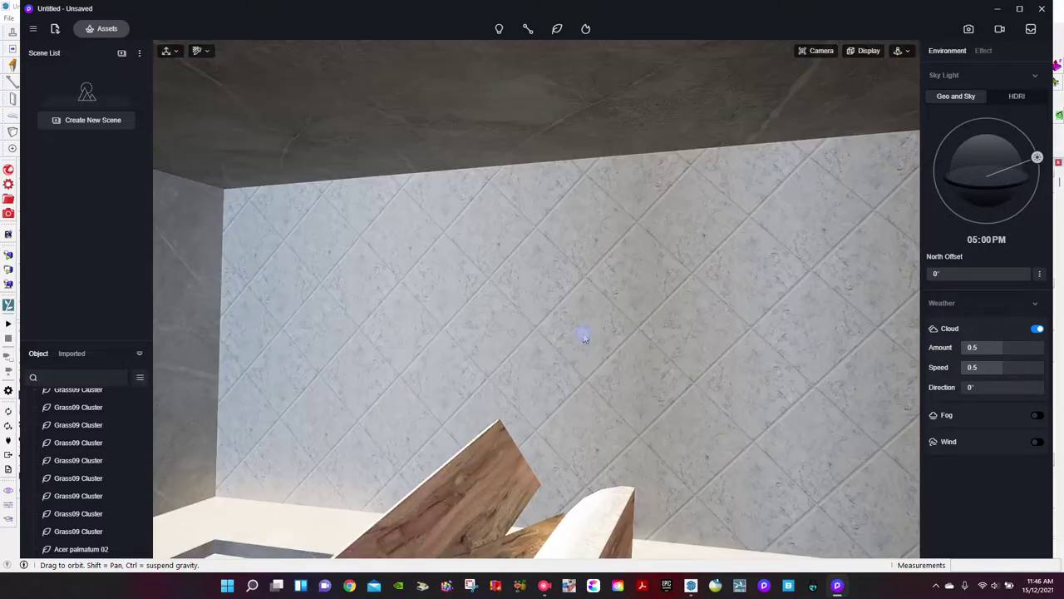
drag(583, 336, 626, 164)
click(901, 52)
click(888, 86)
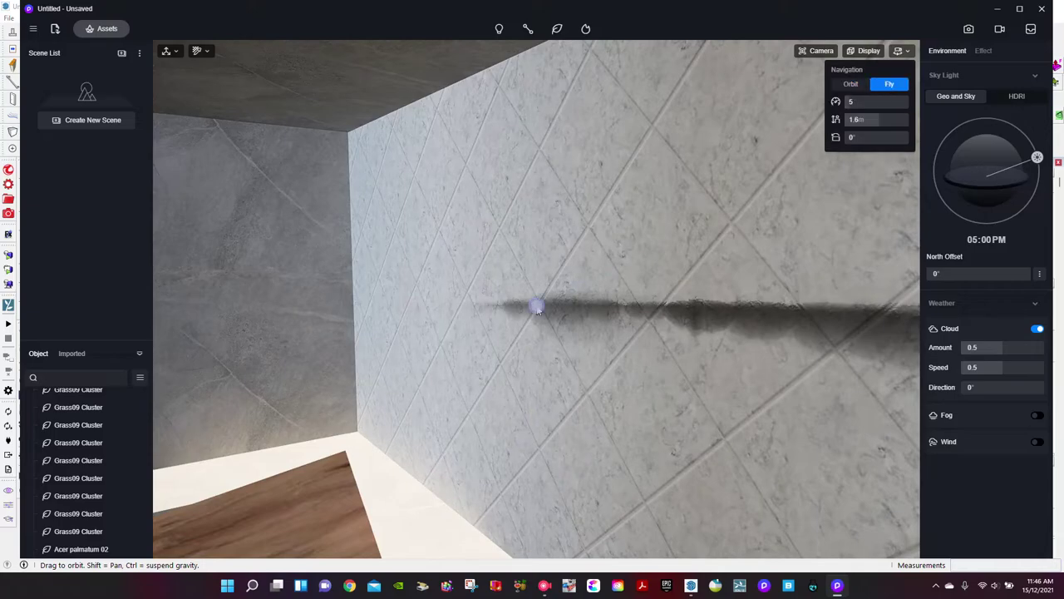
right_drag(537, 307, 350, 432)
drag(350, 431, 289, 192)
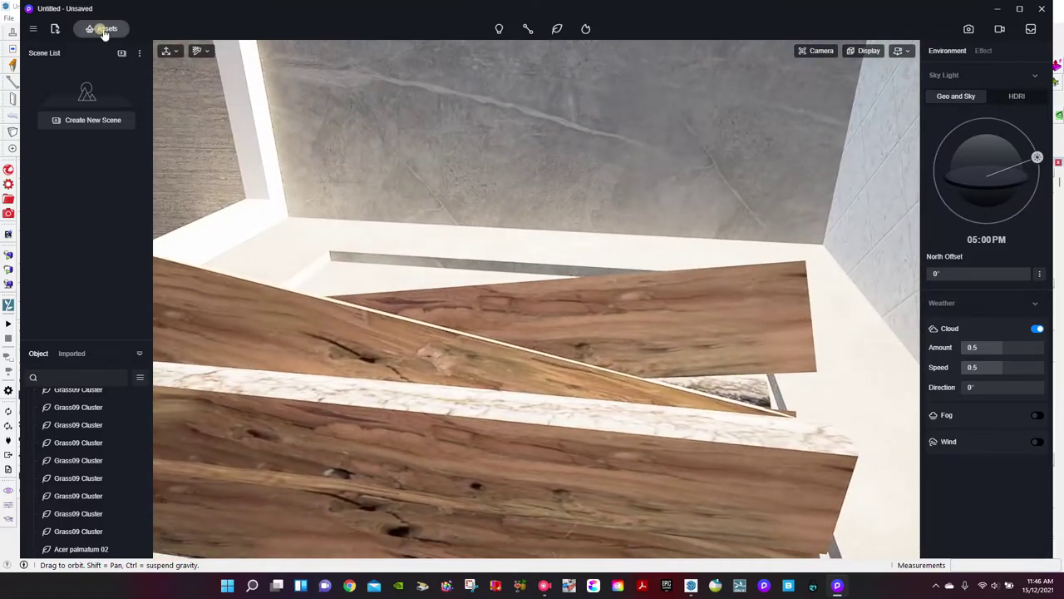
Switch the online asset library from models to particles and browse the fire effects
click(104, 30)
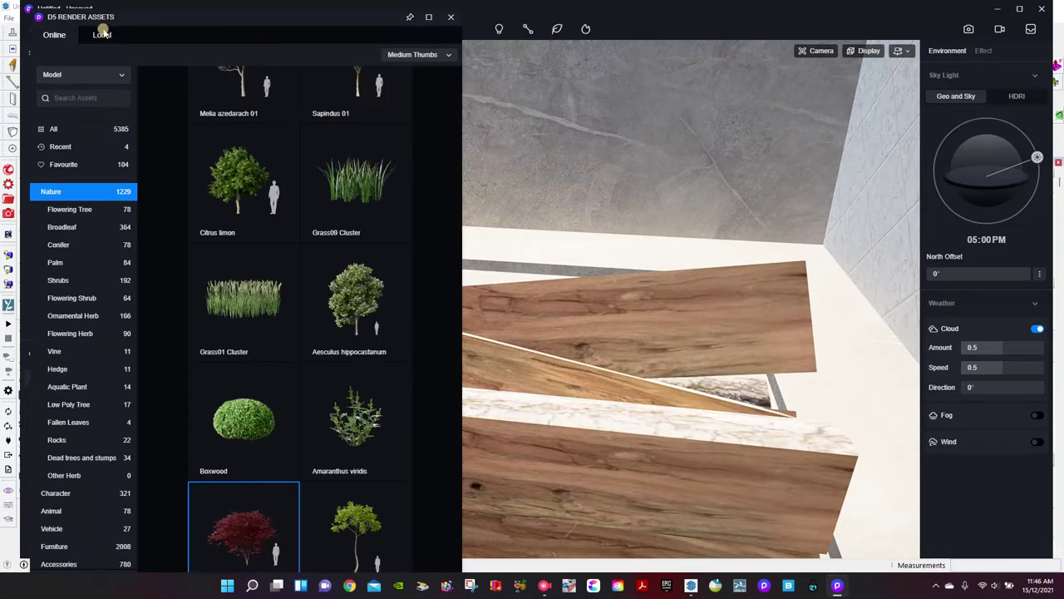
click(114, 82)
click(73, 131)
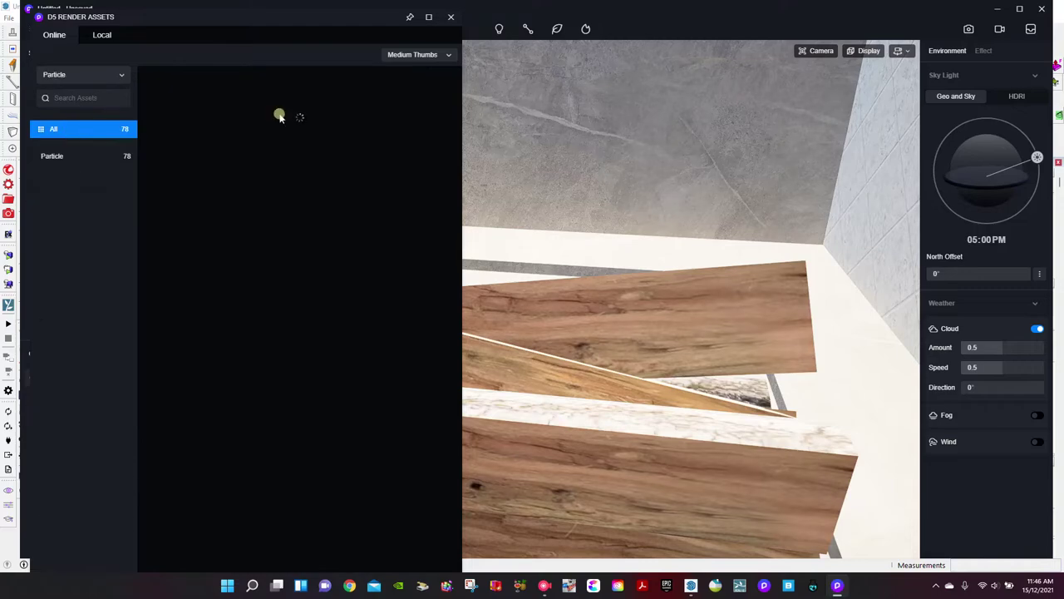
right_drag(664, 319, 554, 342)
scroll(281, 425, down, 3)
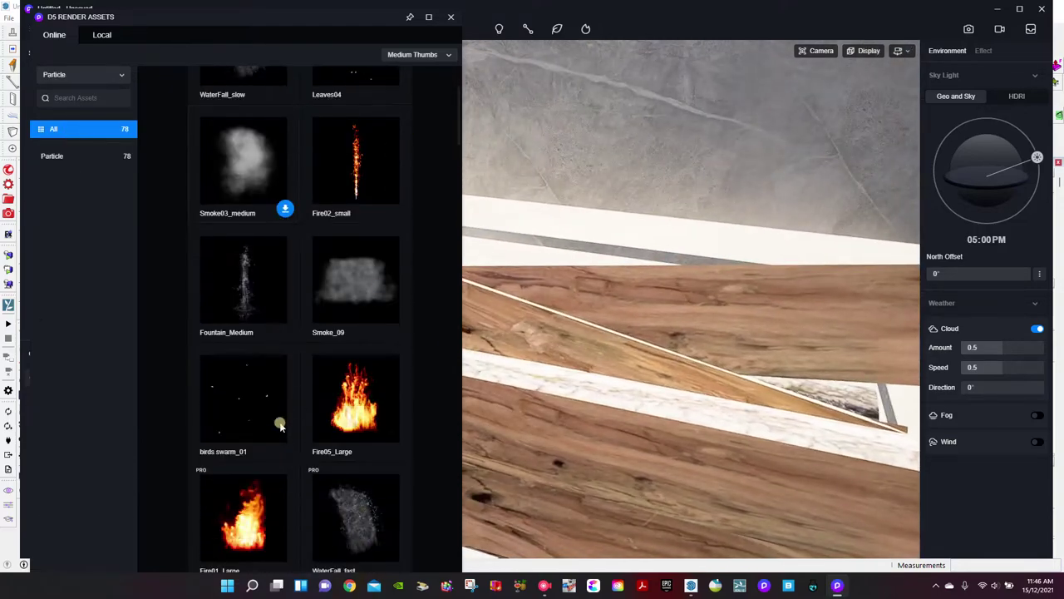
Try a Fire02_small particle on the fireplace logs and delete it from the scene
drag(353, 146, 543, 337)
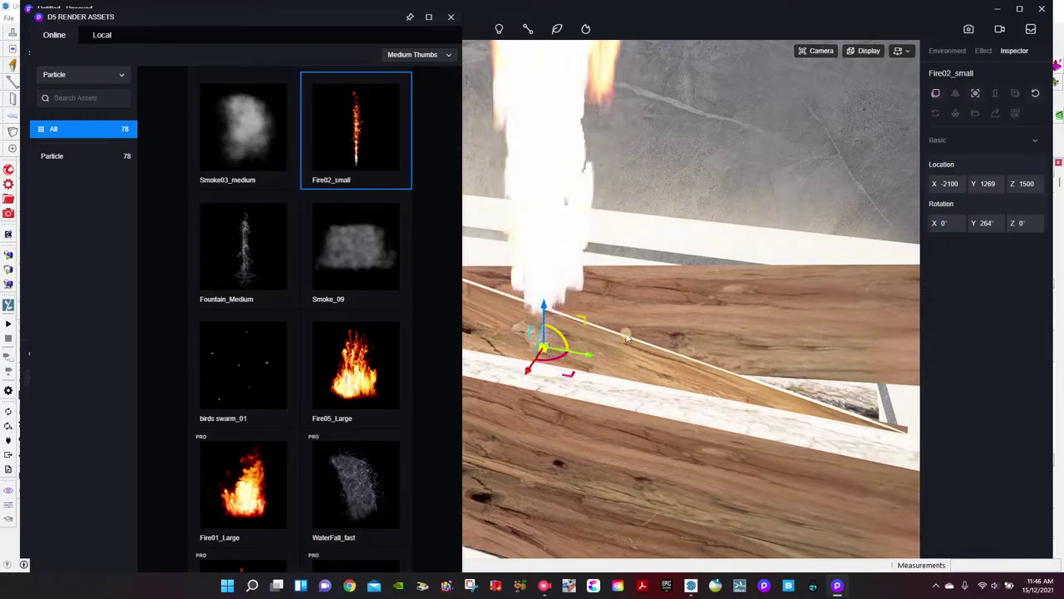
click(450, 17)
scroll(89, 496, down, 1)
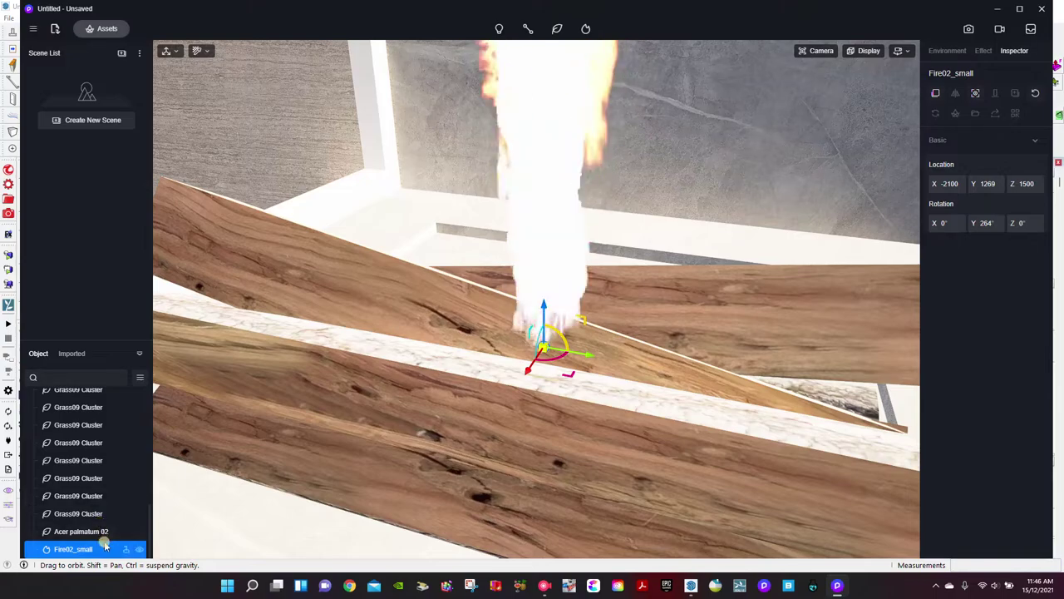
right_click(101, 546)
click(134, 547)
right_drag(516, 422, 465, 419)
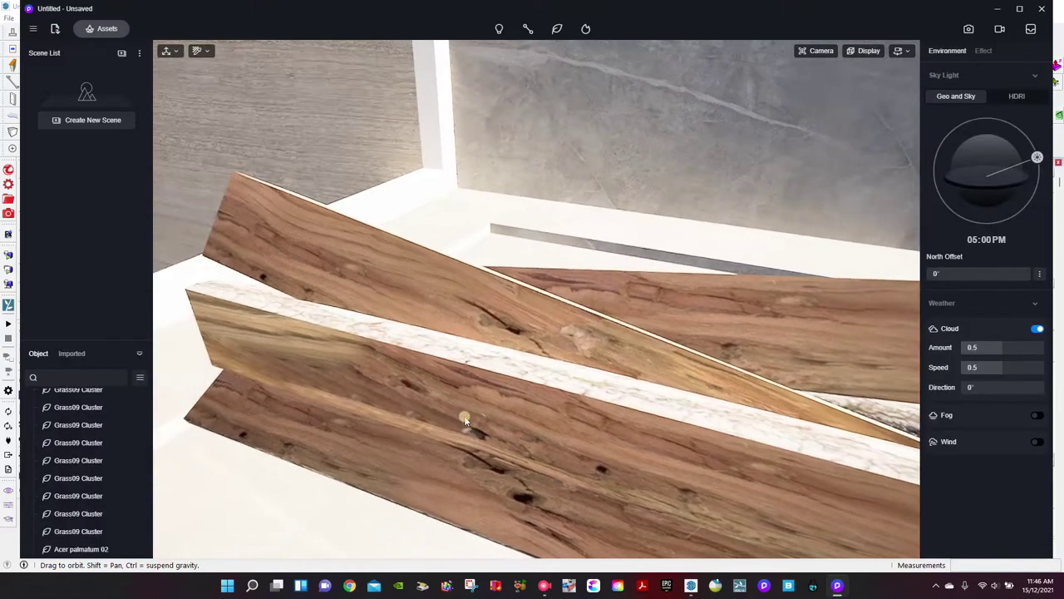
Place three Fire03_small particles around the middle of the stacked fireplace logs
click(104, 32)
scroll(324, 384, down, 6)
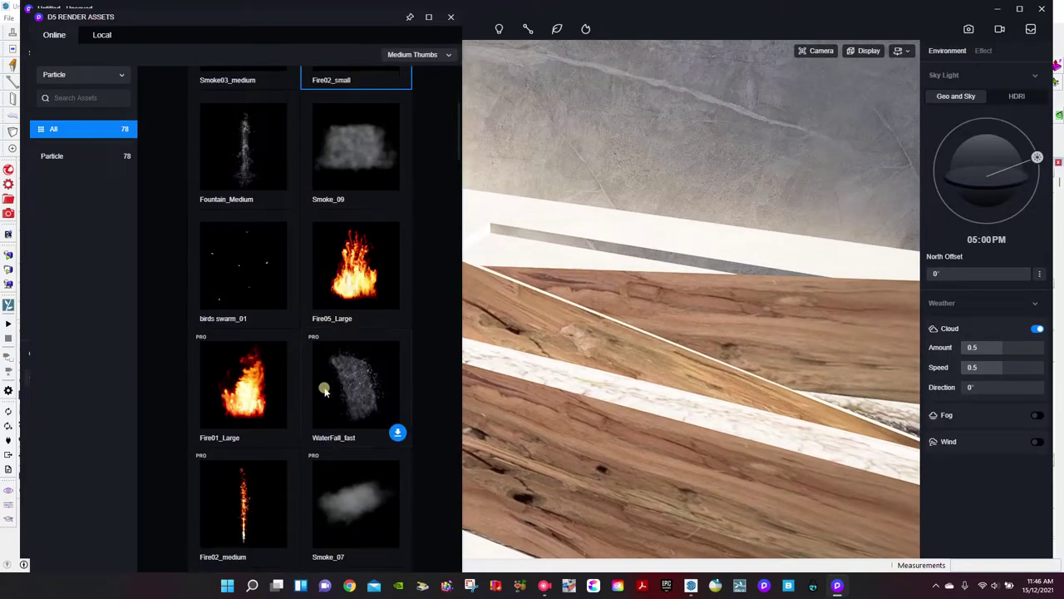
scroll(324, 390, down, 4)
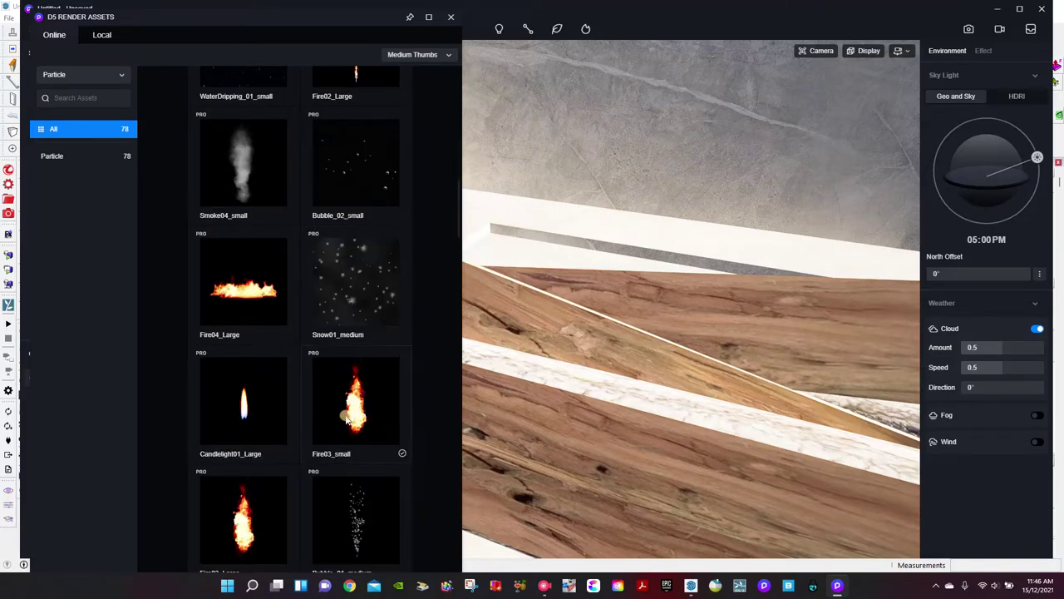
click(599, 376)
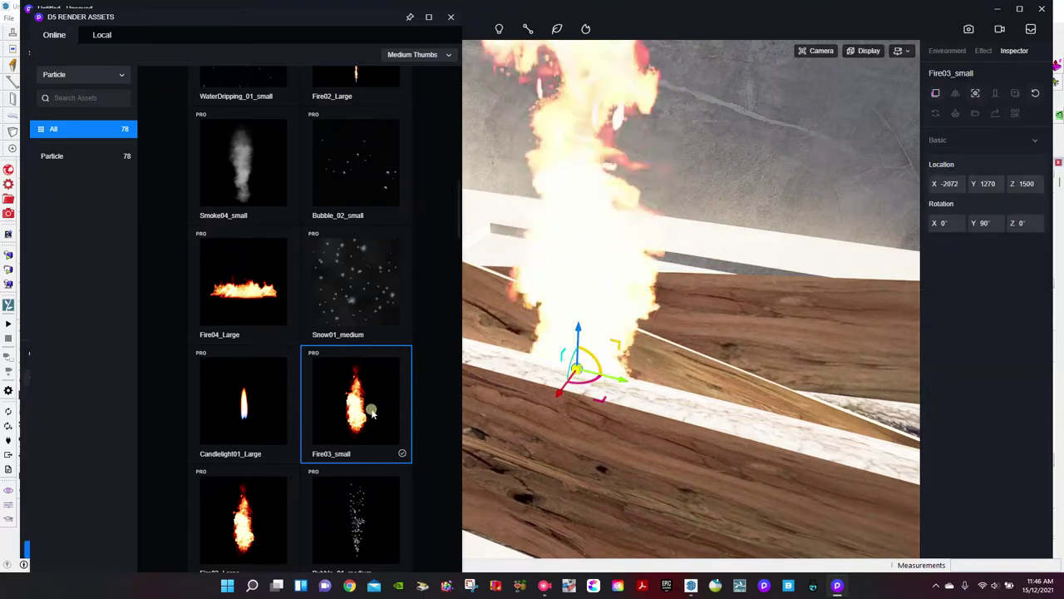
click(754, 316)
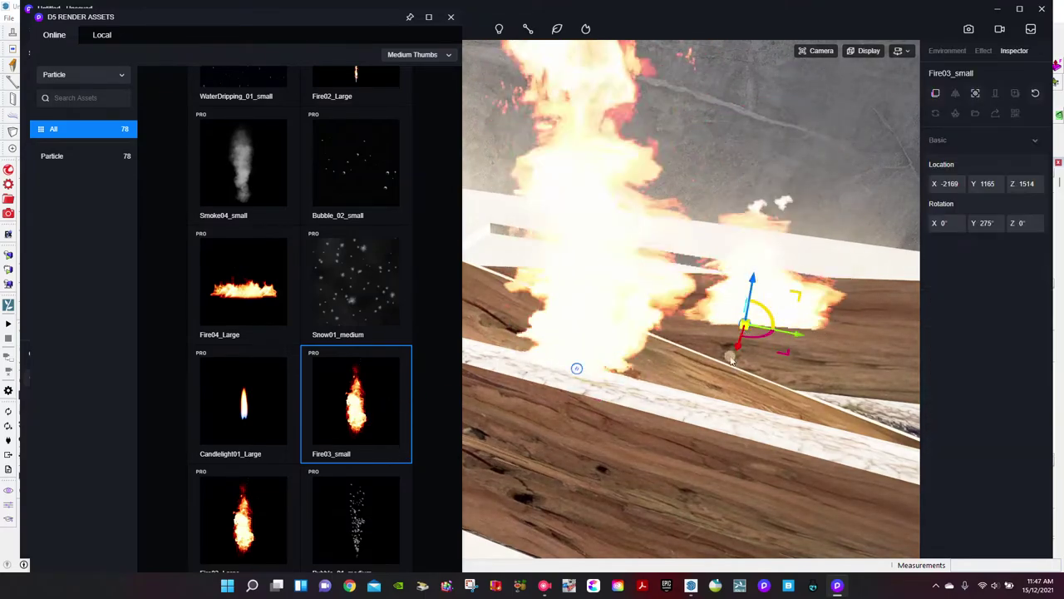
click(647, 457)
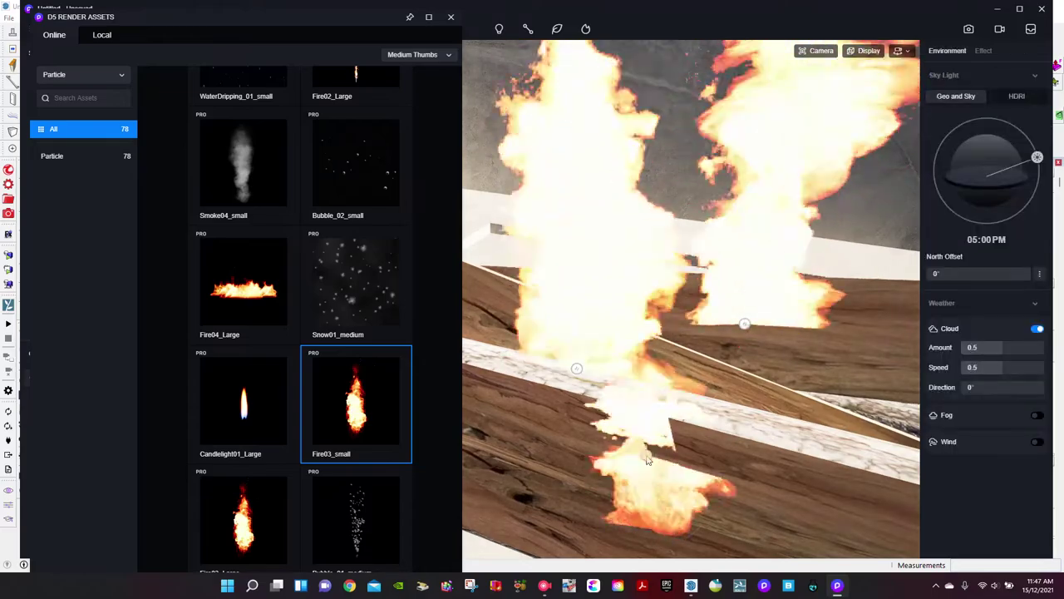
Add Fire03_small particles on the rear log's end near the tiled wall and on the front log's top edge and face
right_drag(613, 465, 677, 520)
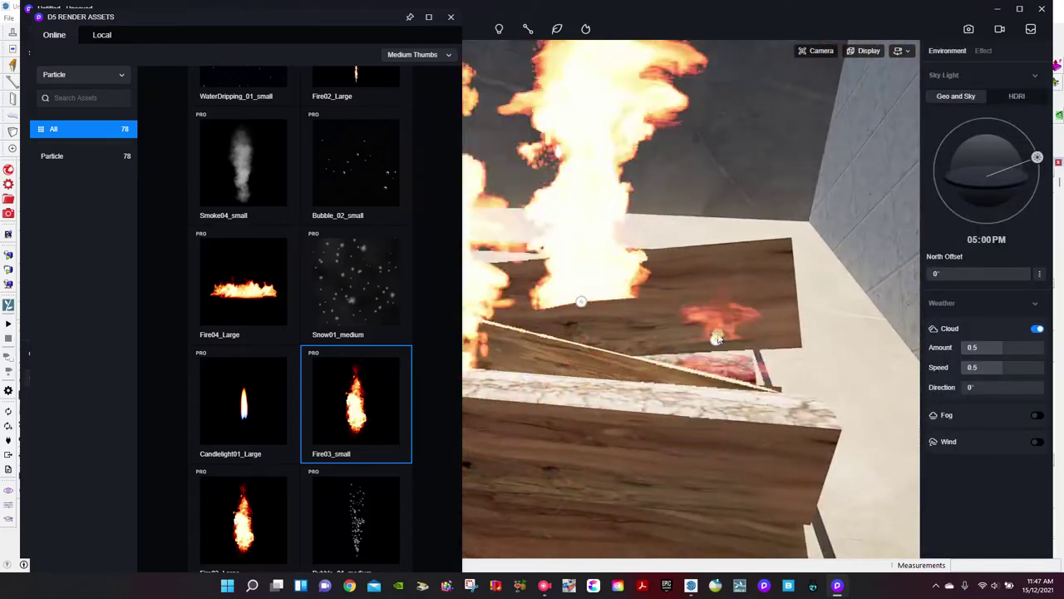
click(718, 330)
click(352, 405)
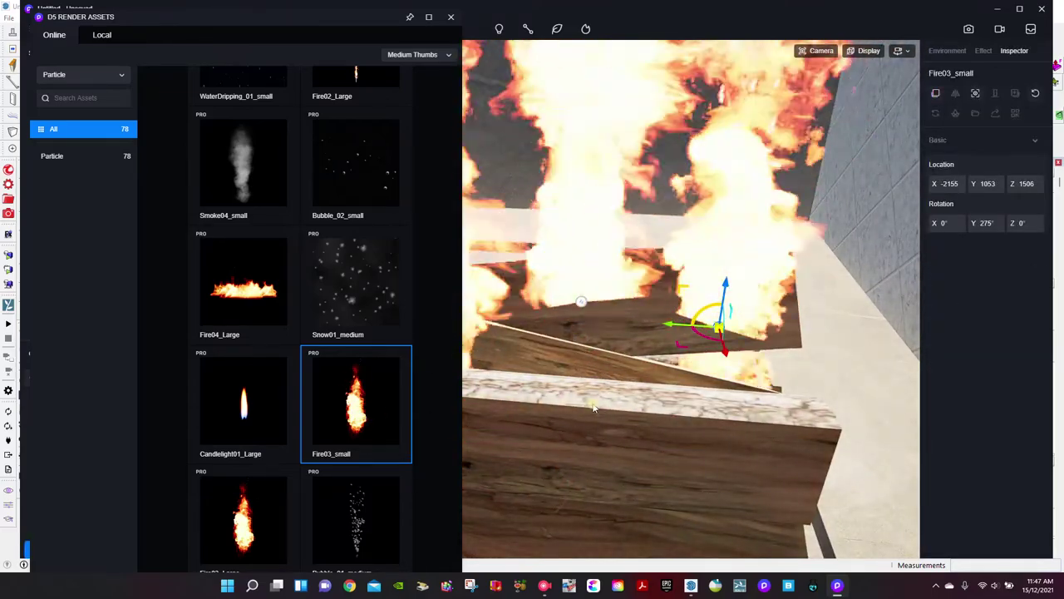
click(593, 404)
click(407, 407)
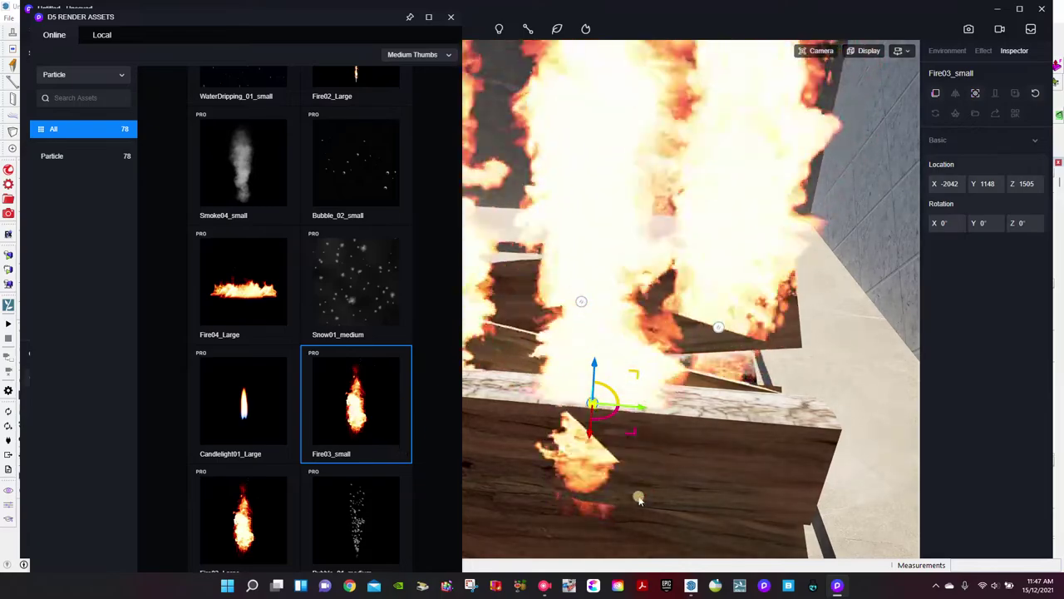
click(669, 509)
Add Fire03_small particles on the rear log's upper face and on the near end of the front log's face
right_drag(669, 509, 566, 476)
click(361, 413)
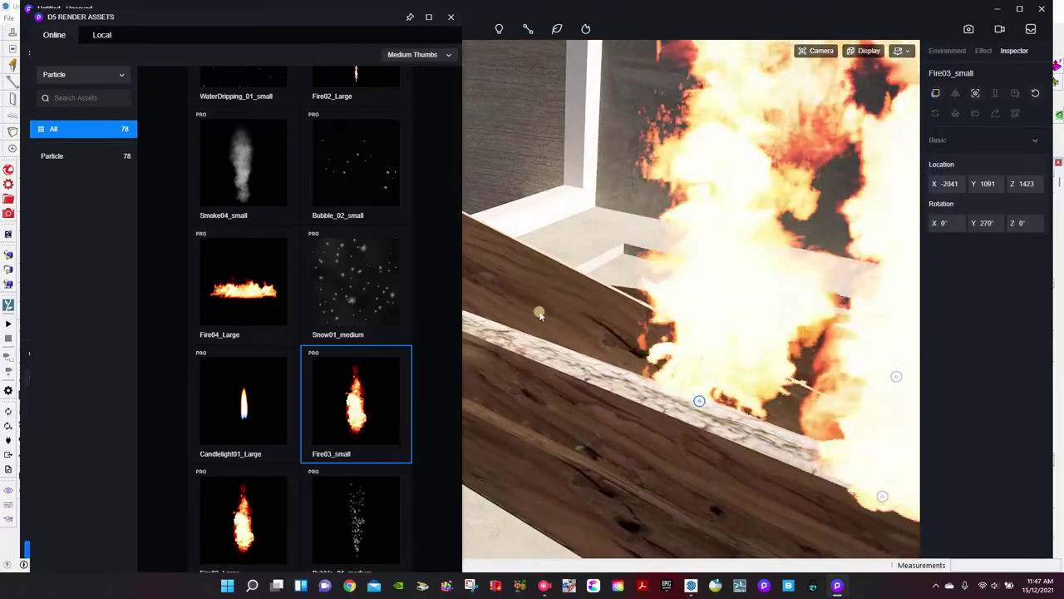
click(540, 313)
click(360, 413)
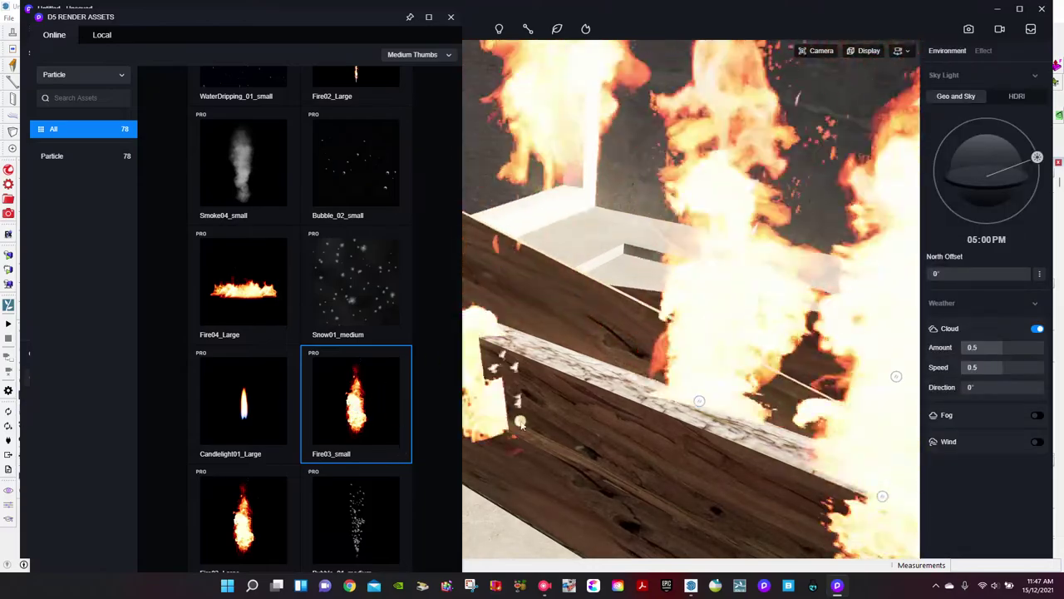
click(522, 427)
right_drag(523, 427, 613, 295)
click(617, 297)
Place two more Fire03_small particles along the front log, one on its end face and one farther along its length
click(360, 396)
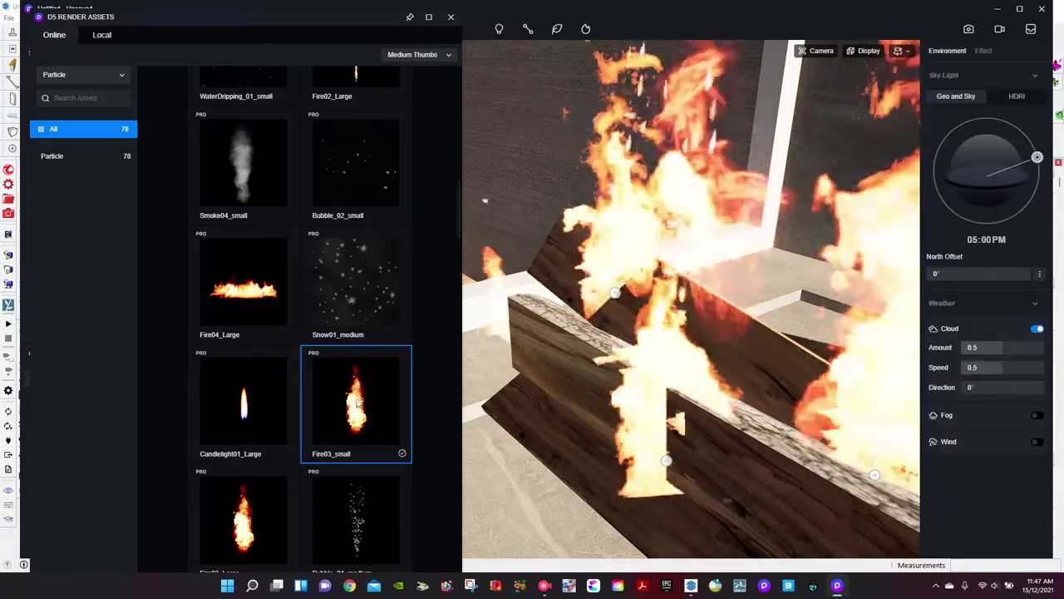
click(570, 395)
click(360, 403)
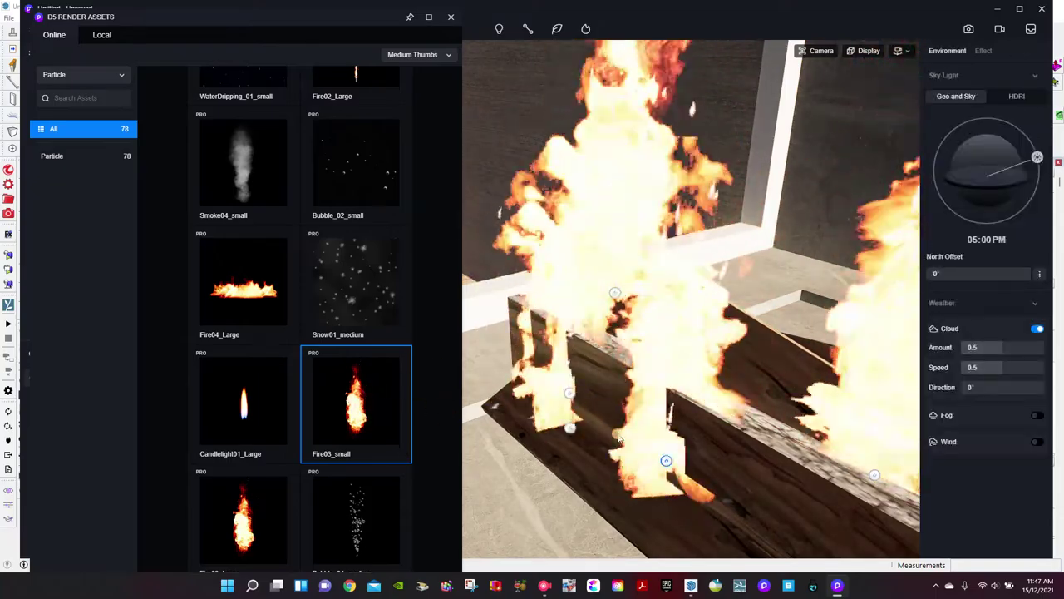
click(774, 470)
right_drag(774, 470, 659, 514)
Add Fire03_small particles on the rear log and the middle of the front log's face, and close the asset library
click(384, 415)
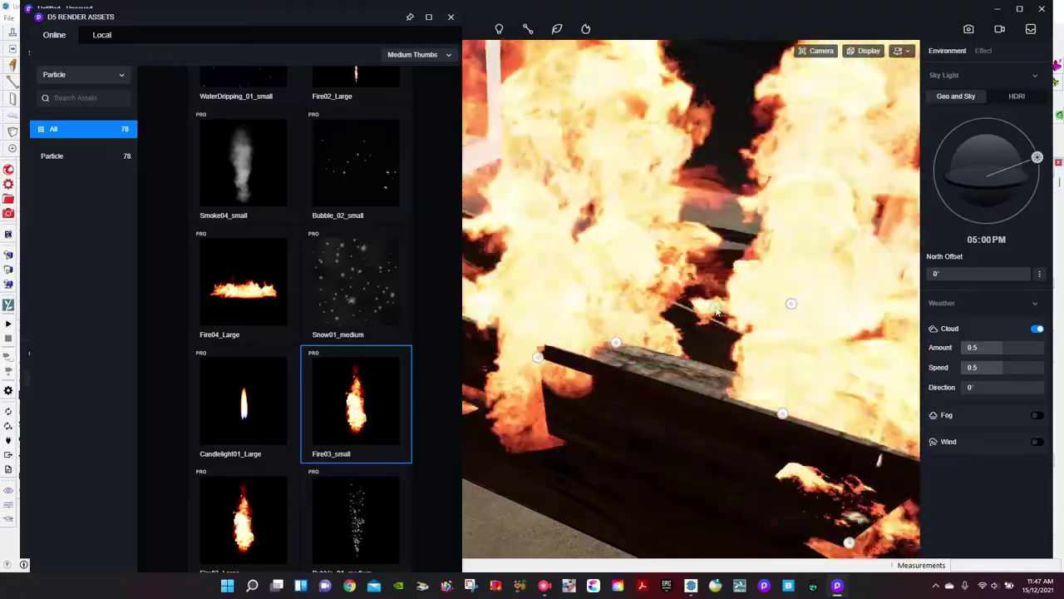
click(716, 310)
click(383, 407)
click(615, 435)
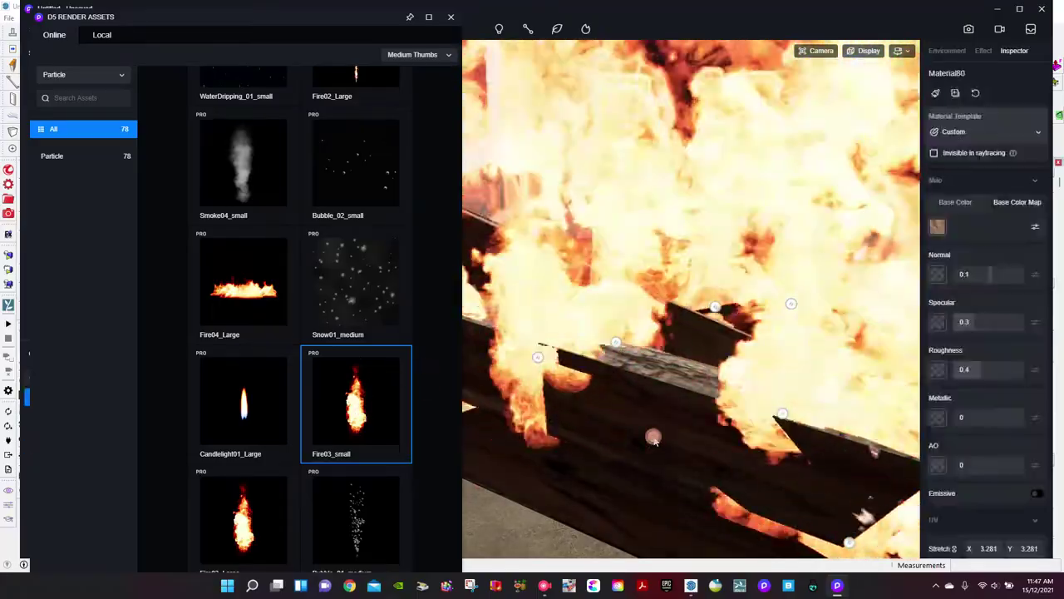
click(666, 440)
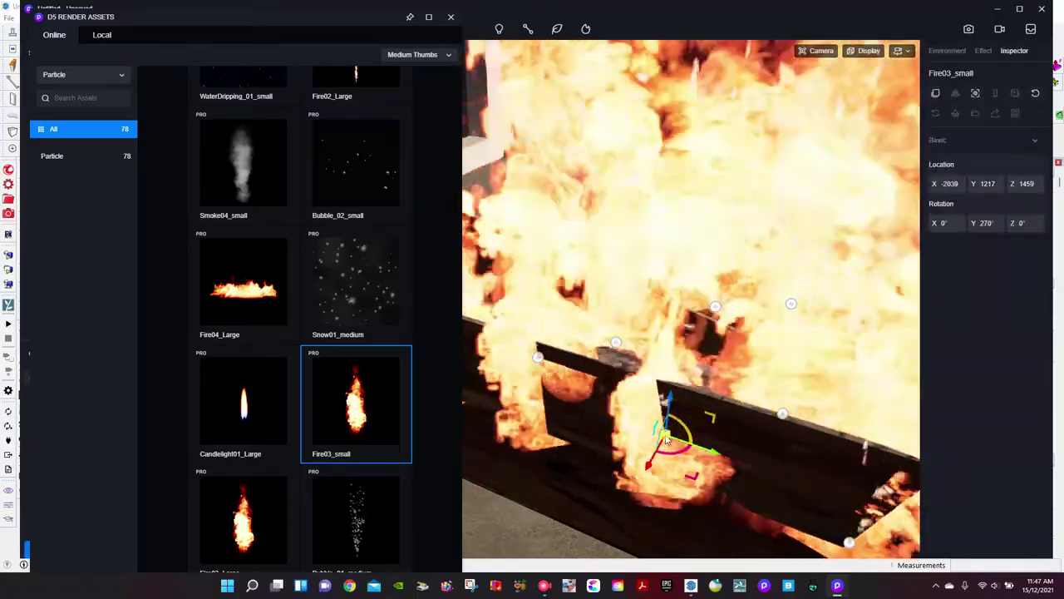
key(Escape)
click(452, 16)
Switch navigation to Orbit and examine the flames through the fireplace glass from outside the surround
right_drag(594, 221, 824, 223)
right_drag(719, 270, 755, 247)
scroll(767, 239, down, 10)
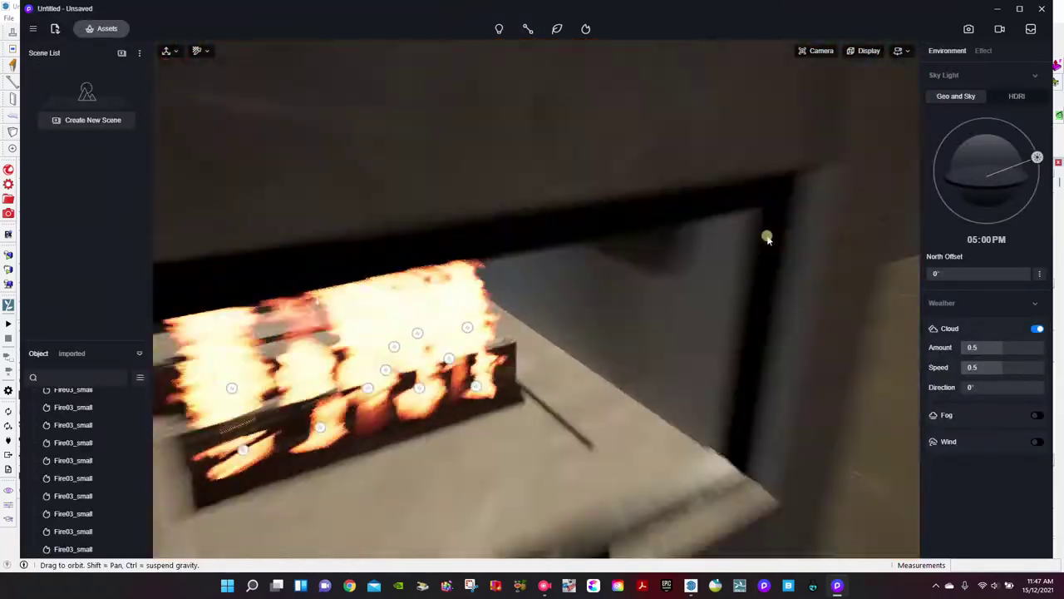
click(897, 56)
click(857, 84)
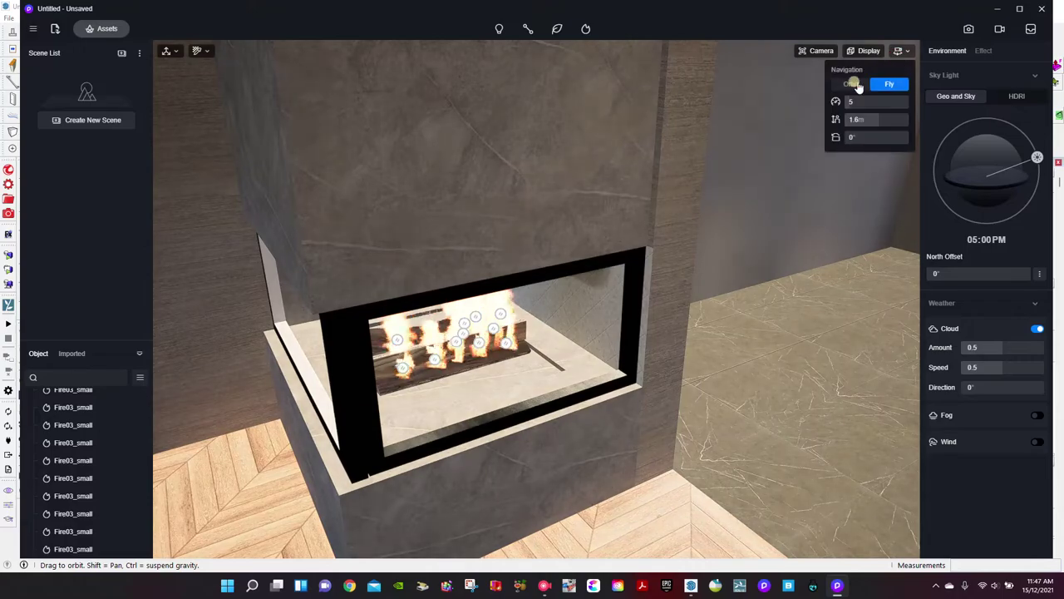
right_drag(601, 331, 764, 164)
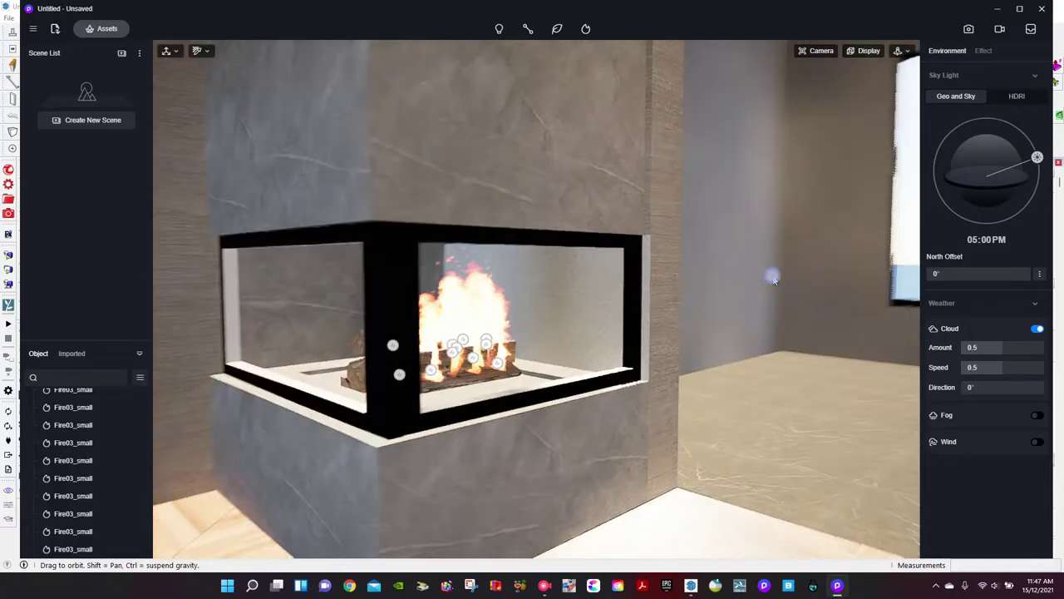
right_drag(773, 279, 514, 337)
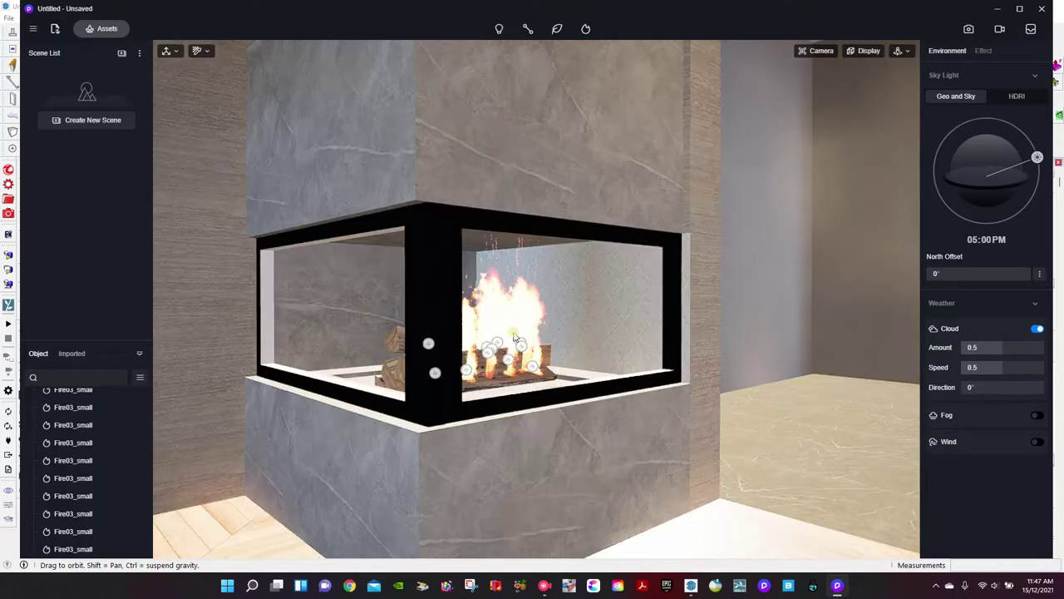
scroll(515, 337, down, 5)
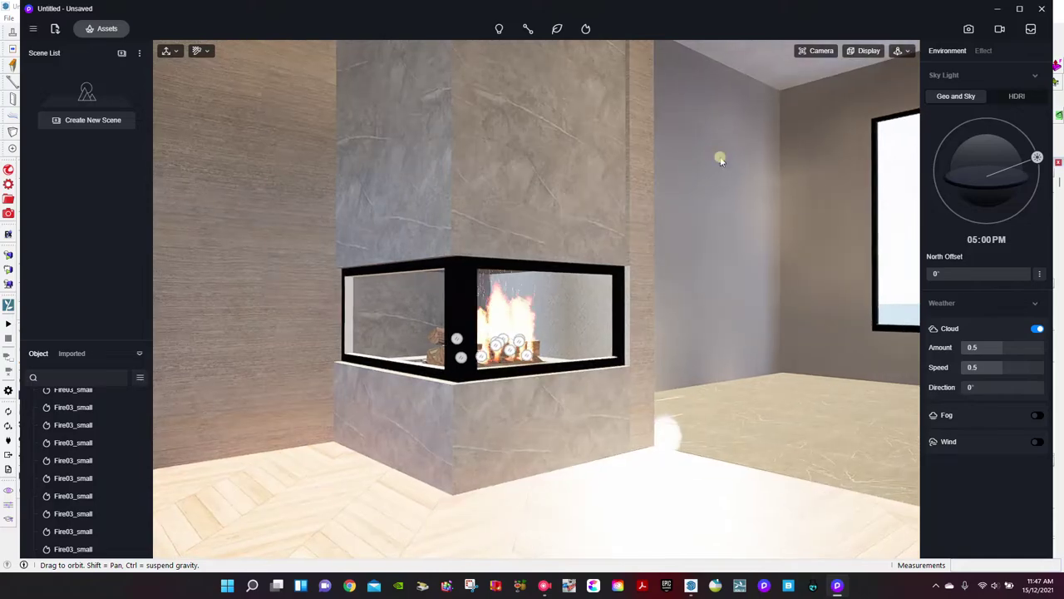
Check the fireplace at High preview quality and return the preview quality to Low
click(867, 51)
click(831, 167)
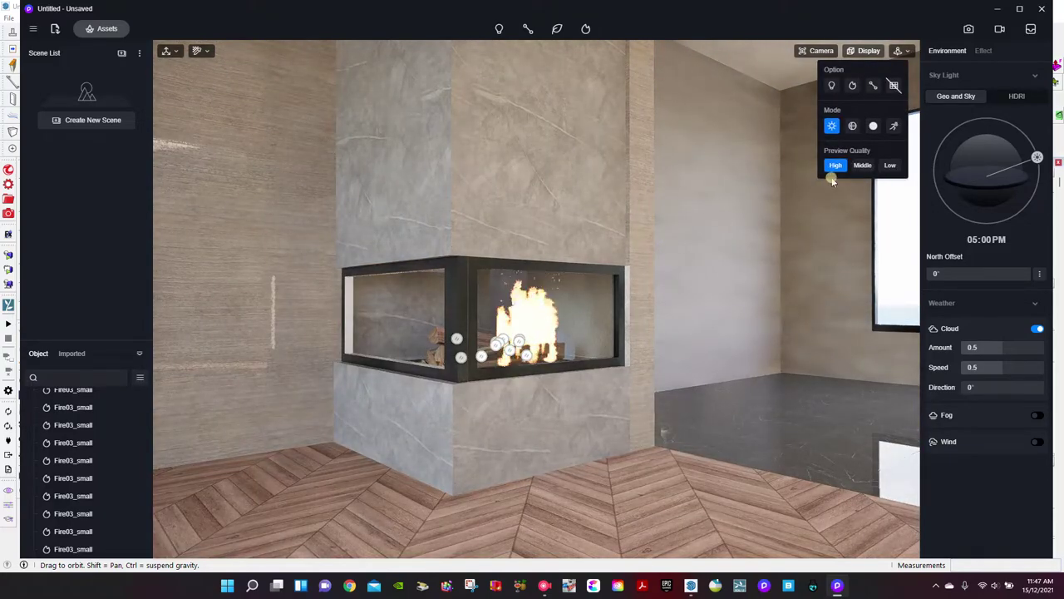
click(890, 168)
Set navigation to Fly and frame the living room with the fireplace and window from the glass doors
right_drag(555, 264, 487, 305)
drag(487, 308, 618, 301)
scroll(566, 317, down, 4)
right_drag(617, 300, 722, 344)
click(901, 52)
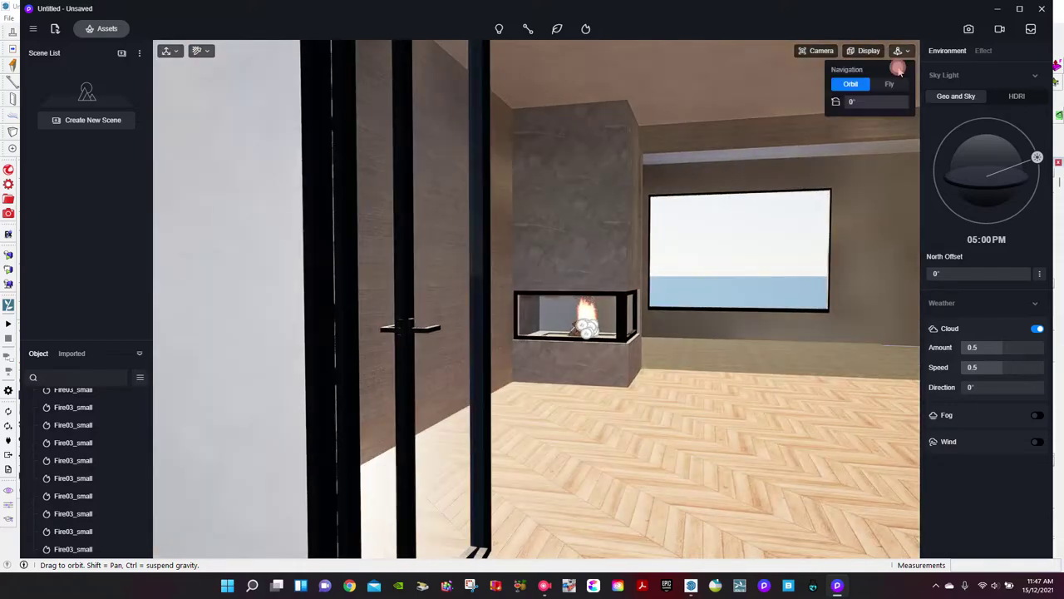
click(888, 84)
right_drag(654, 320, 676, 366)
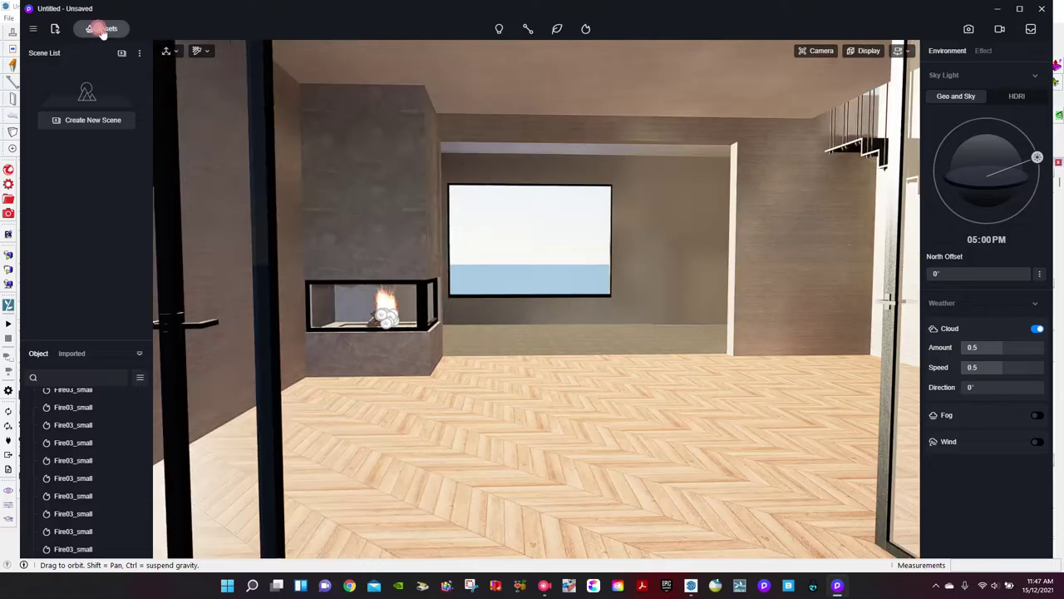
Switch the online asset library from particles to models and show the favourite models
click(100, 29)
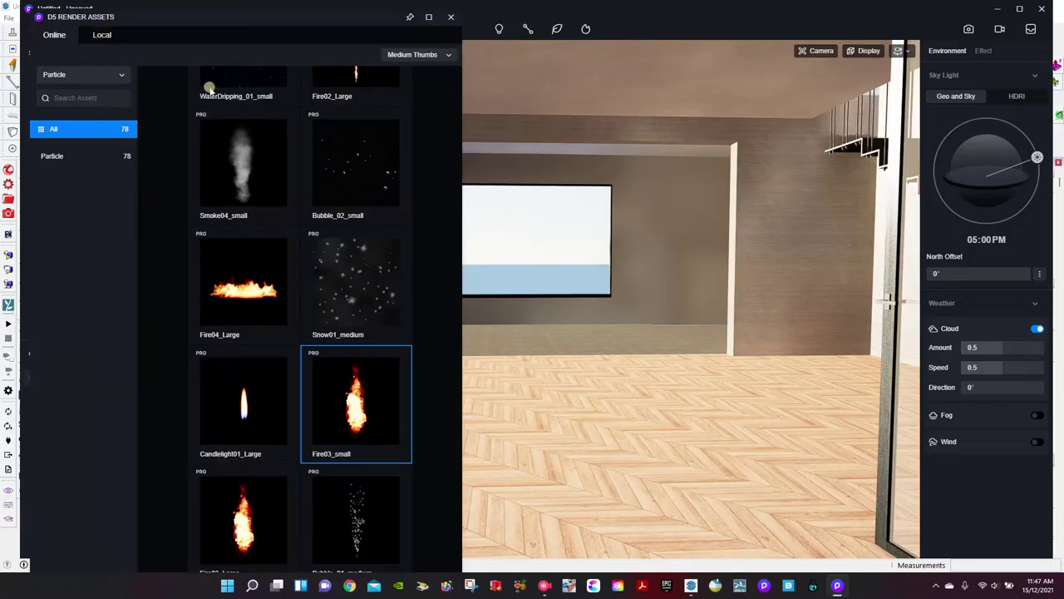
click(120, 78)
click(83, 87)
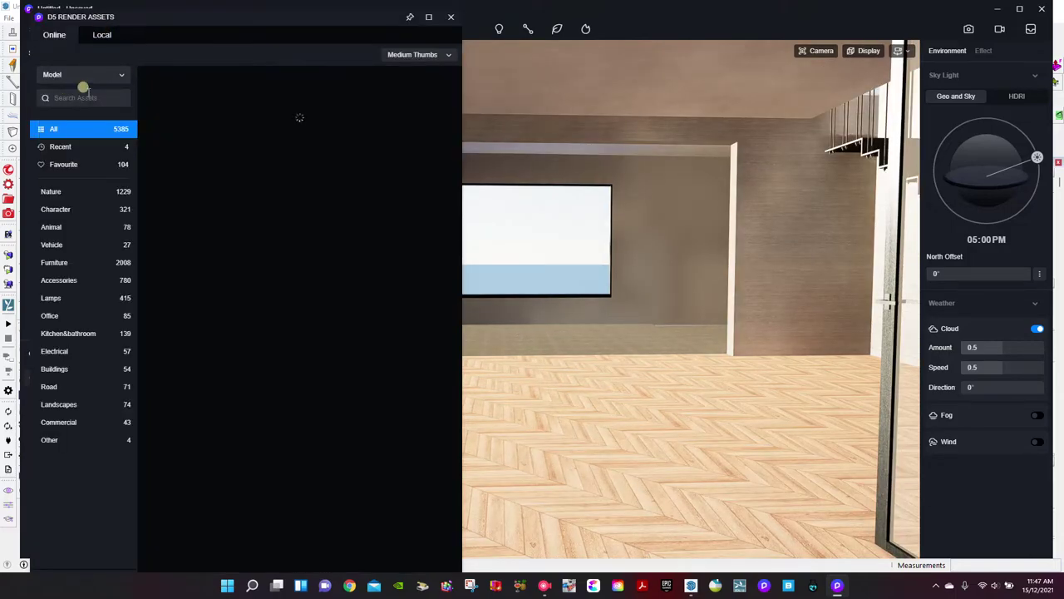
right_drag(654, 302, 527, 272)
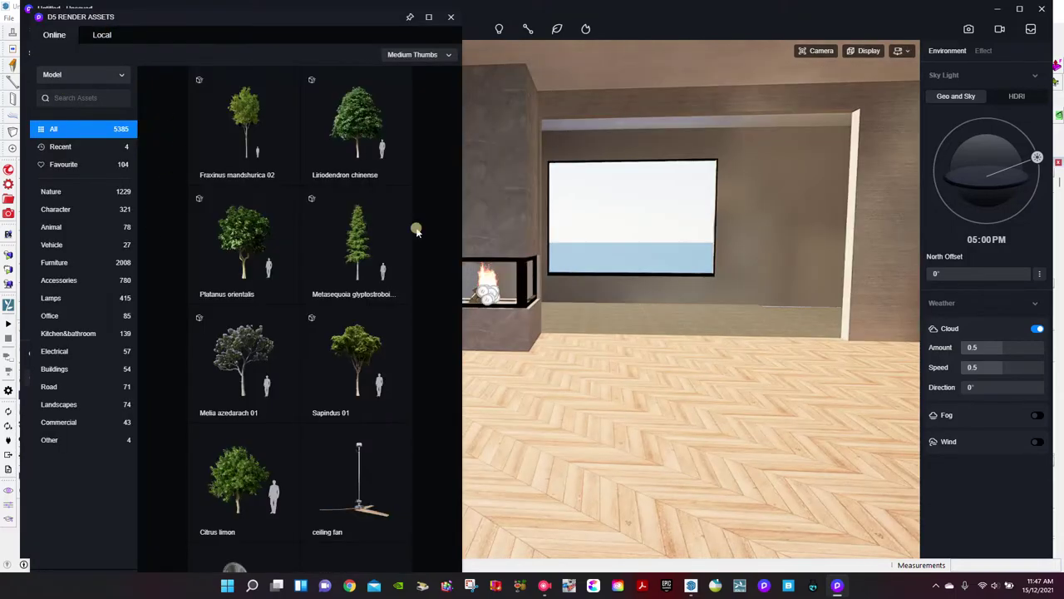
click(83, 164)
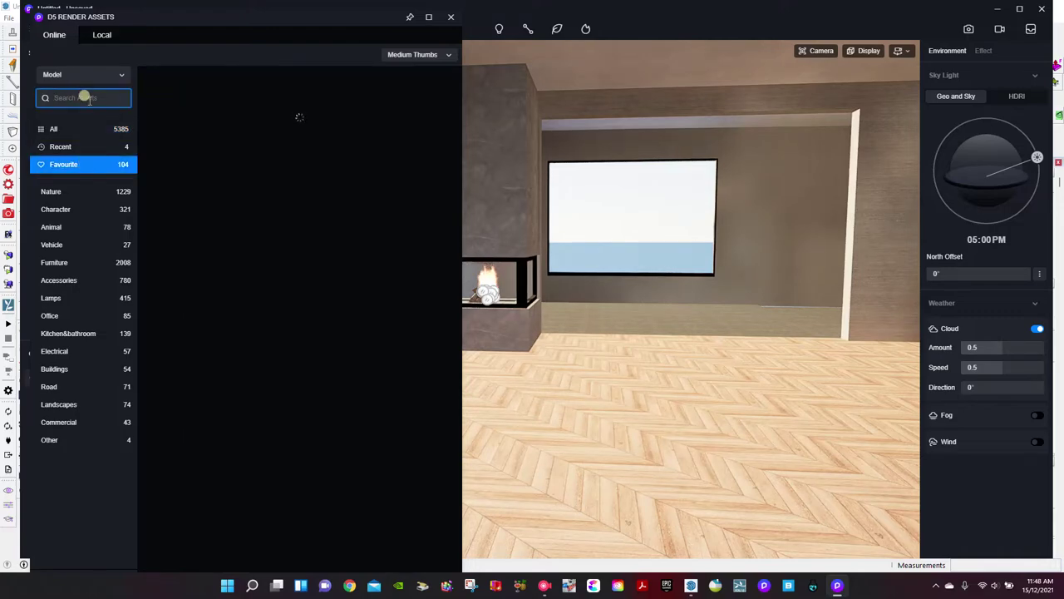
Enter "green" as the model search term and browse the Sofa category under Furniture for a suitable sofa
text(green)
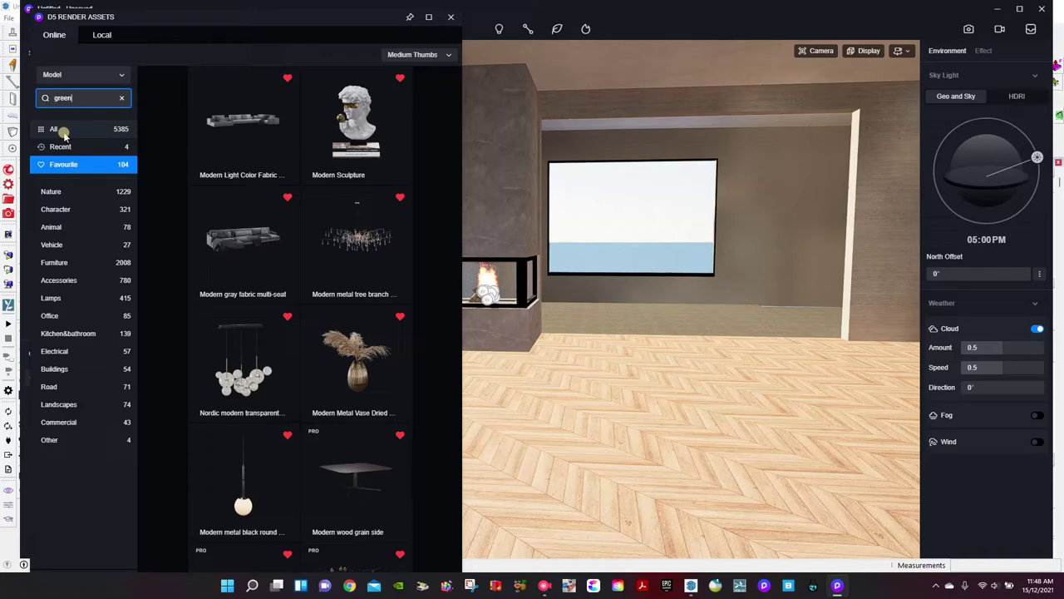
click(63, 132)
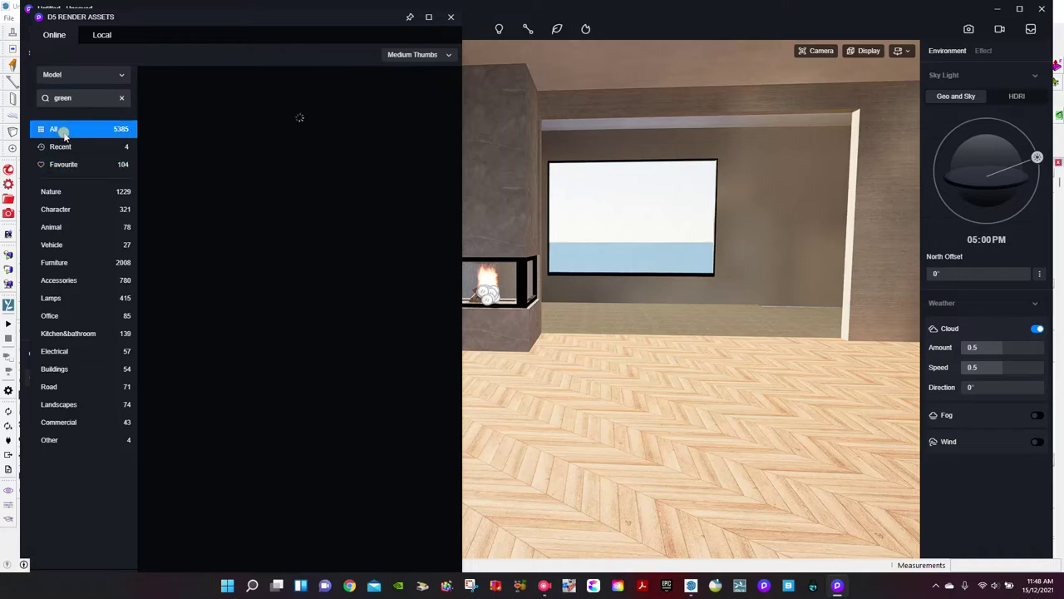
click(53, 263)
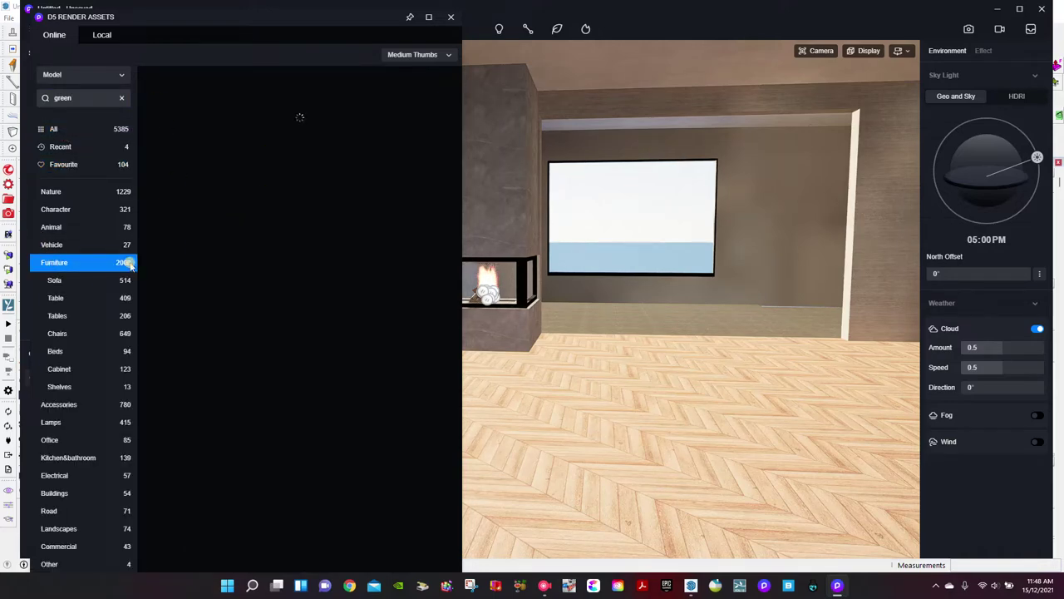
click(74, 279)
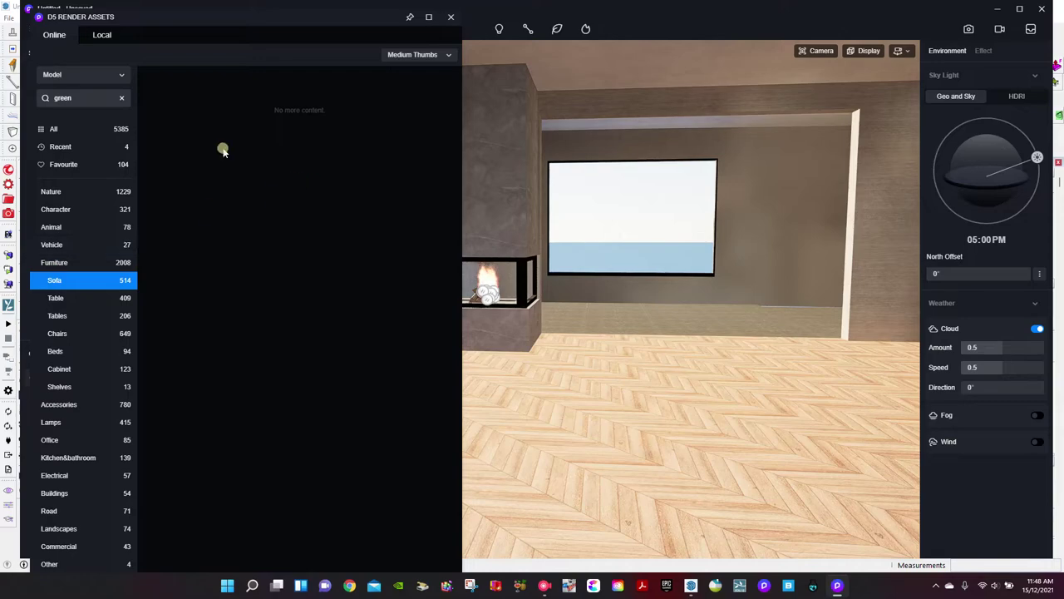
click(86, 97)
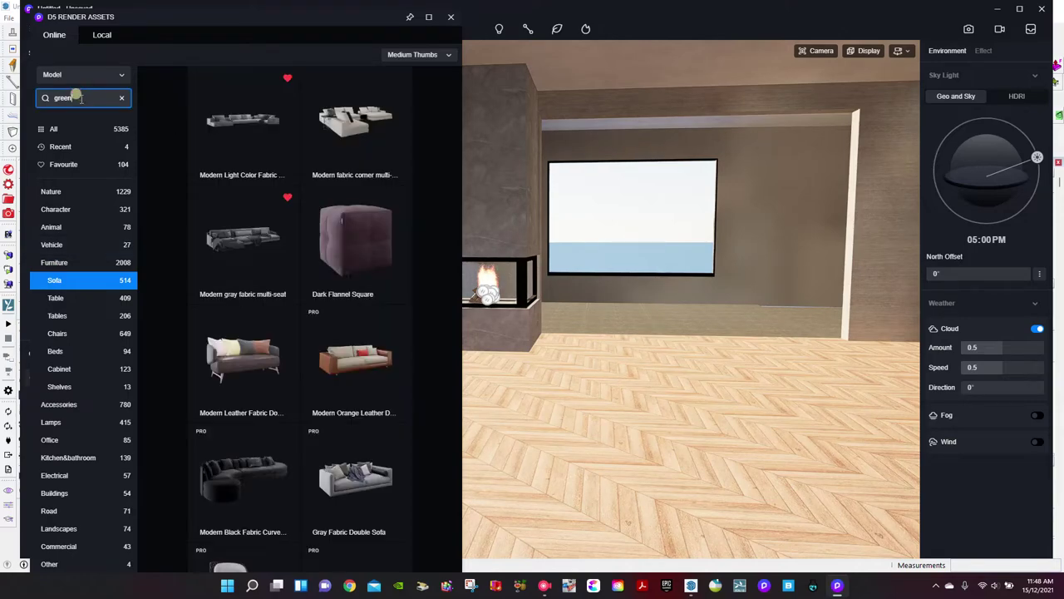
scroll(291, 208, down, 6)
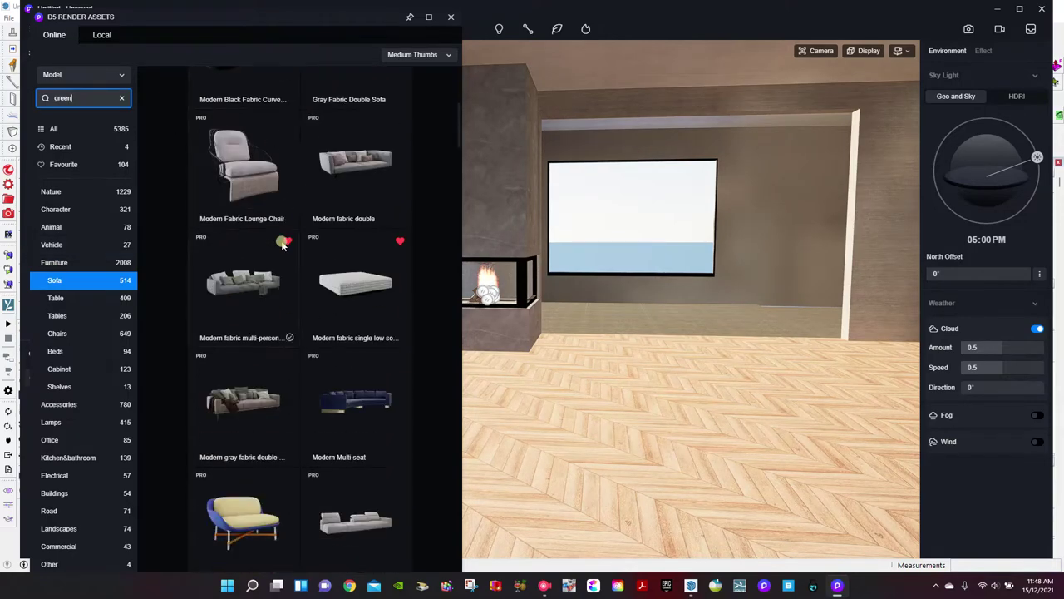
scroll(282, 243, down, 9)
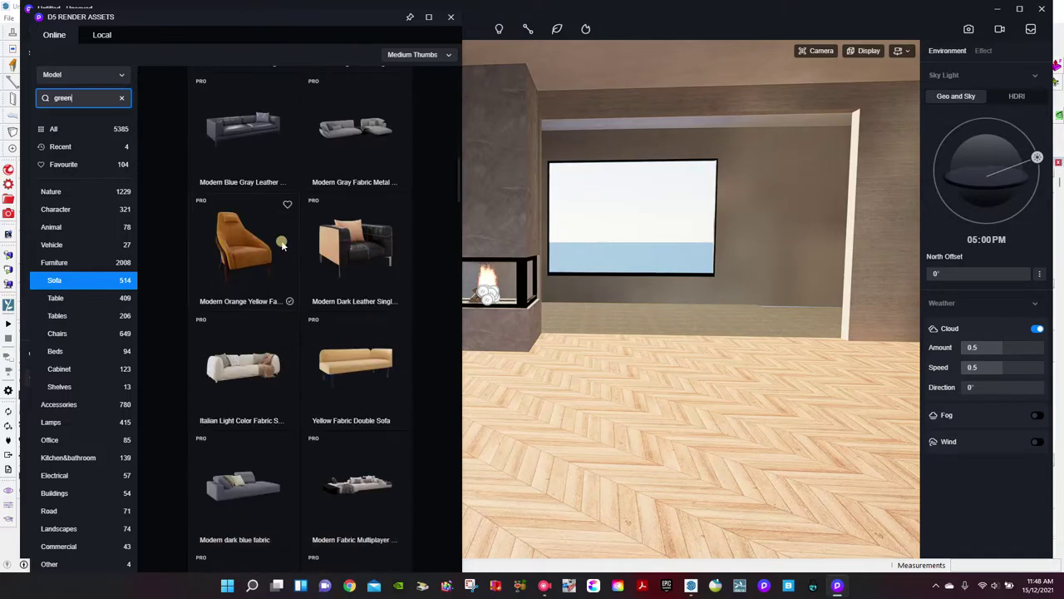
scroll(282, 243, down, 5)
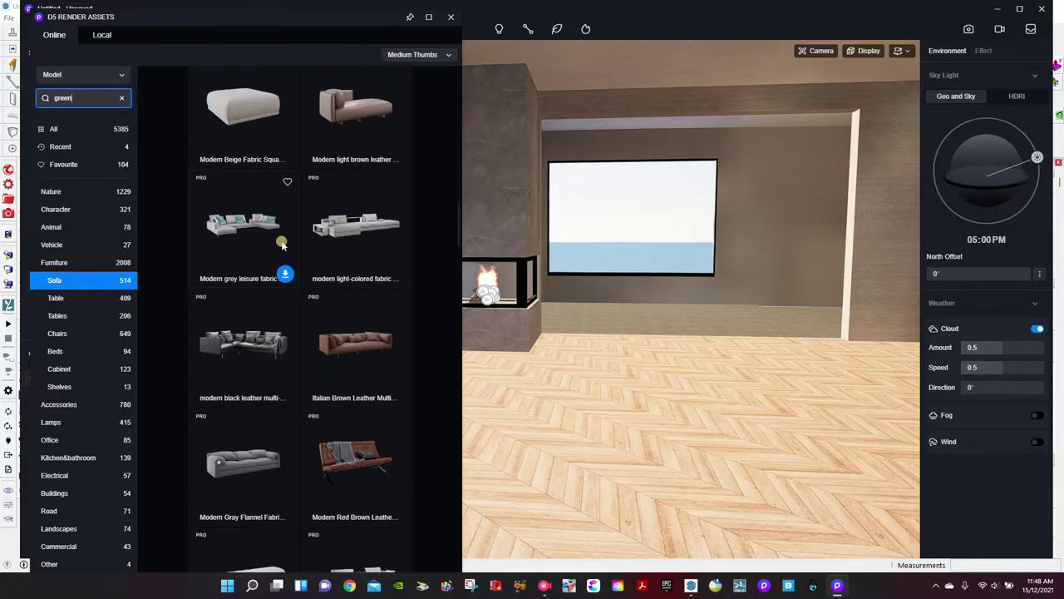
Browse the whole Furniture category of the online models for living room pieces
click(71, 263)
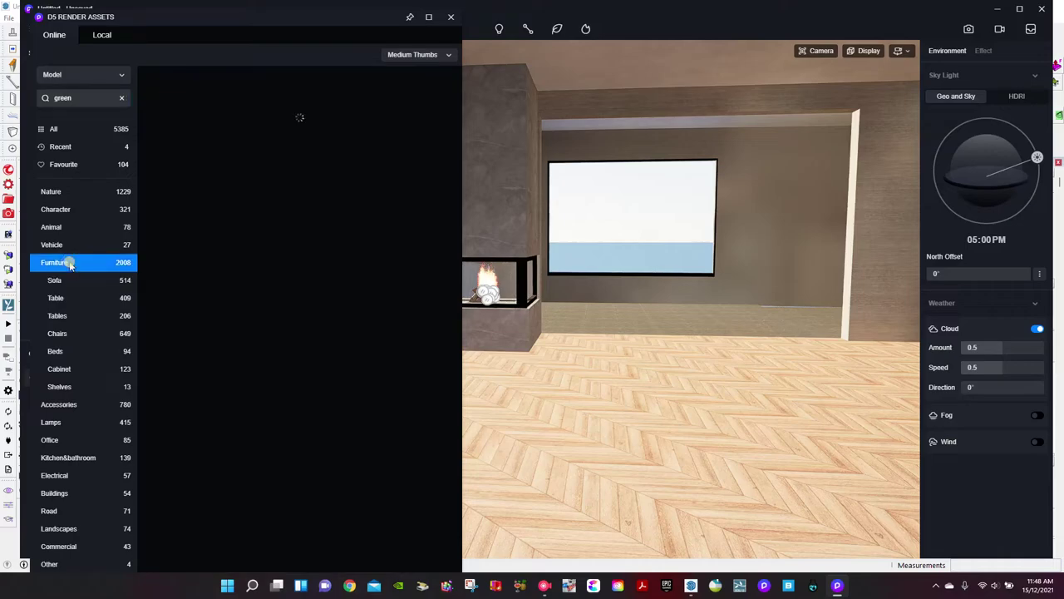
scroll(328, 283, down, 2)
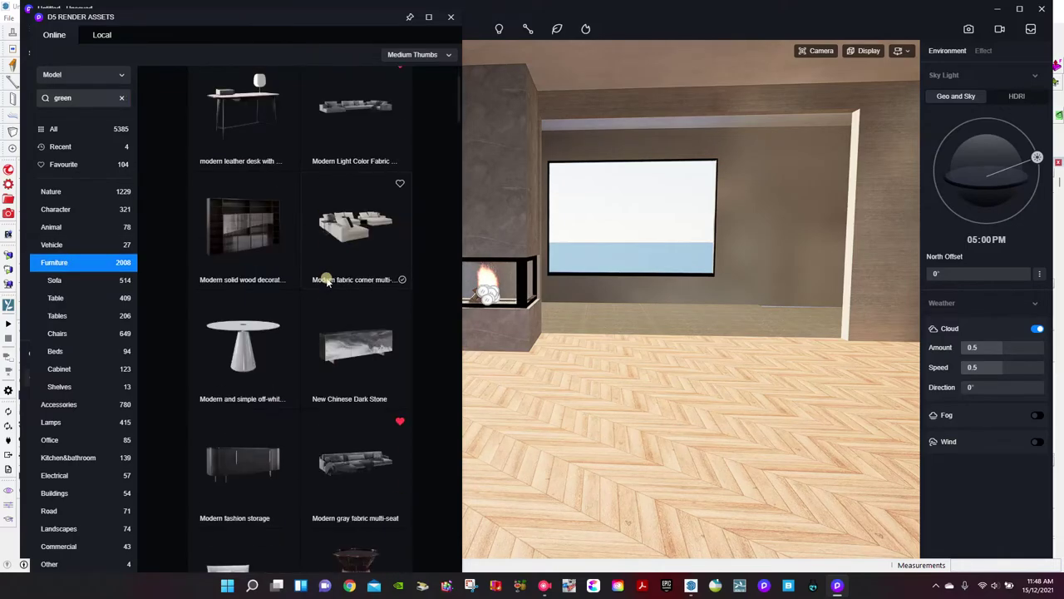
scroll(328, 283, down, 12)
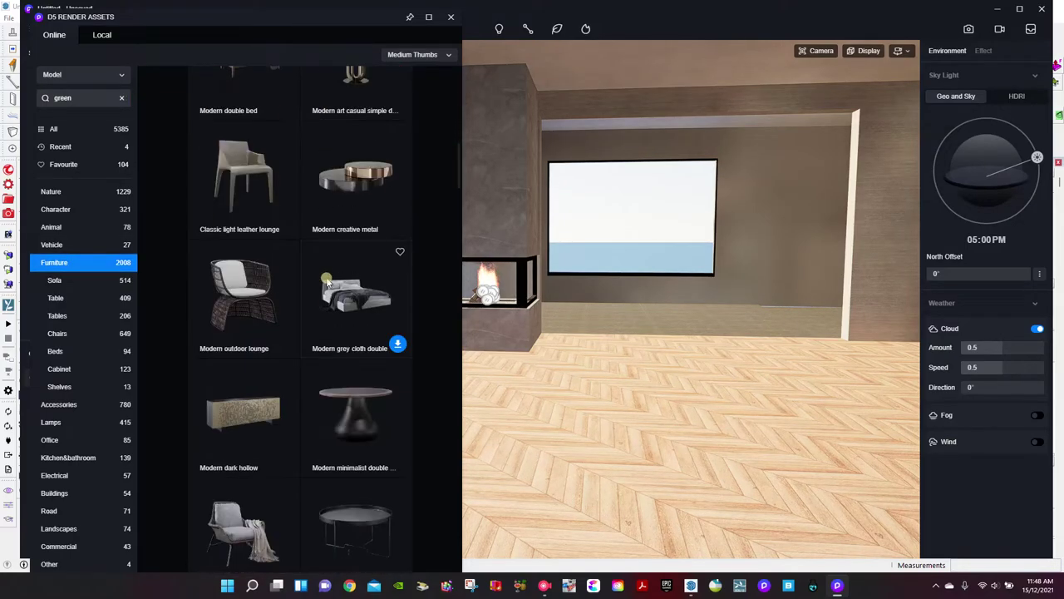
scroll(327, 283, down, 2)
Search all online models for "green" and browse the results for furniture and potted plants
click(81, 96)
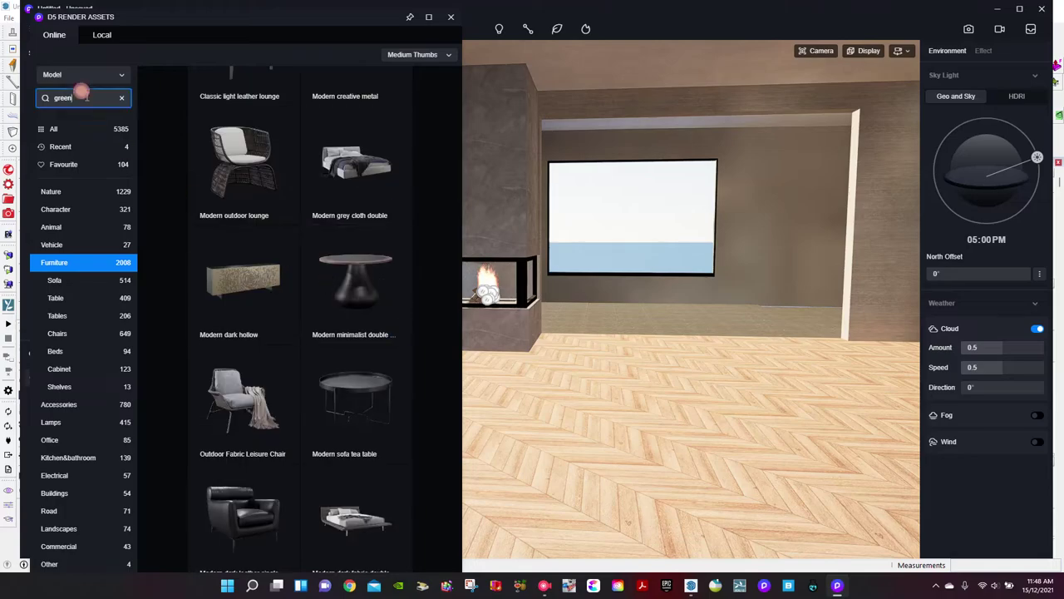
key(Return)
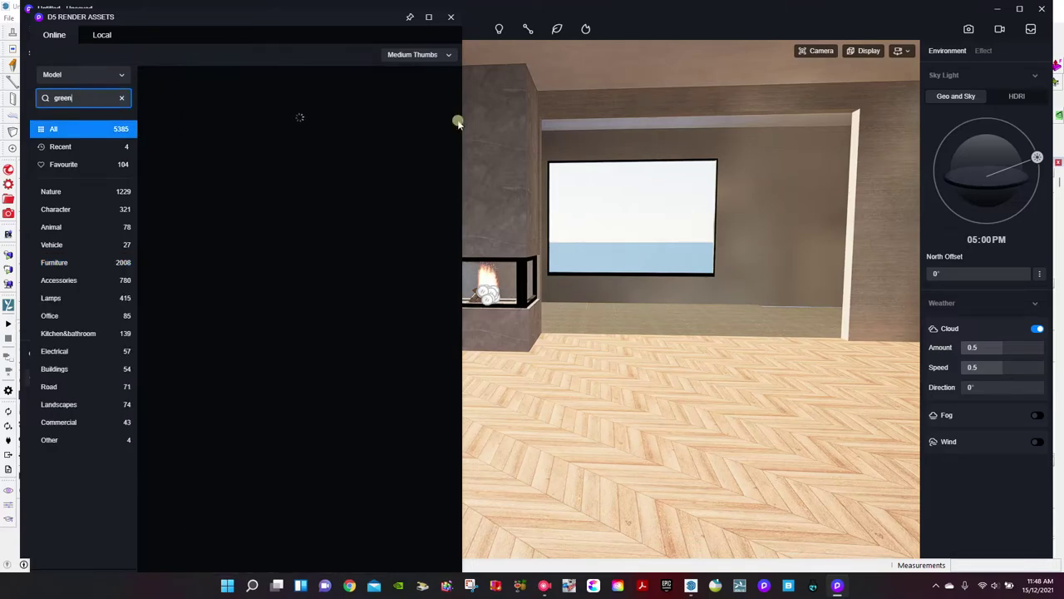
right_drag(686, 305, 616, 300)
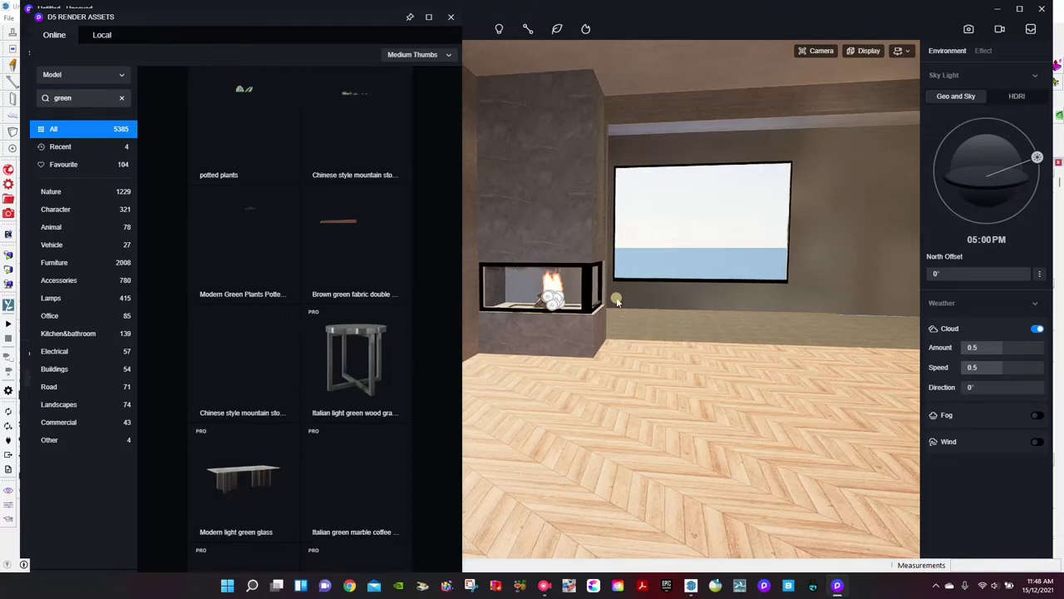
scroll(308, 336, down, 2)
scroll(304, 349, down, 10)
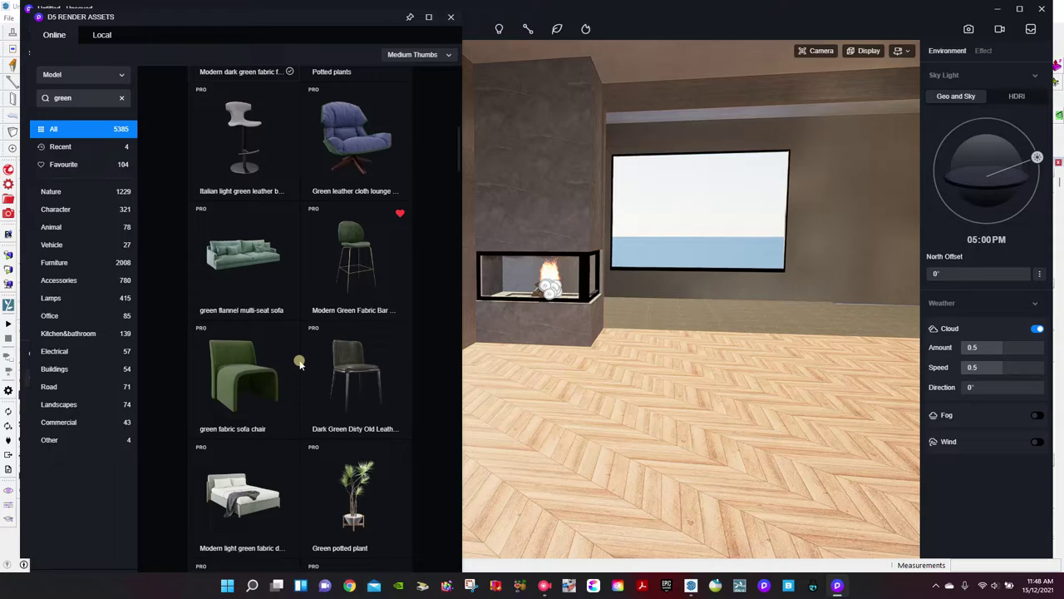
scroll(301, 363, down, 5)
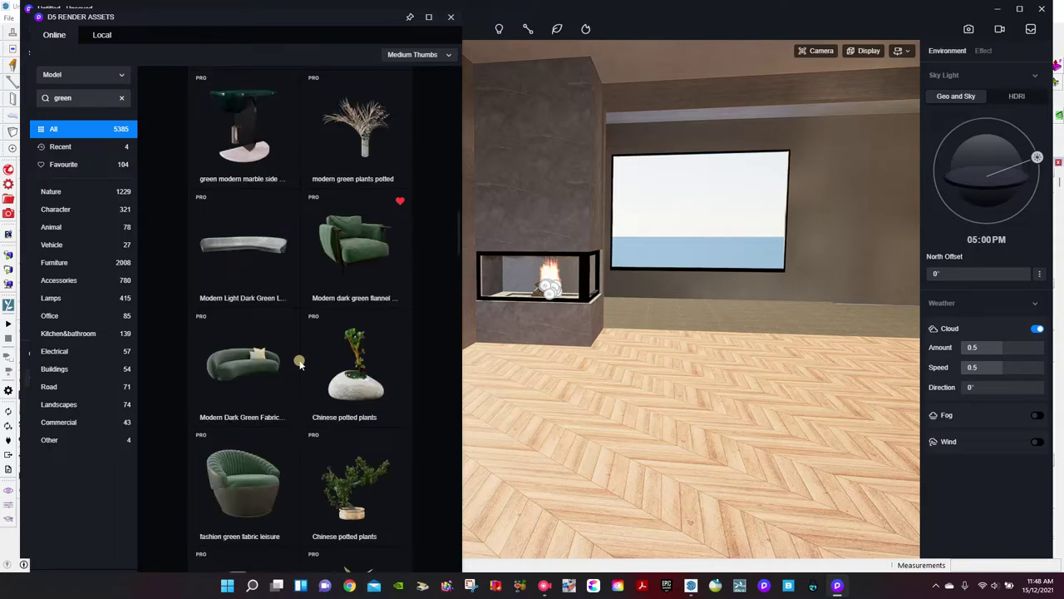
Find the Modern Light Dark Green multi-seat sofa in the "green" results and place it on the living room floor
scroll(300, 364, down, 5)
scroll(300, 363, down, 3)
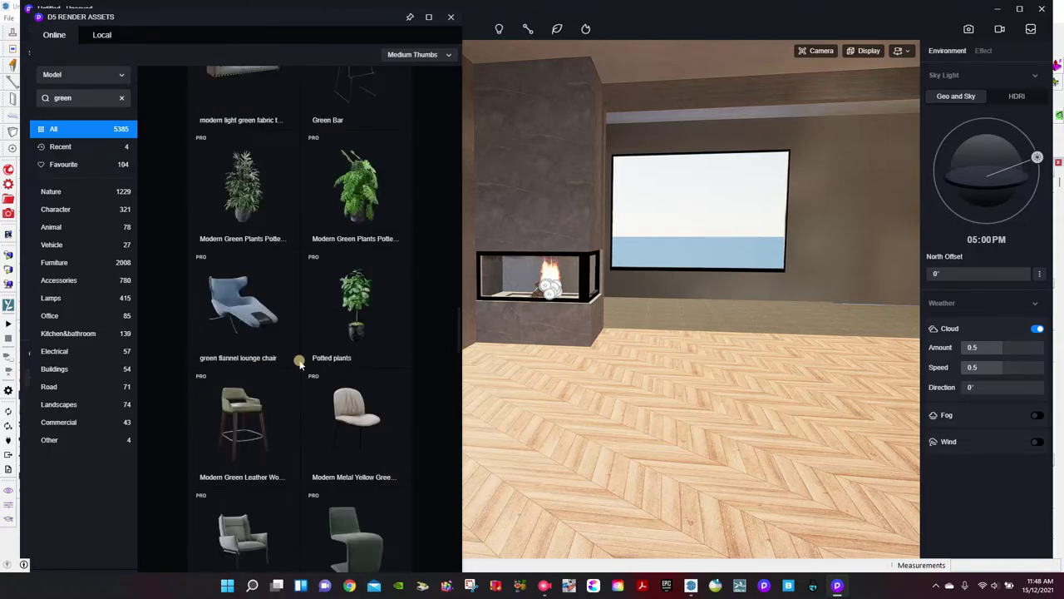
scroll(300, 364, down, 4)
scroll(300, 363, down, 3)
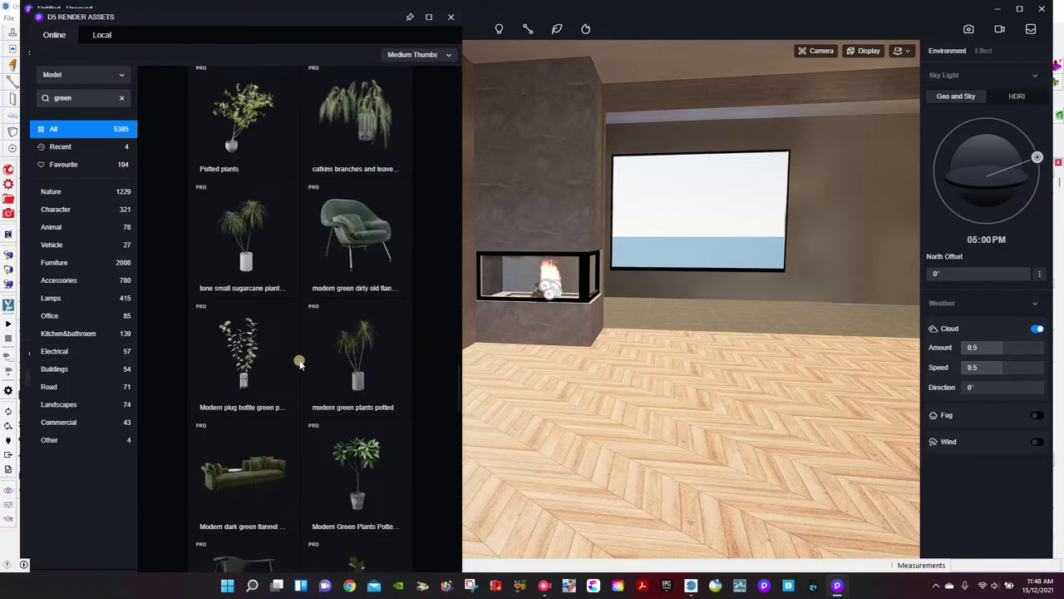
scroll(300, 363, down, 5)
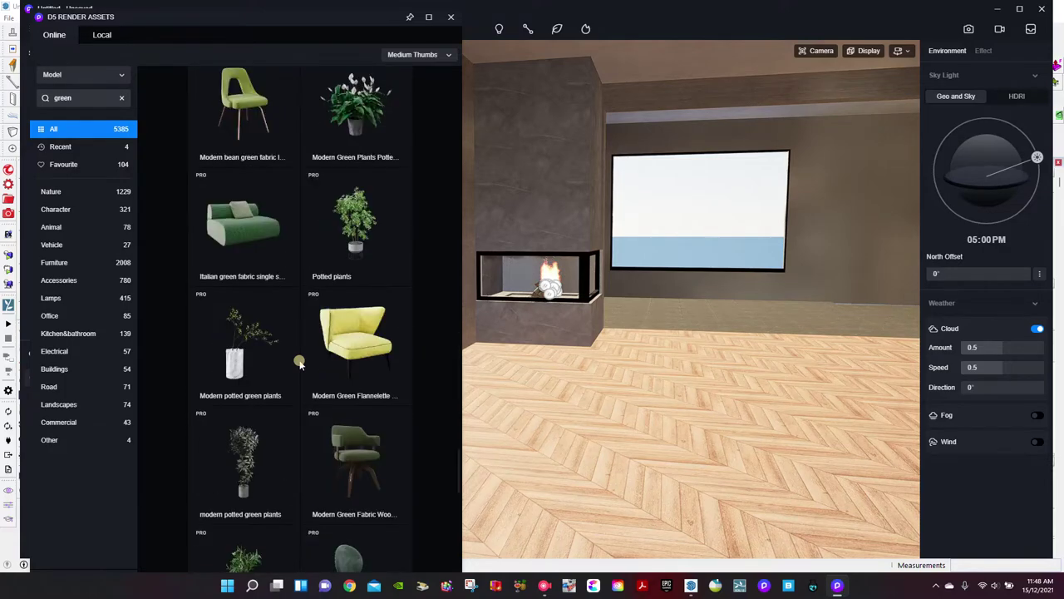
scroll(300, 364, down, 7)
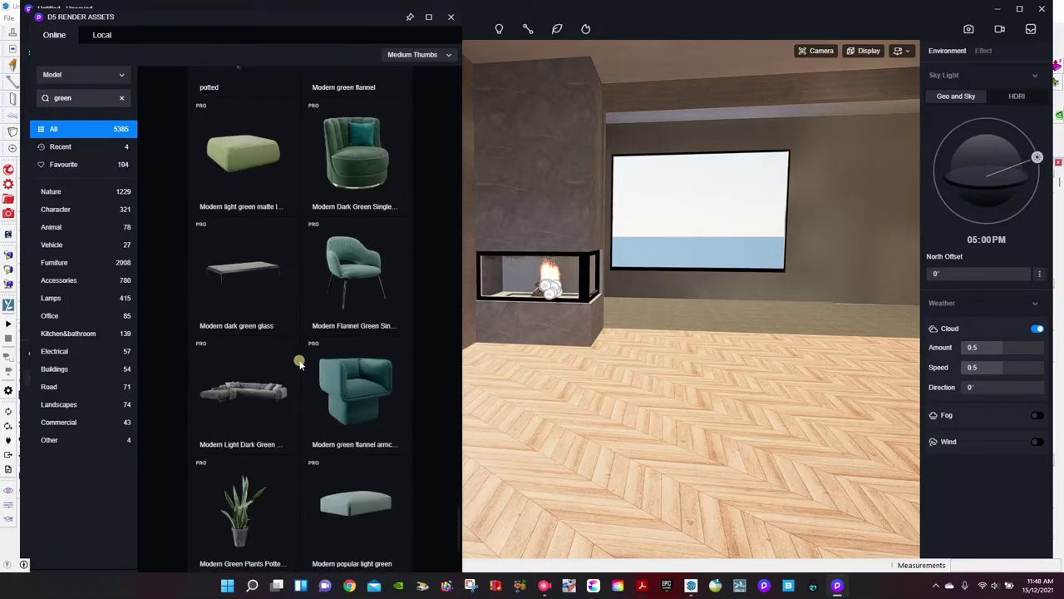
click(259, 384)
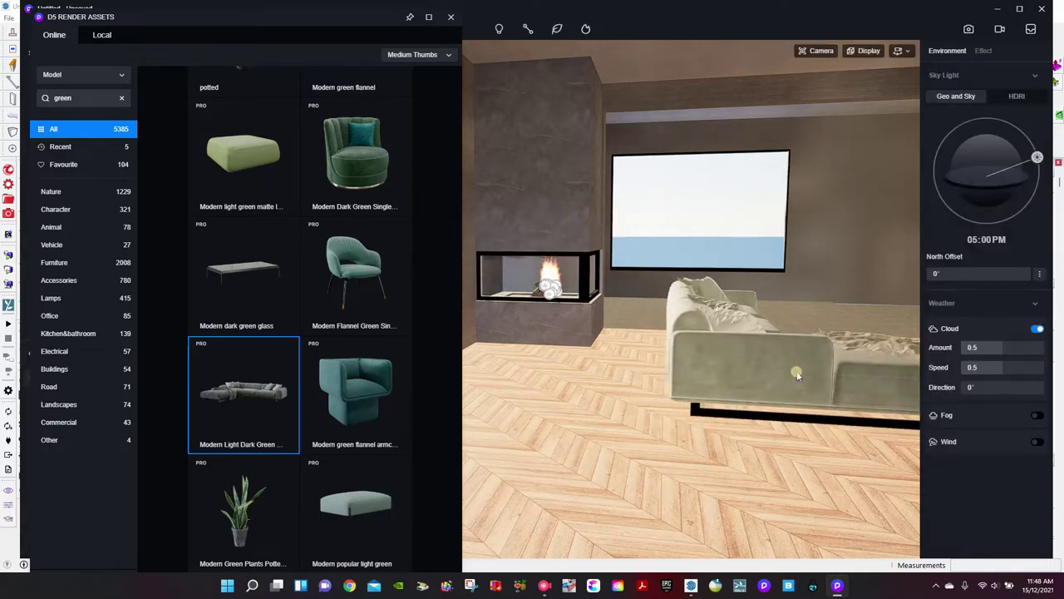
click(764, 386)
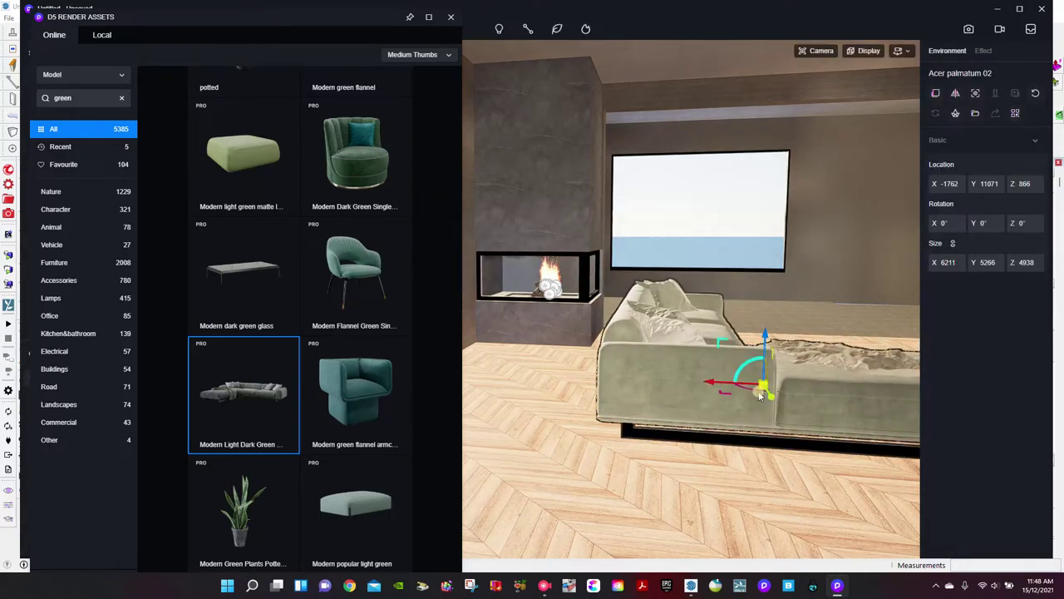
Adjust the green sofa's position to about X 489, Y 3142 and set its Y rotation to 180°
mouse_move(749, 394)
mouse_down()
mouse_move(704, 384)
mouse_move(751, 396)
mouse_up()
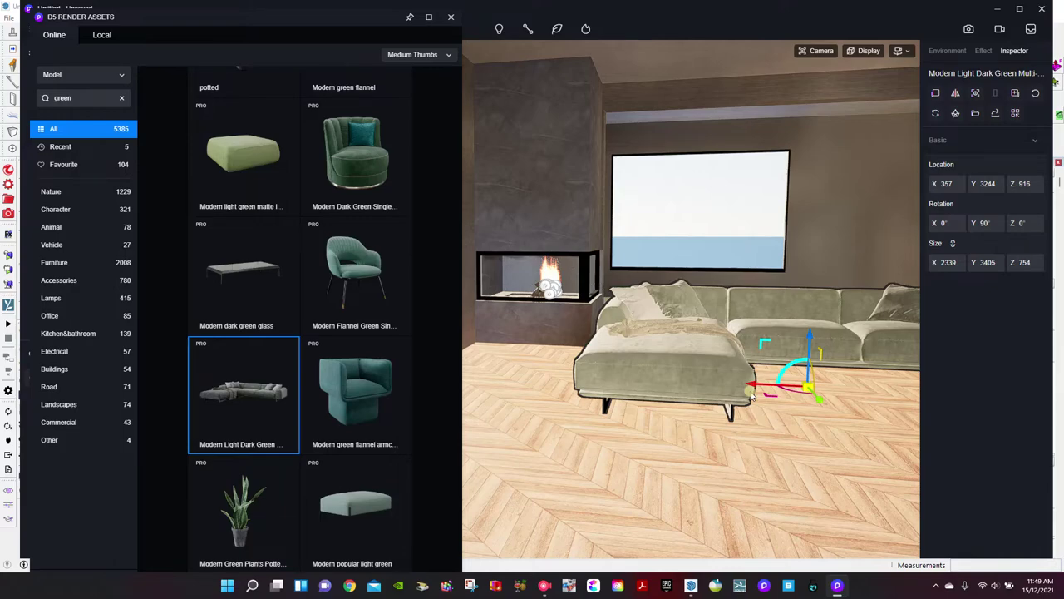
right_drag(752, 396, 620, 426)
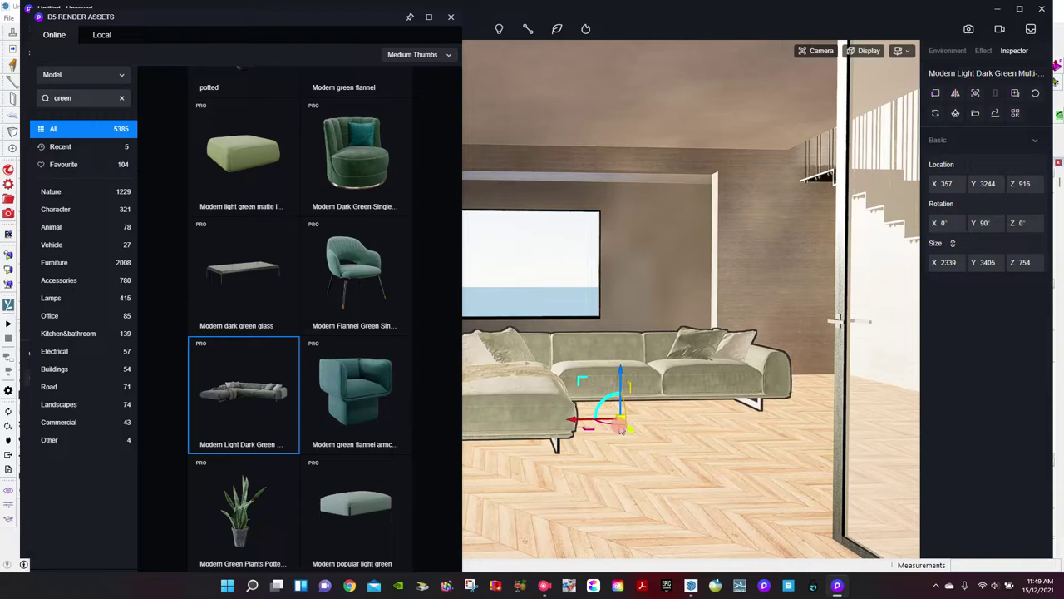
mouse_move(621, 430)
mouse_down()
mouse_move(607, 424)
mouse_move(630, 427)
mouse_up()
mouse_move(973, 223)
mouse_down()
mouse_move(947, 224)
mouse_move(1062, 229)
mouse_move(982, 227)
mouse_up()
click(993, 223)
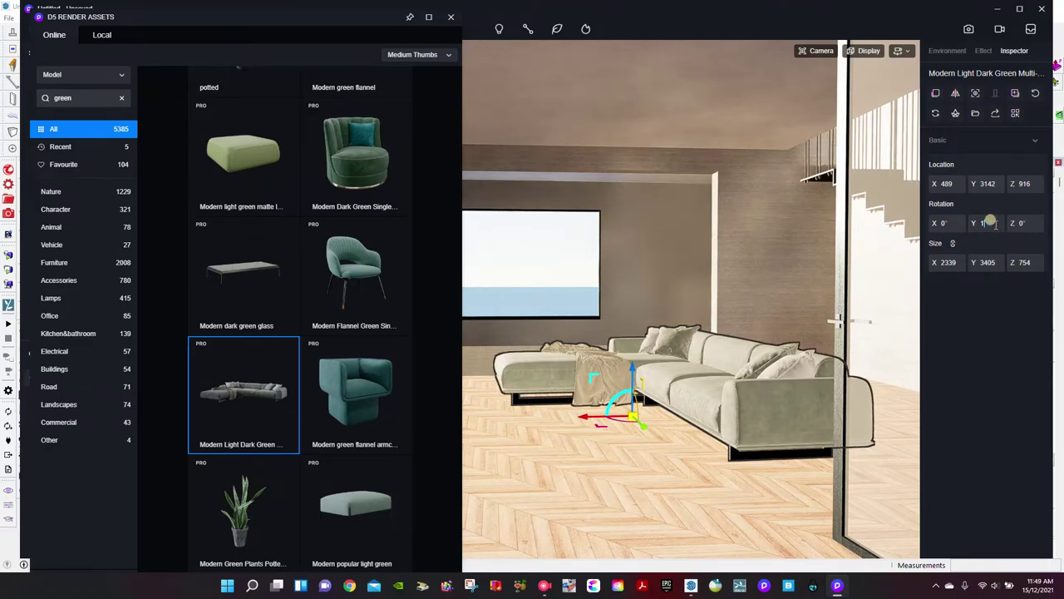
key(Return)
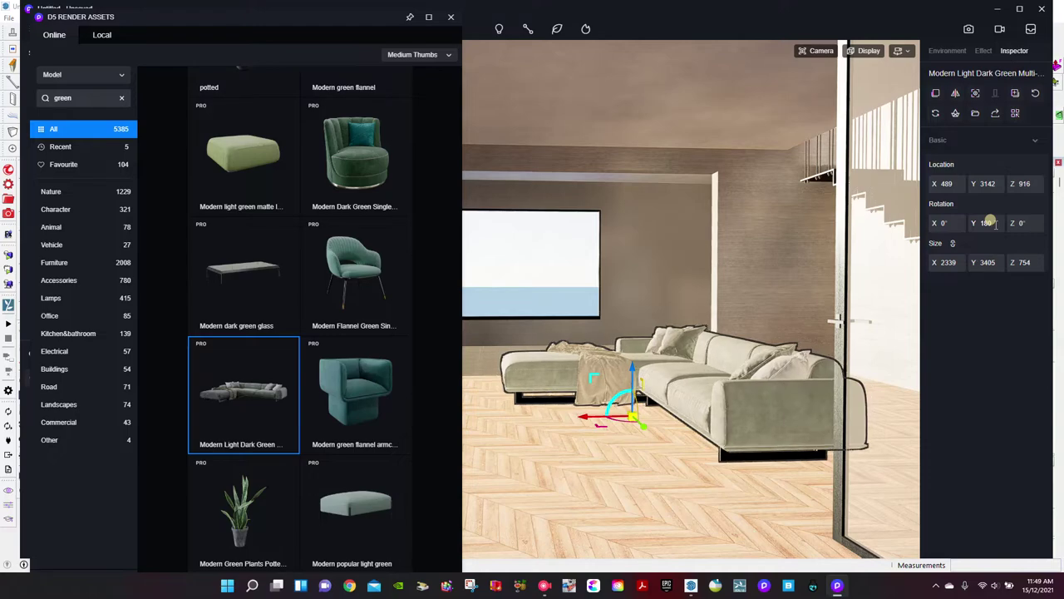
Close the asset library and move the green sofa towards the glass door, to about X 1000, Y 3487
click(452, 18)
click(452, 16)
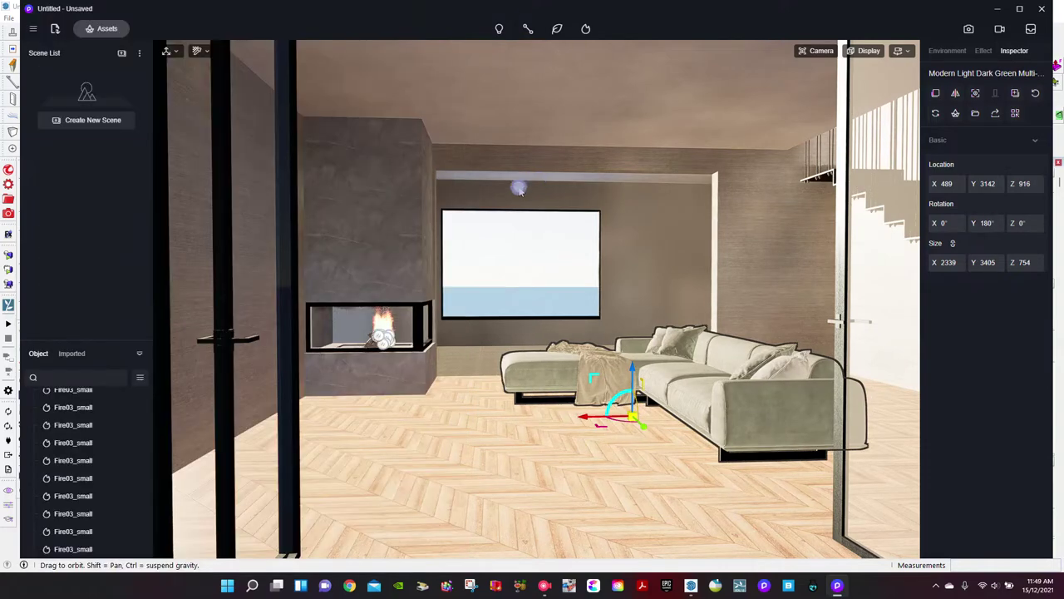
drag(653, 359, 725, 435)
right_drag(669, 428, 220, 107)
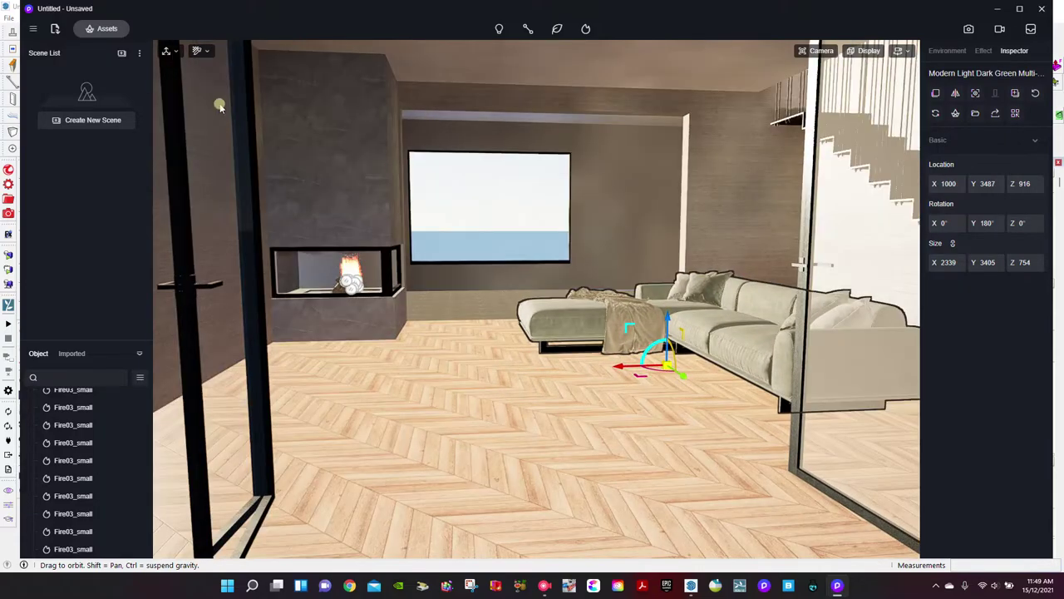
Clear the model search and place the Modern Simple Scribble Line rug from the favourites on the floor in front of the sofa
click(106, 28)
click(119, 97)
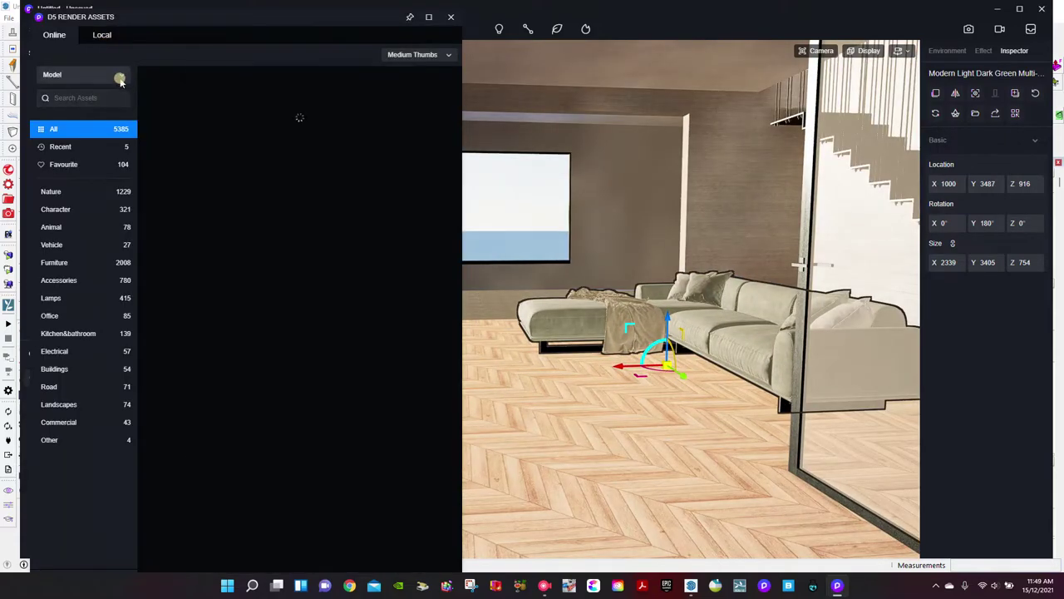
click(67, 163)
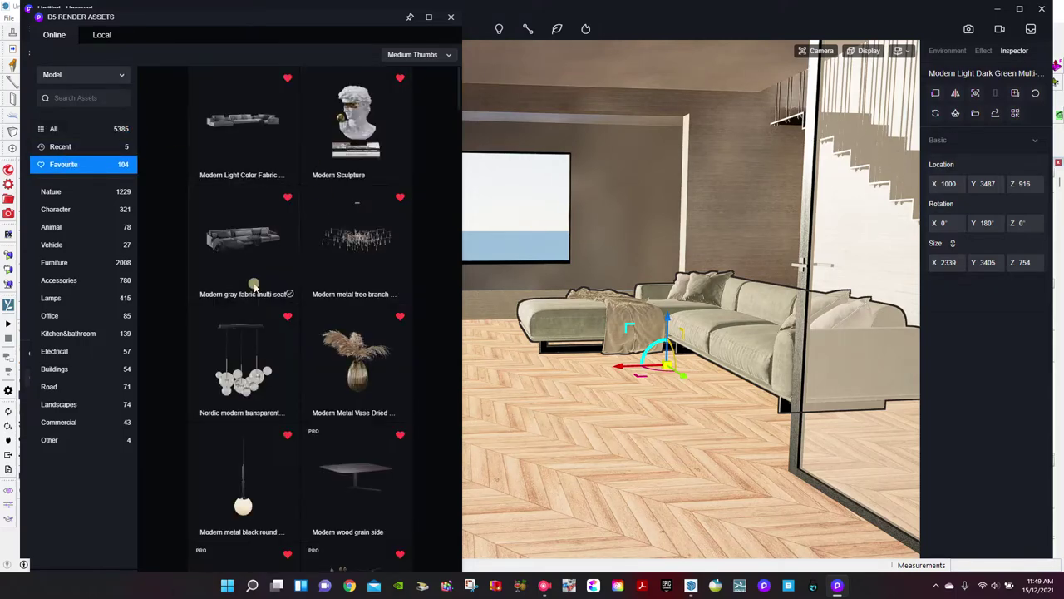
scroll(249, 299, down, 5)
scroll(254, 286, down, 15)
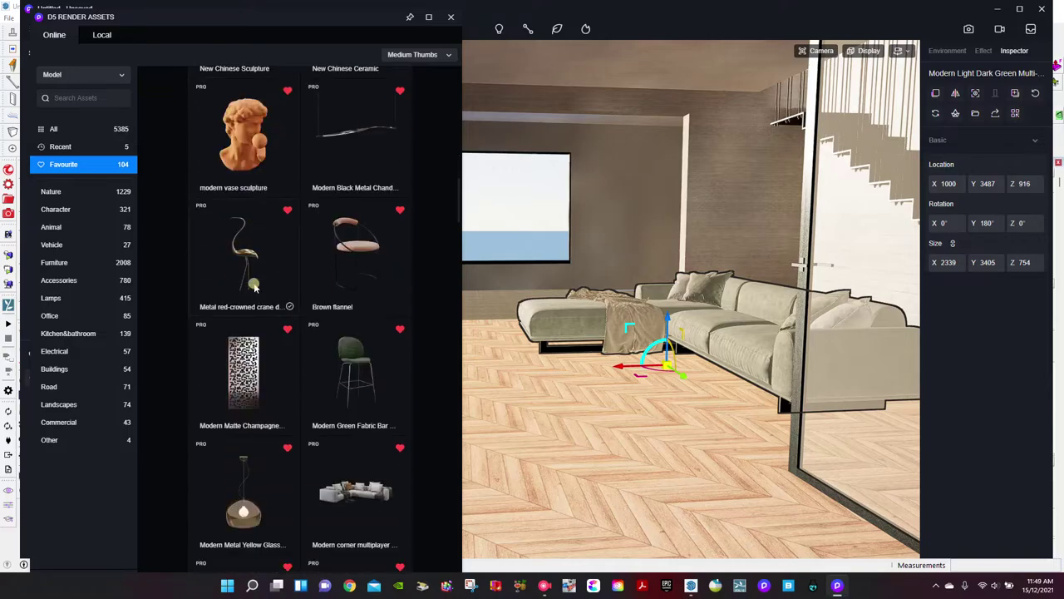
scroll(254, 286, down, 12)
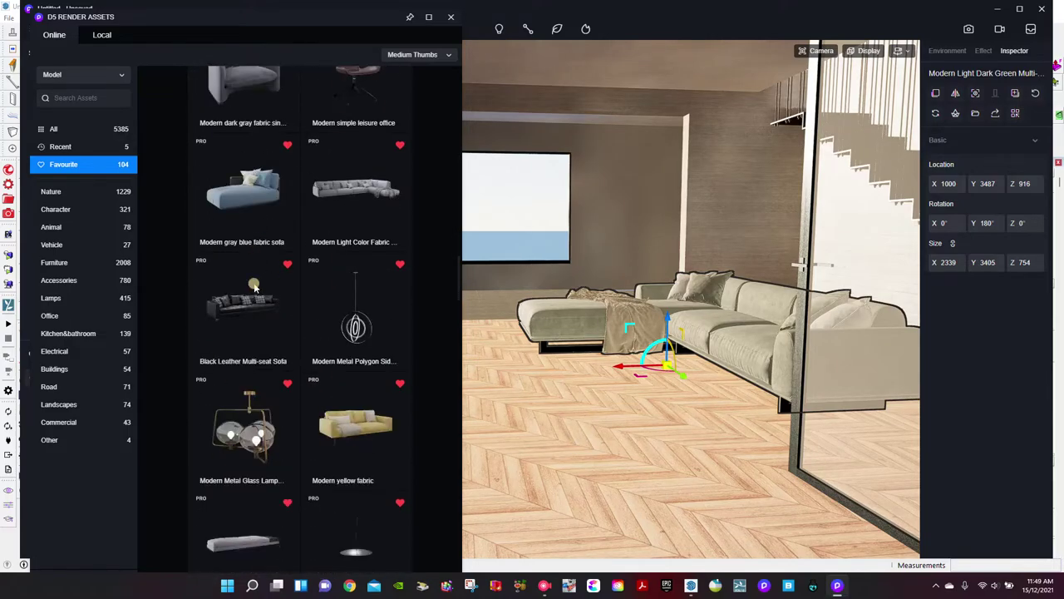
click(349, 326)
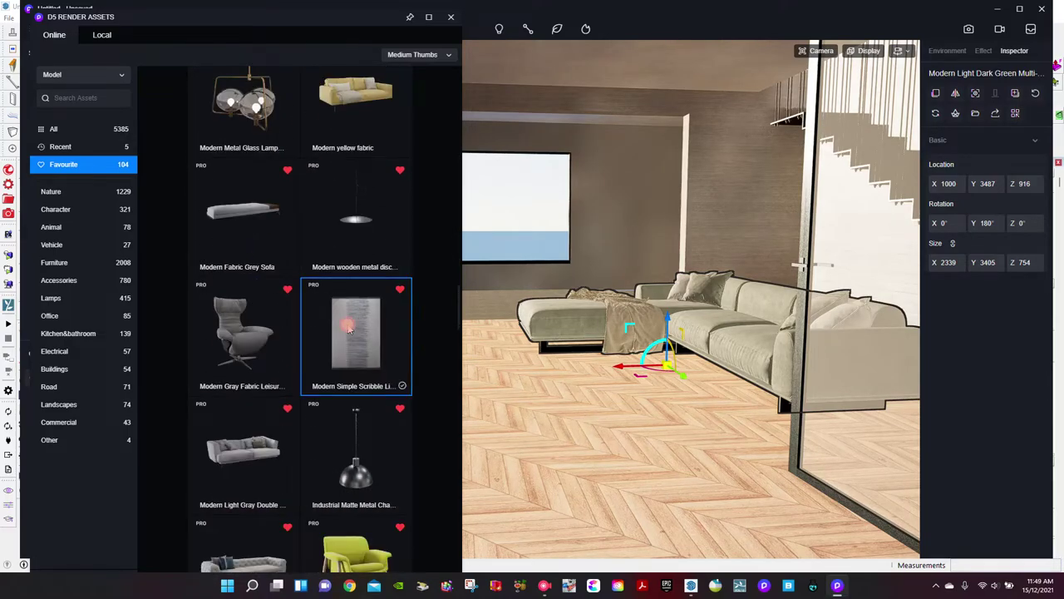
click(653, 405)
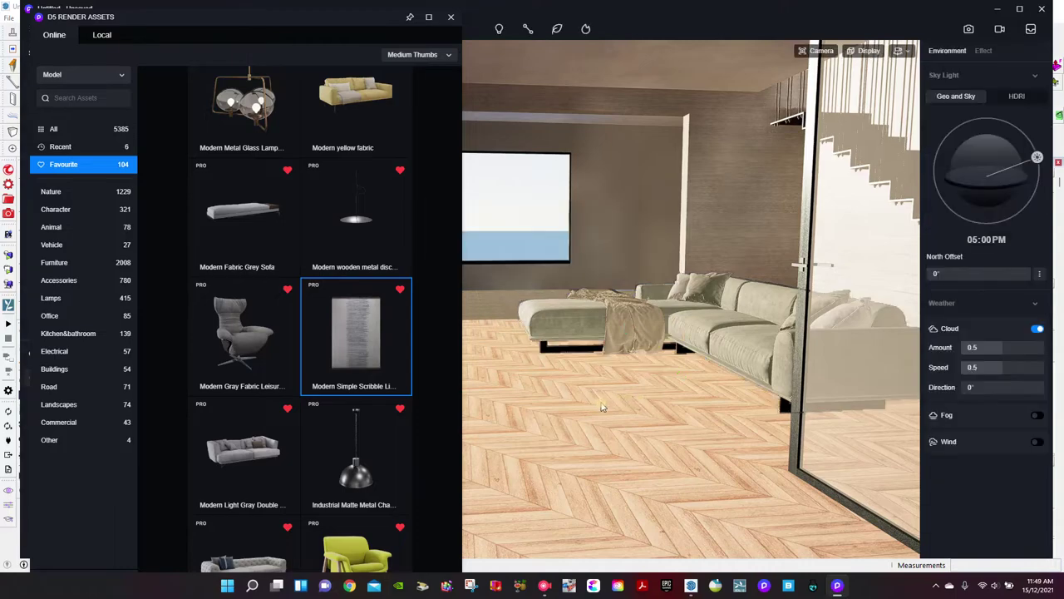
click(622, 399)
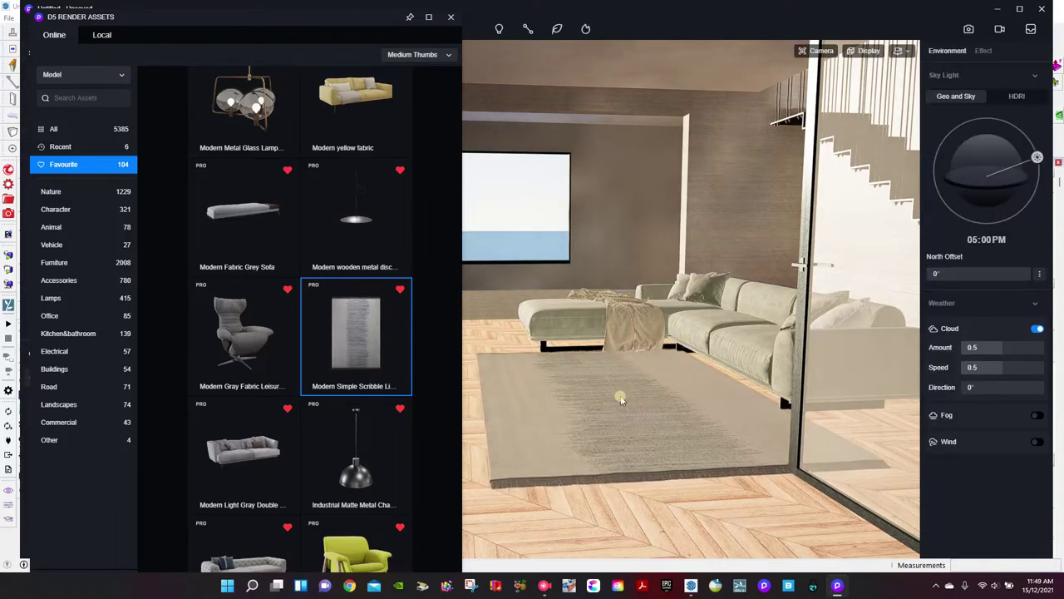
drag(622, 399, 607, 403)
click(606, 401)
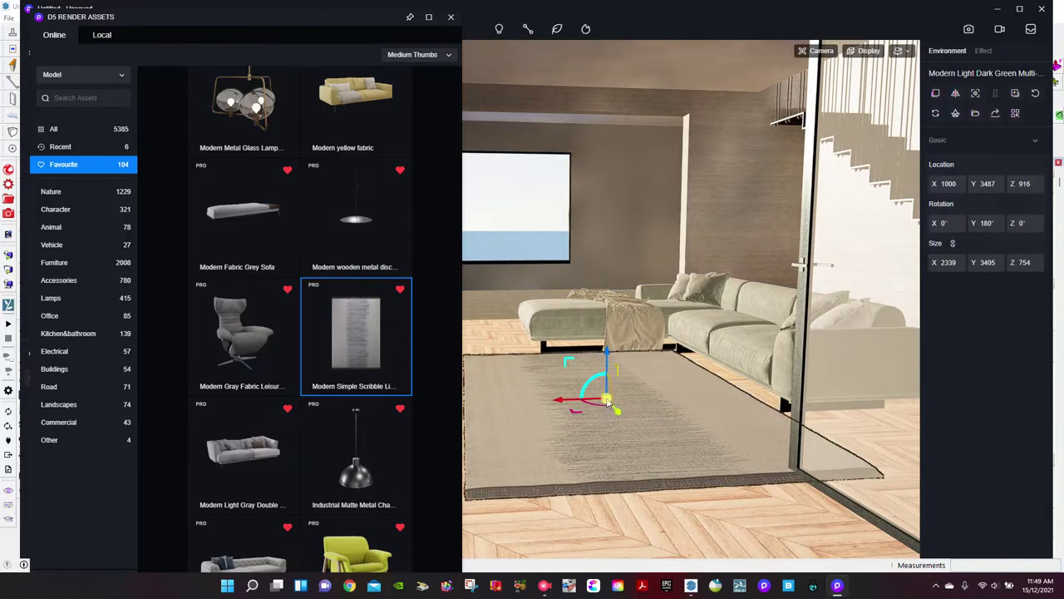
right_drag(582, 403, 567, 406)
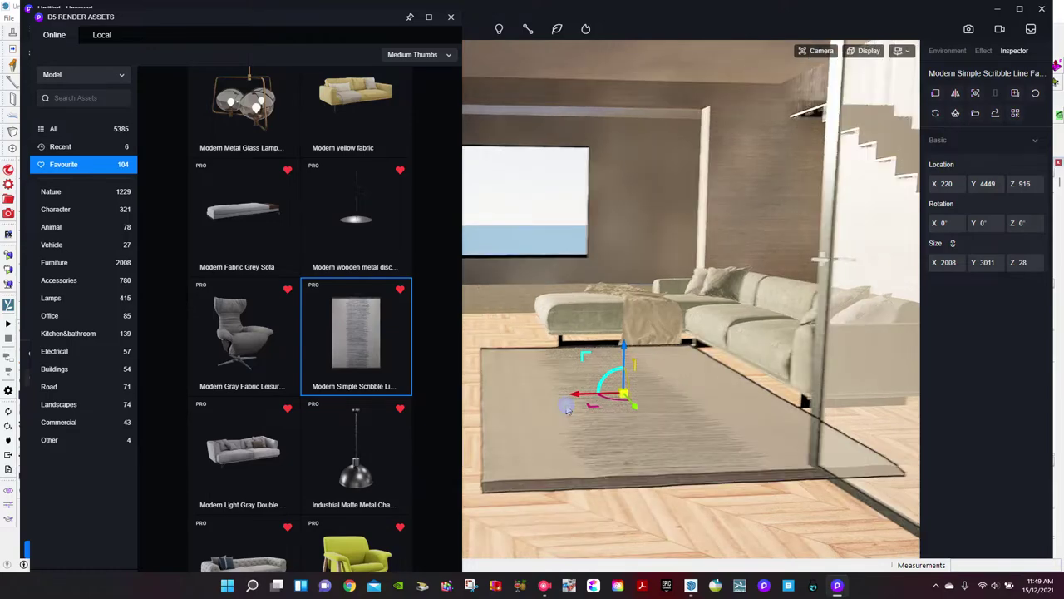
Show the Table category under Furniture and scale the rug down proportionally to about 1671 × 2506 × 24
click(56, 262)
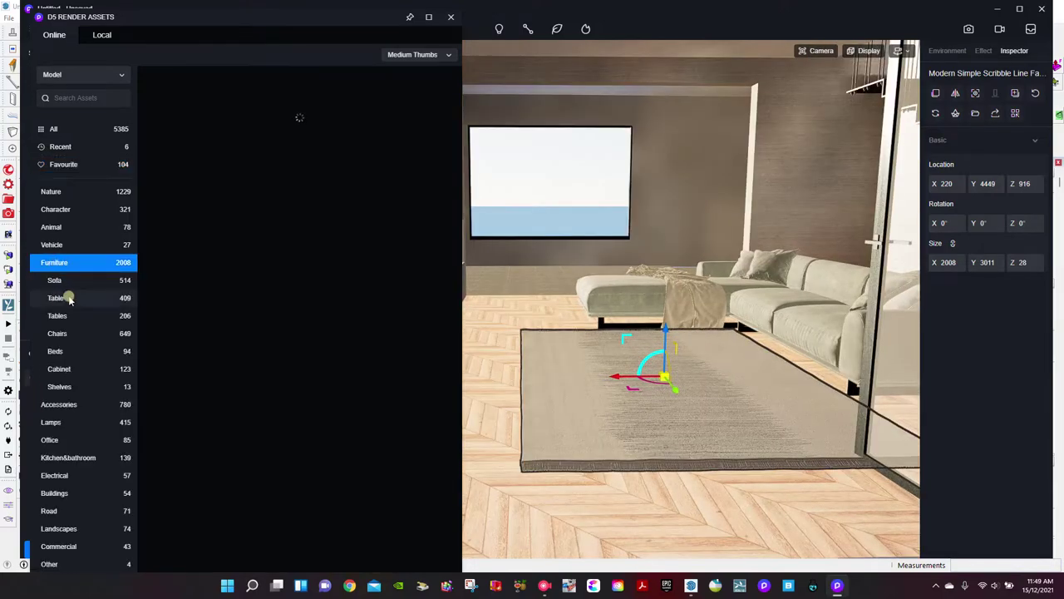
click(79, 290)
click(301, 272)
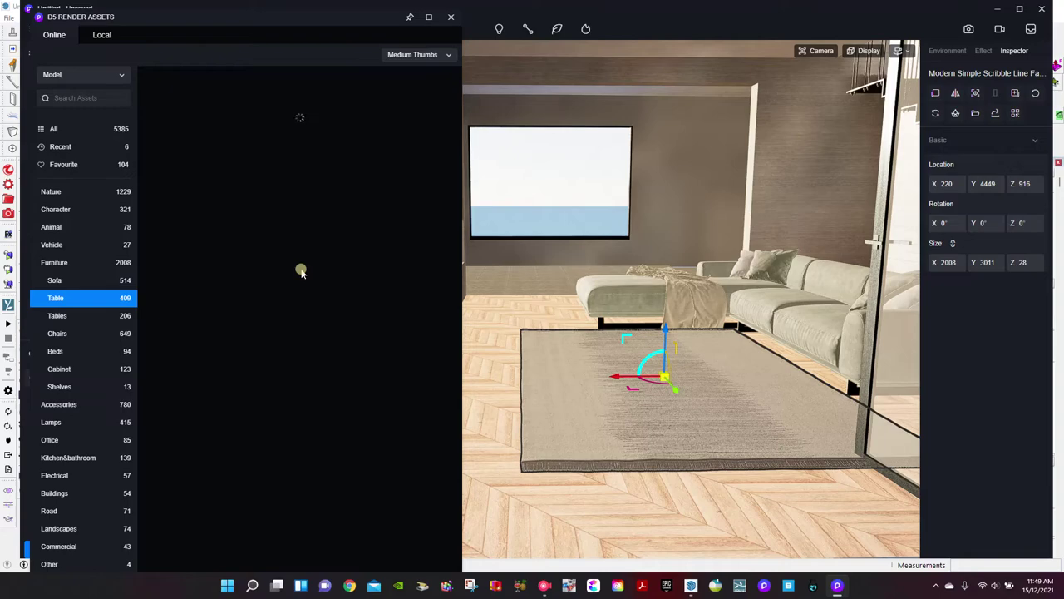
click(684, 394)
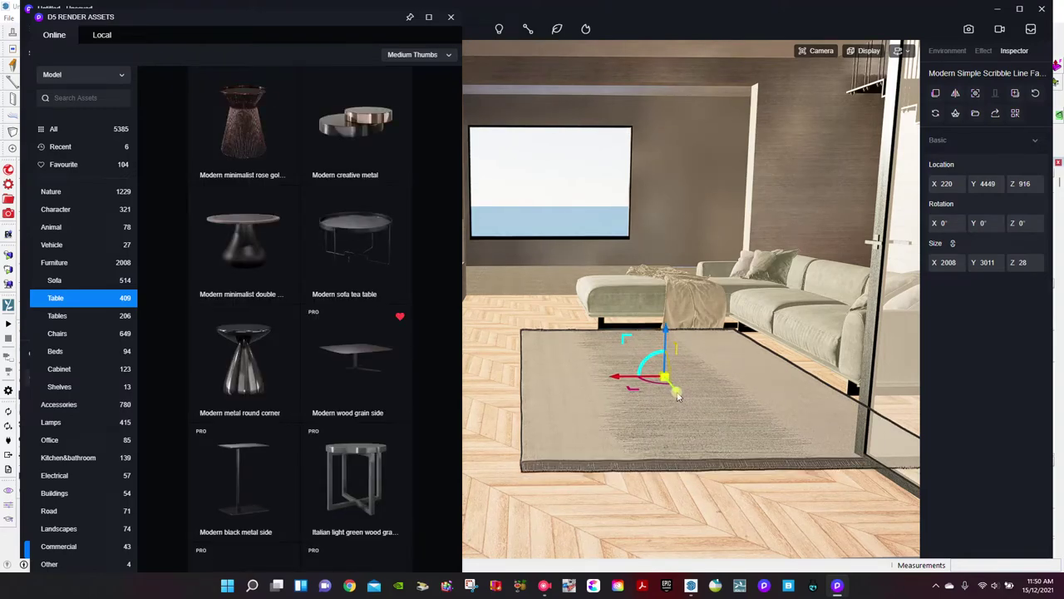
drag(677, 397, 580, 277)
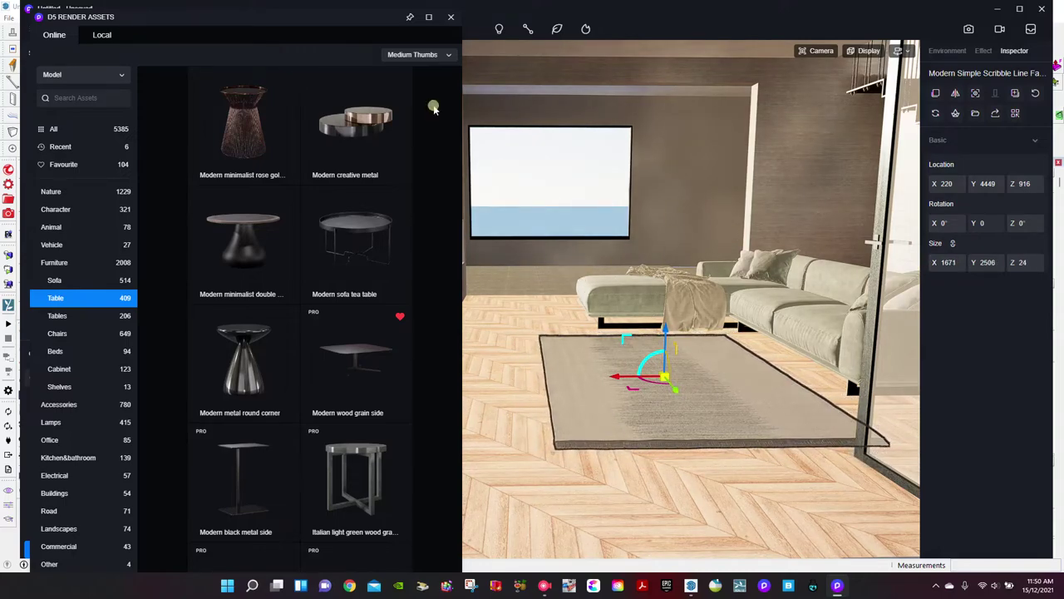
Find the Modern black and white marble coffee table in the Table category and place it on the rug
scroll(285, 249, down, 5)
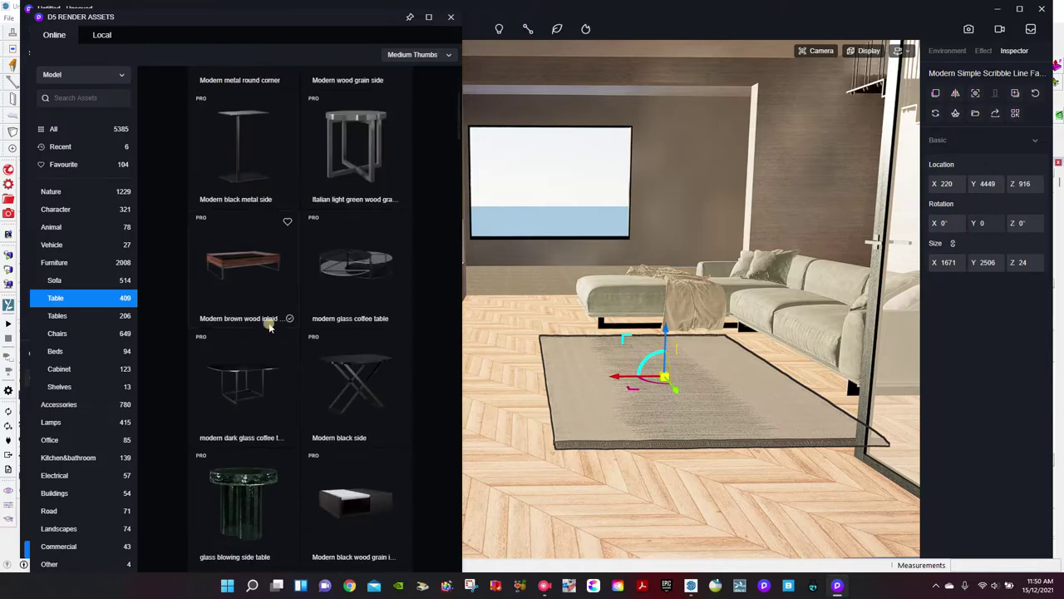
scroll(274, 316, down, 4)
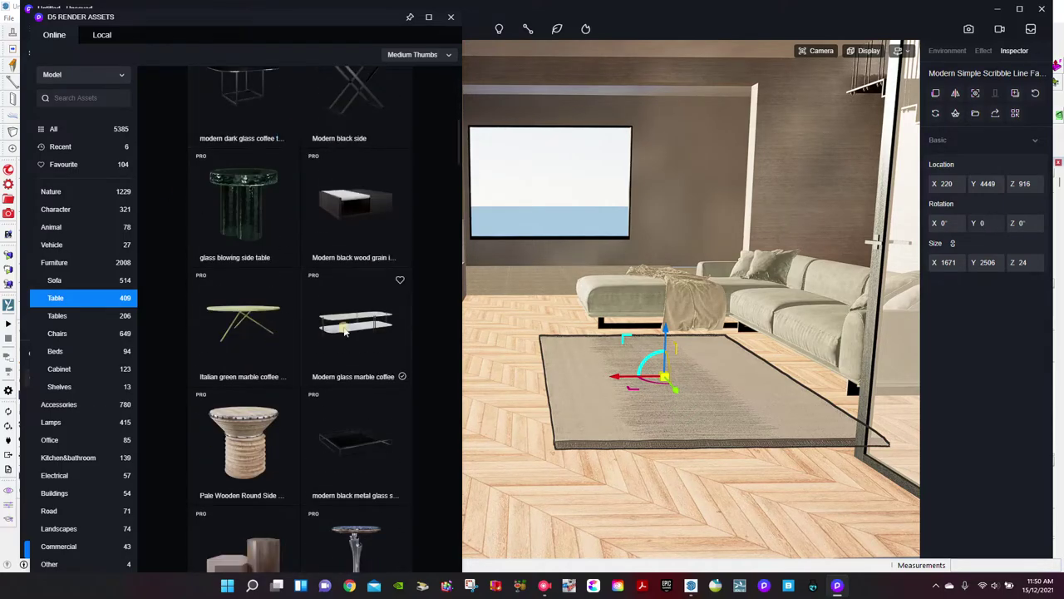
scroll(345, 330, down, 3)
scroll(345, 330, down, 4)
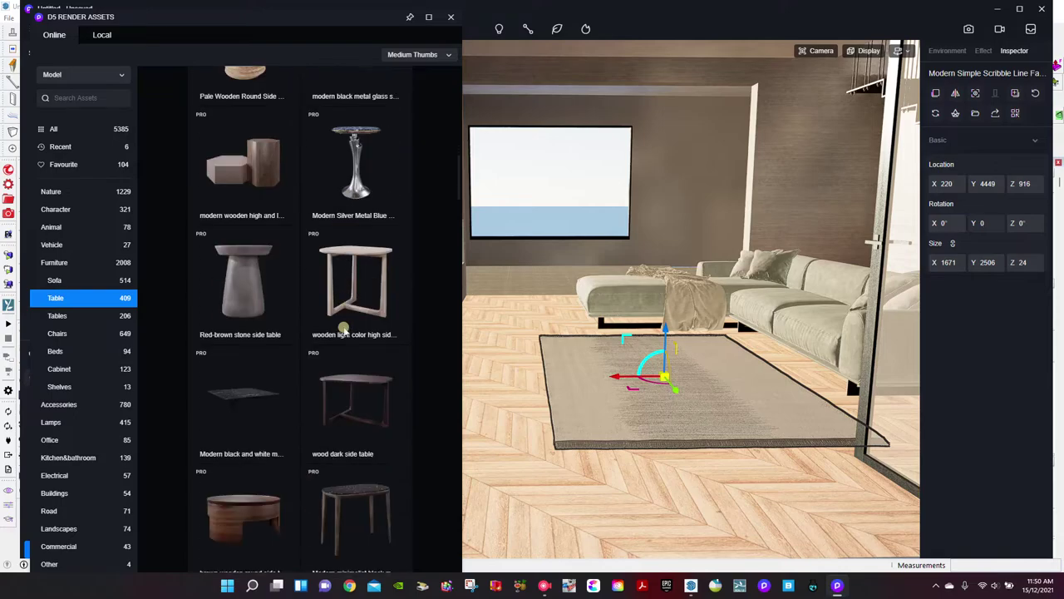
drag(248, 330, 688, 384)
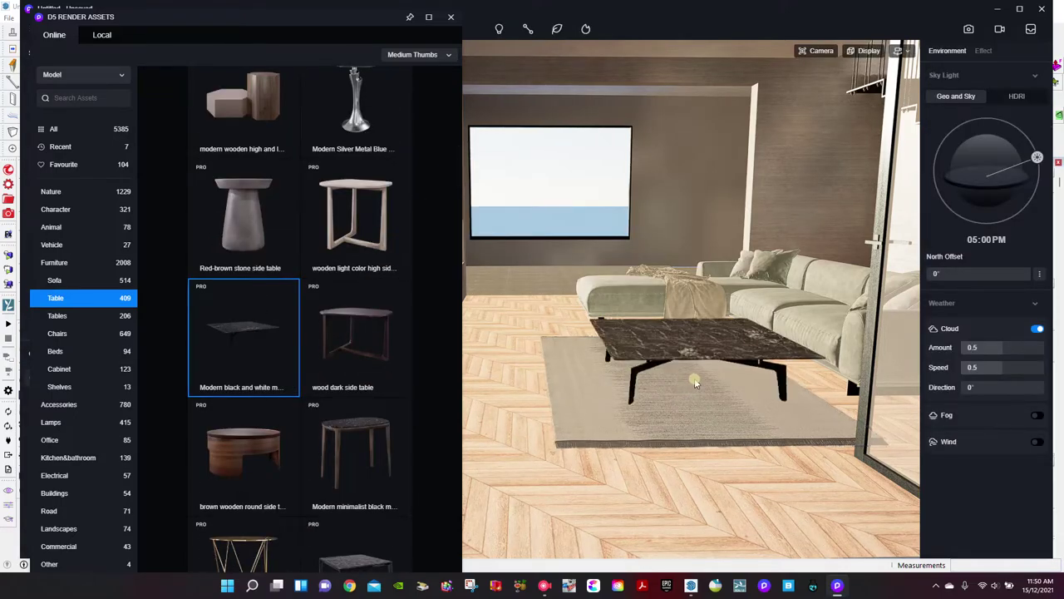
click(686, 388)
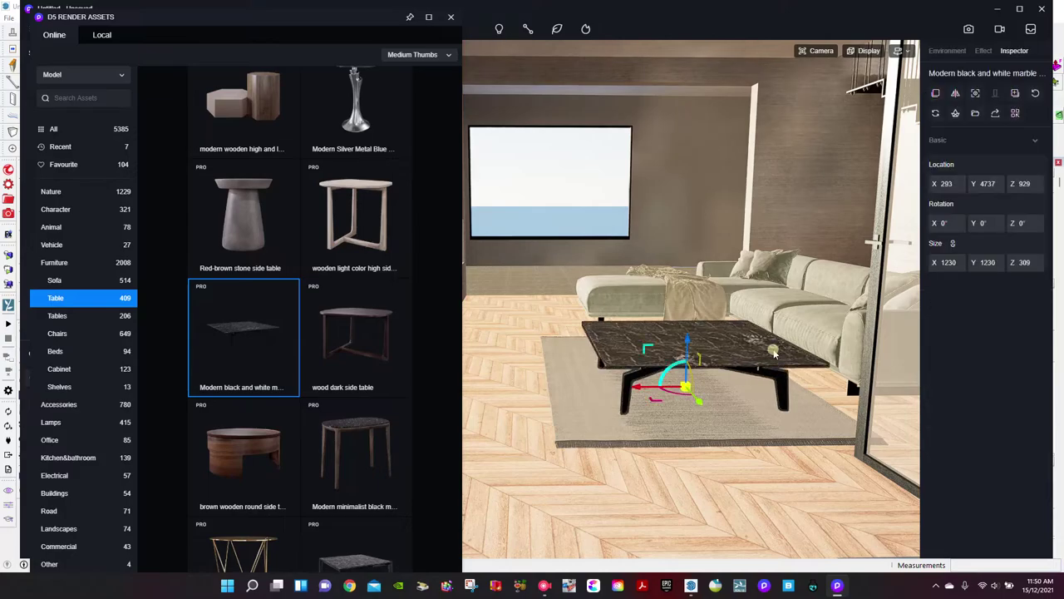
Unlink the coffee table's size proportions and set its height to about 302
click(953, 243)
drag(1026, 263, 990, 262)
right_drag(689, 312, 696, 290)
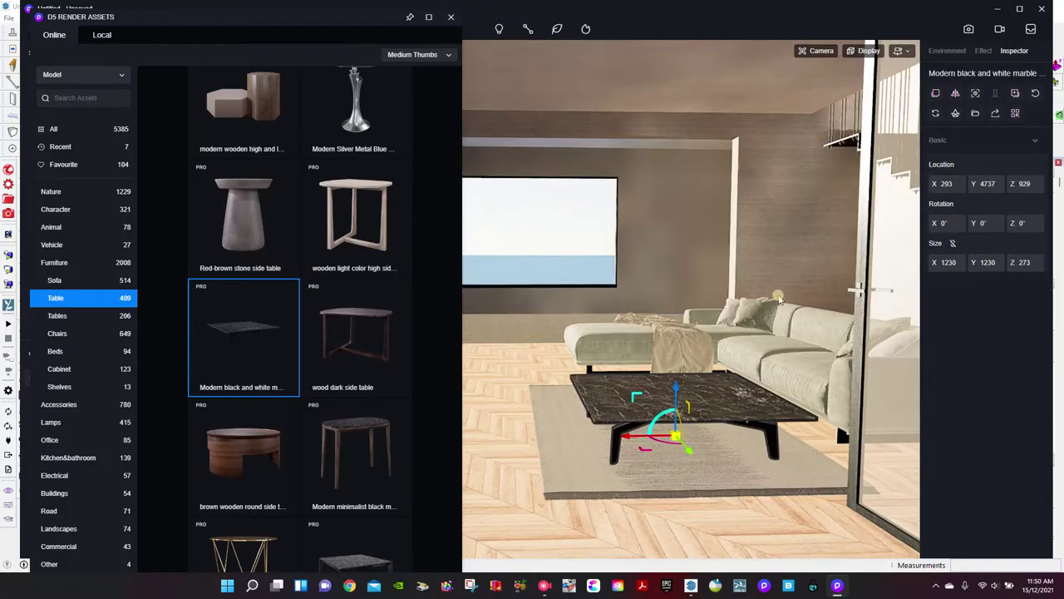
drag(1017, 262, 1050, 265)
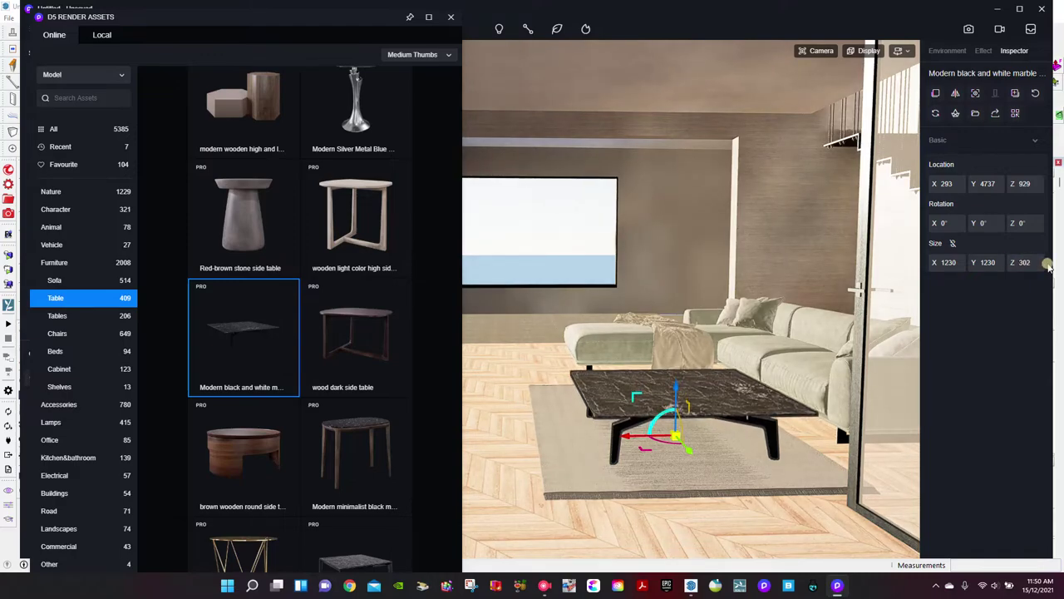
Relink the coffee table's proportions, scale it to about 1202 × 1202 × 295, and move it along X to about 195
click(953, 245)
drag(941, 263, 925, 264)
click(625, 434)
drag(625, 434, 609, 435)
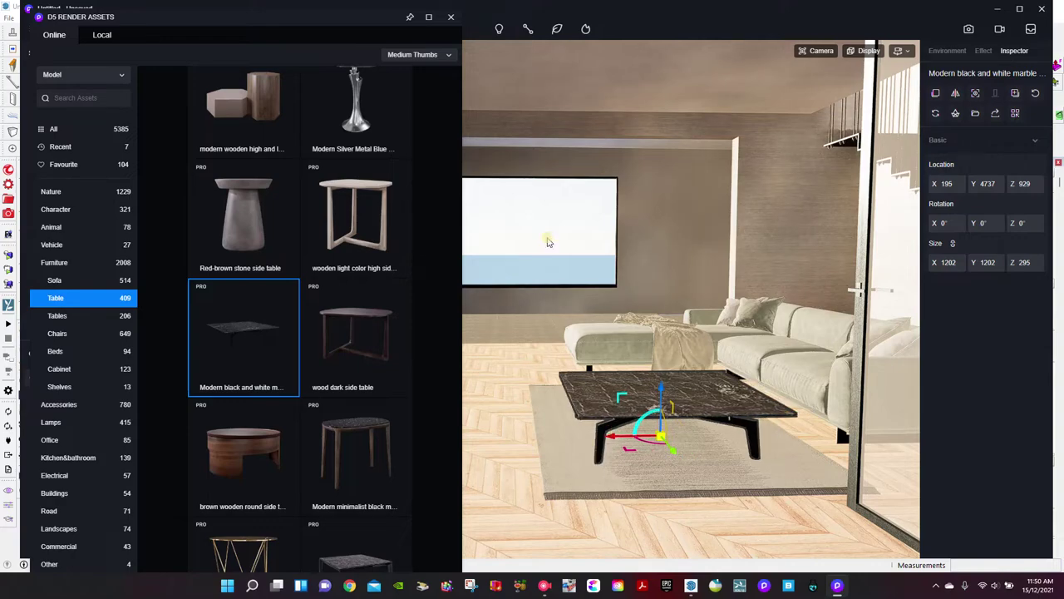
Find the Modern Gray Fabric Leisure chair in the favourites, place it on the floor beside the rug and turn it to about 32°
right_drag(547, 241, 523, 263)
right_drag(707, 336, 622, 349)
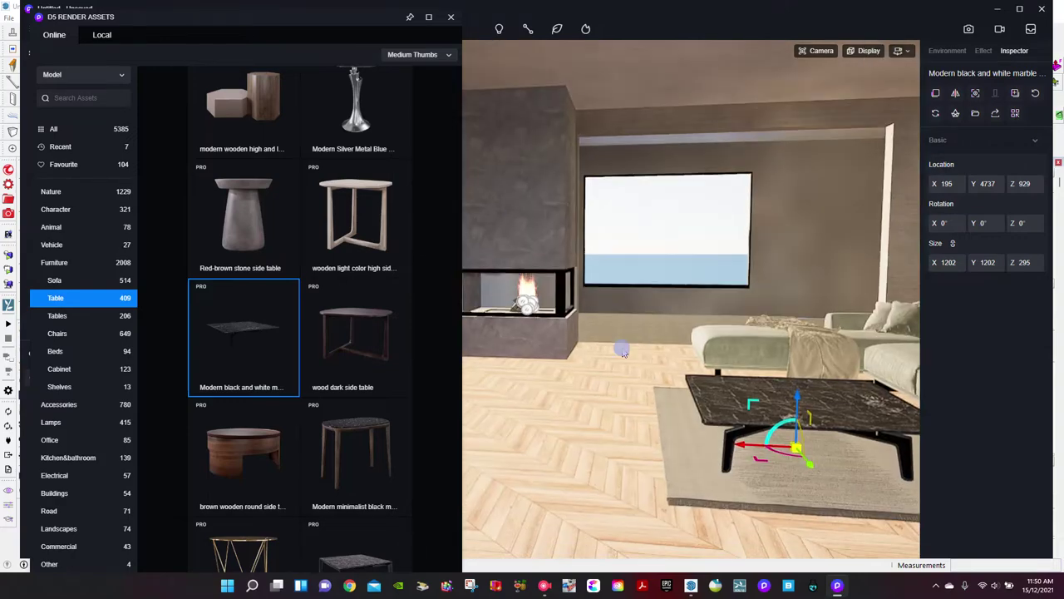
click(74, 162)
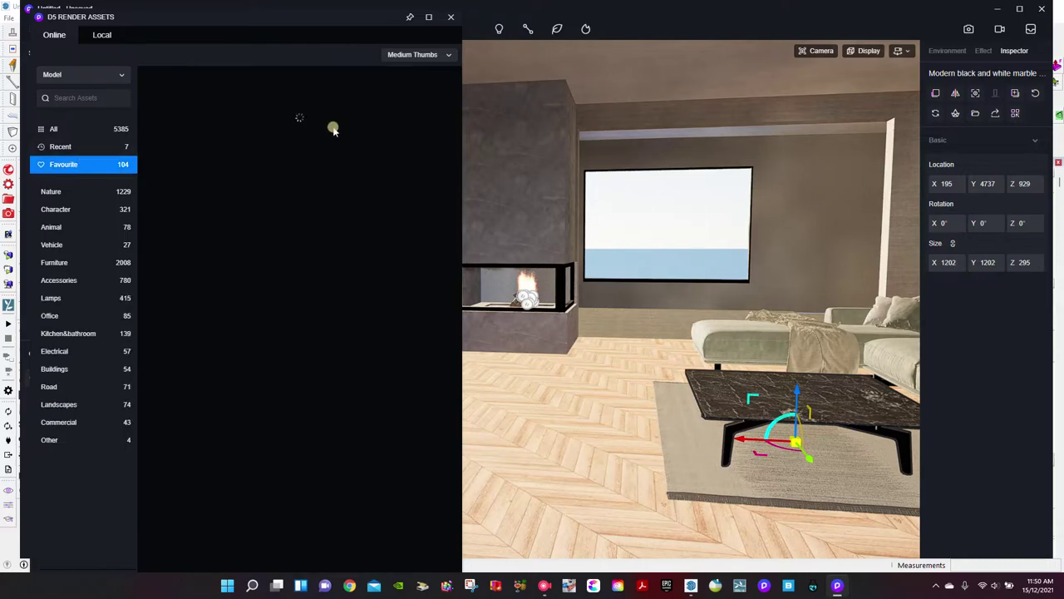
right_drag(650, 325, 609, 313)
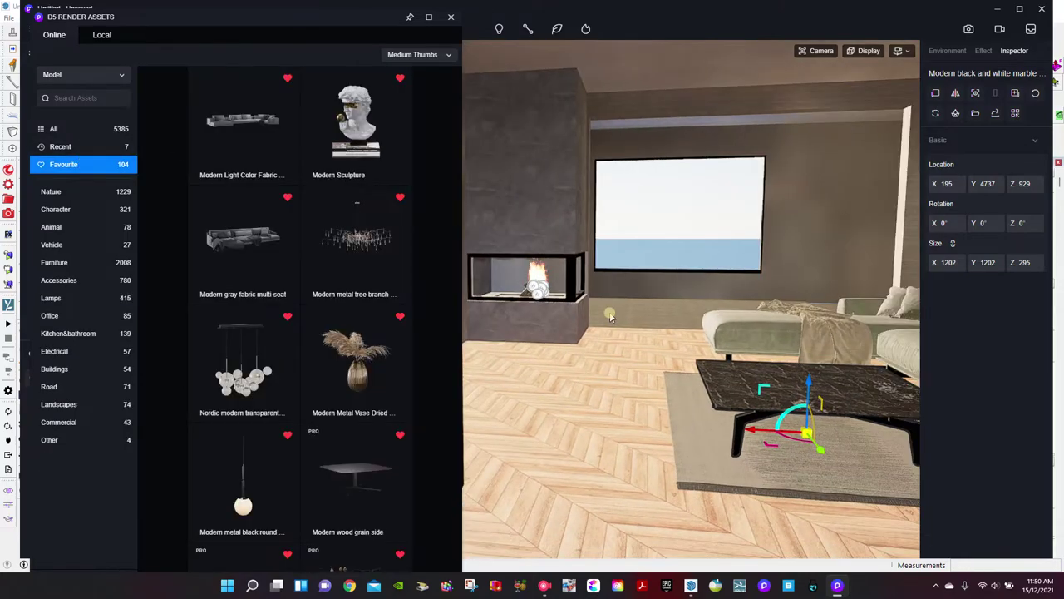
scroll(283, 336, down, 3)
scroll(329, 359, down, 4)
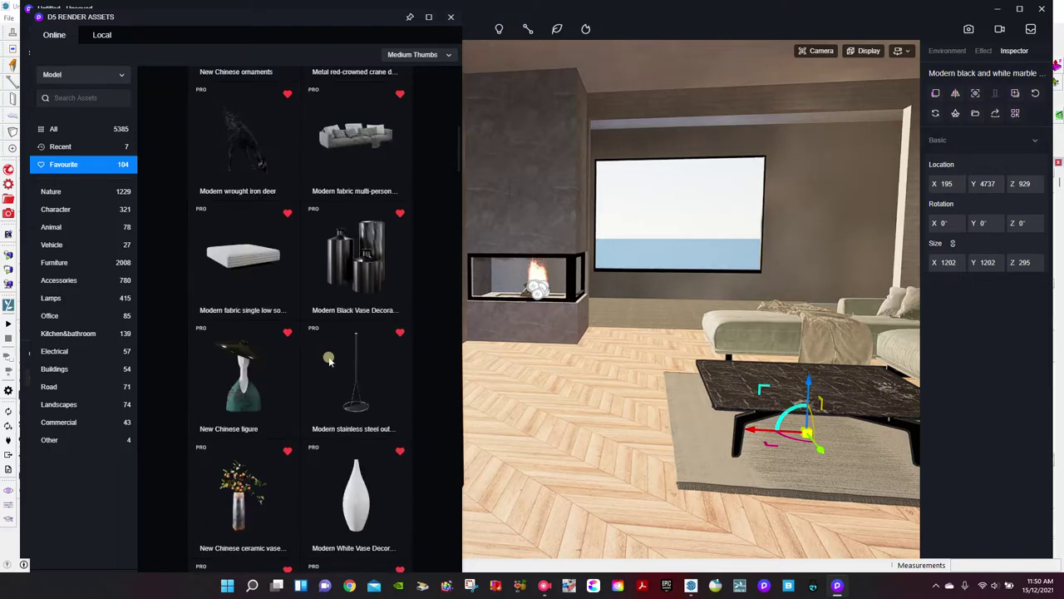
scroll(329, 359, down, 4)
scroll(329, 360, down, 1)
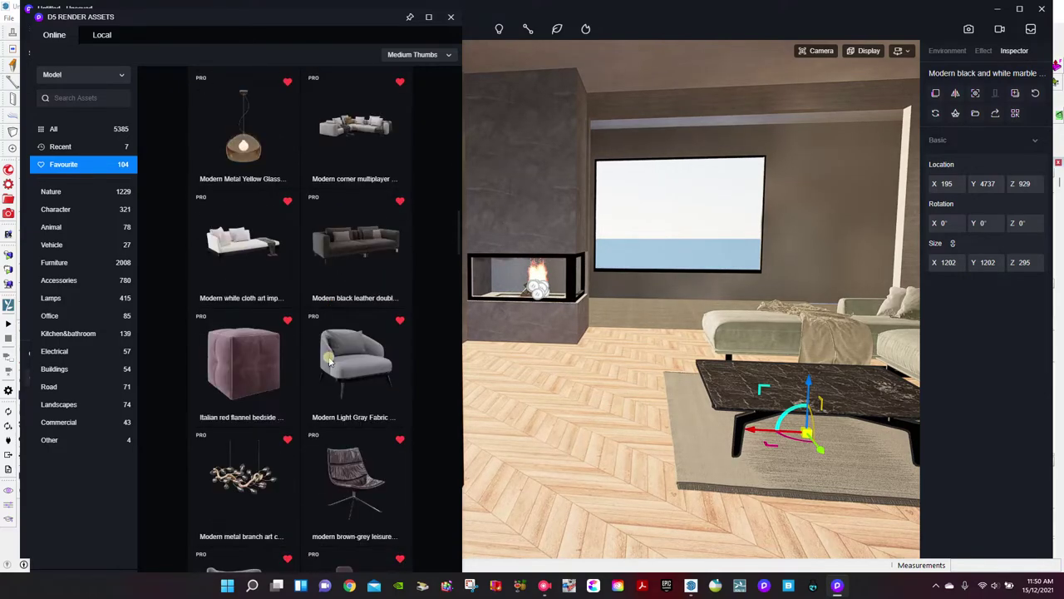
scroll(330, 359, down, 4)
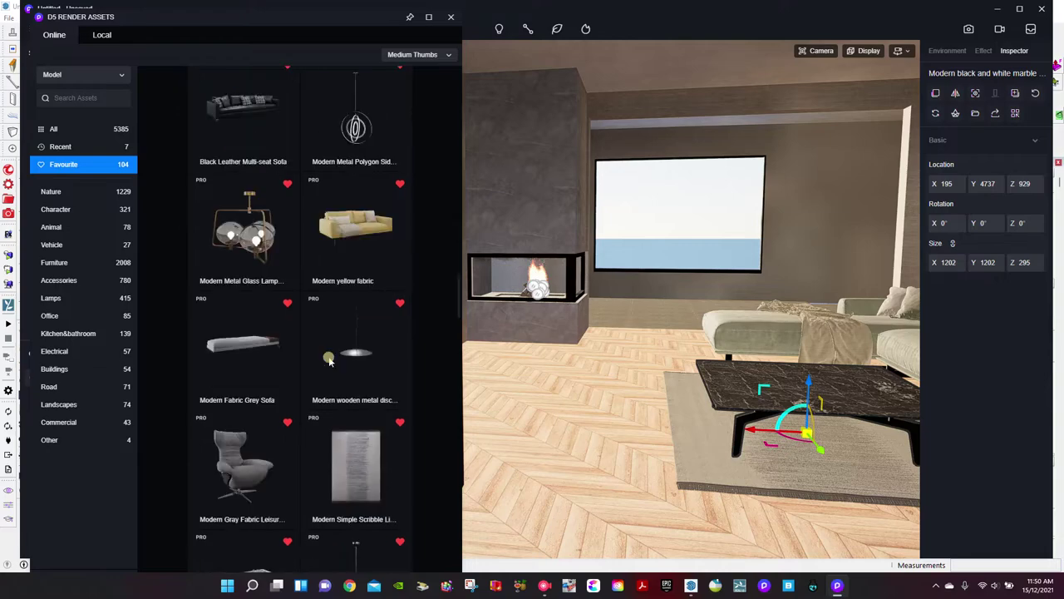
scroll(329, 359, down, 1)
click(241, 337)
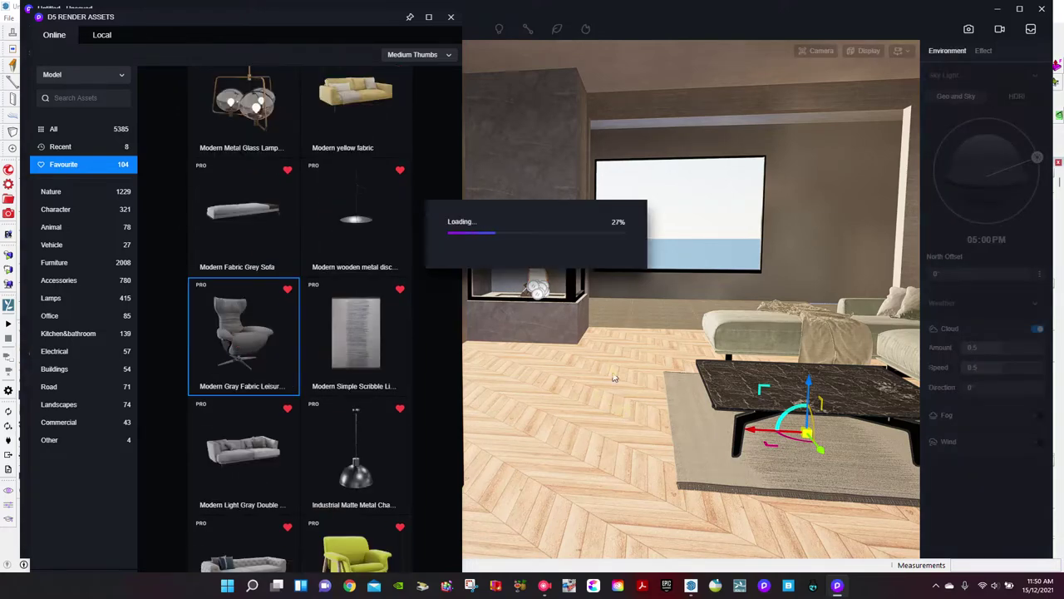
click(612, 424)
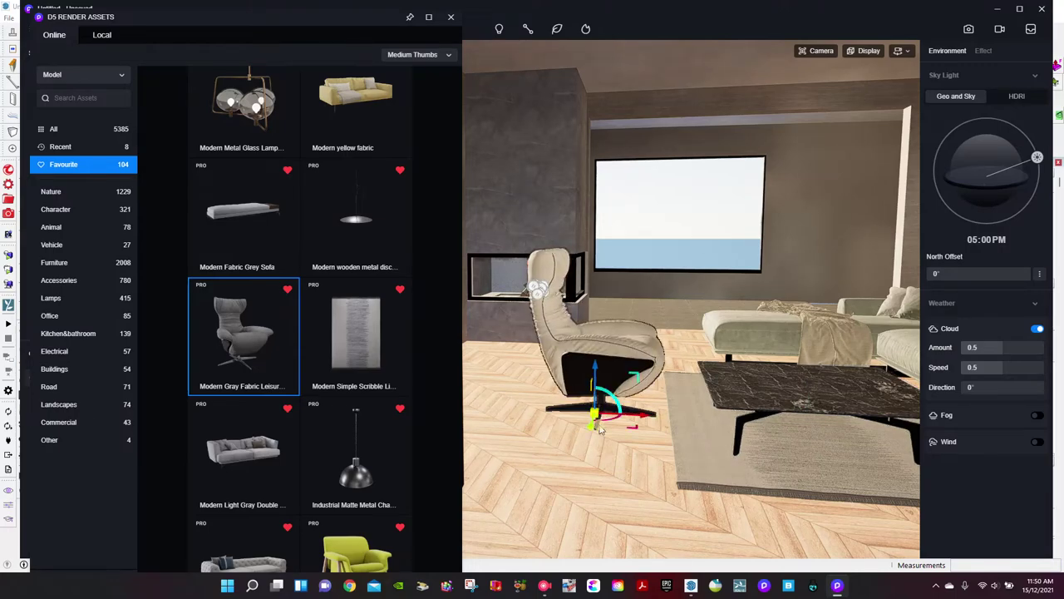
drag(612, 425, 536, 467)
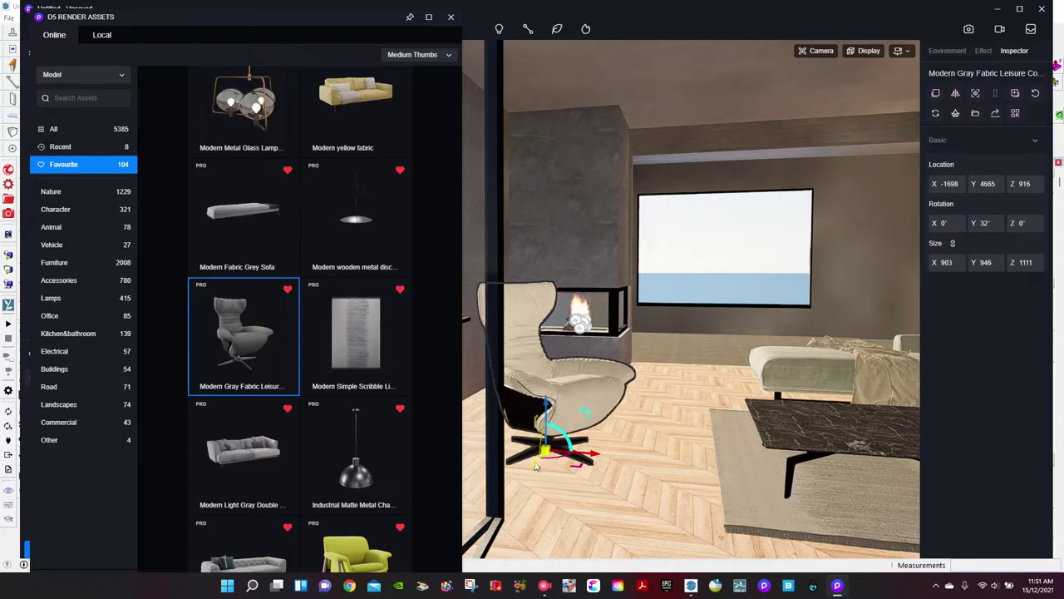
Place the New Chinese Ceramic vase from the favourites on the coffee table and scale it proportionally to about 566 × 373 × 757
right_drag(536, 466, 631, 466)
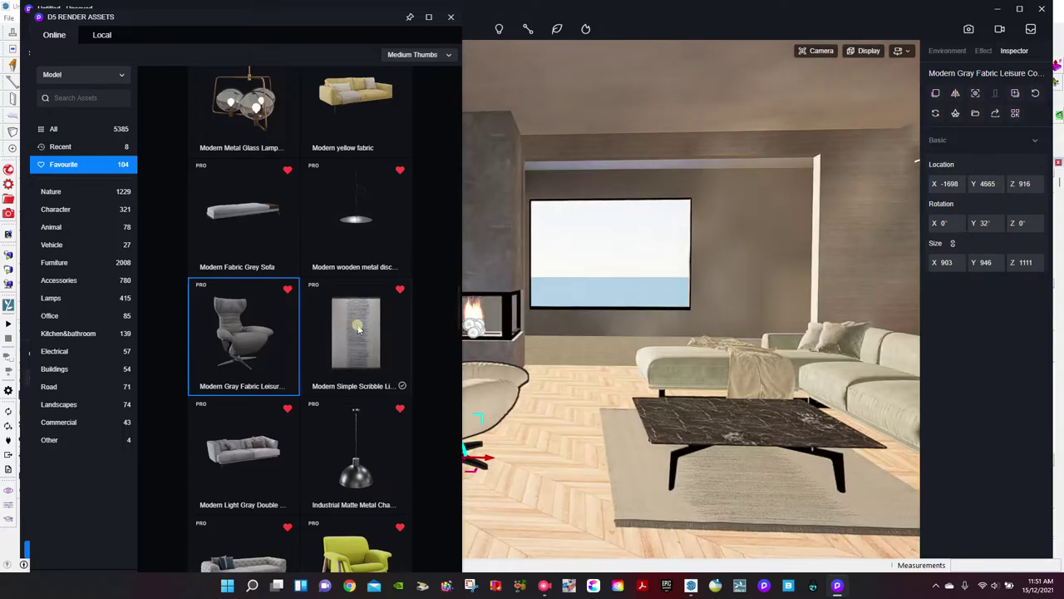
scroll(342, 359, up, 1)
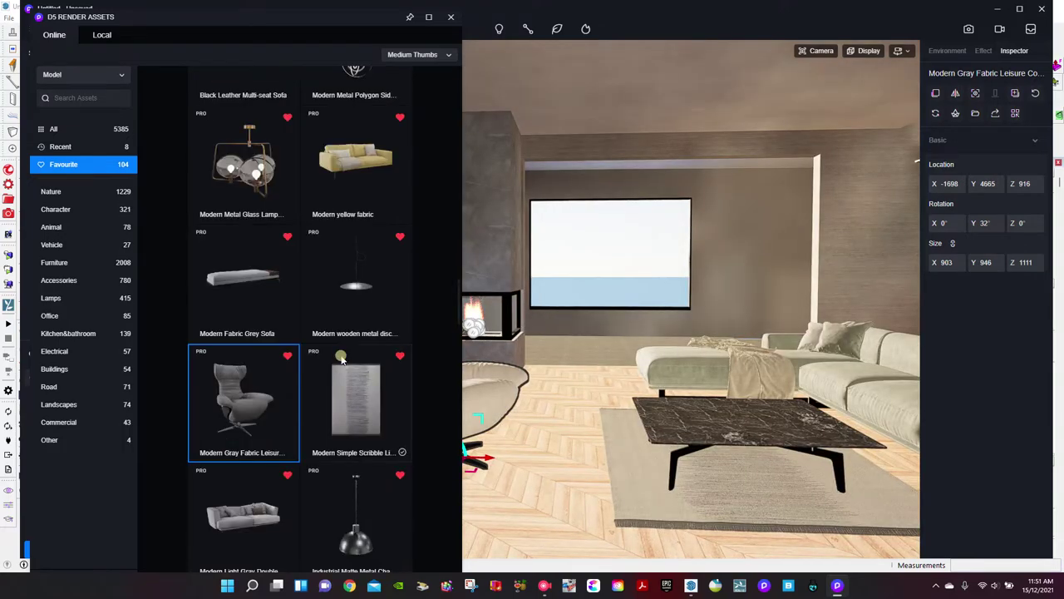
scroll(341, 357, up, 2)
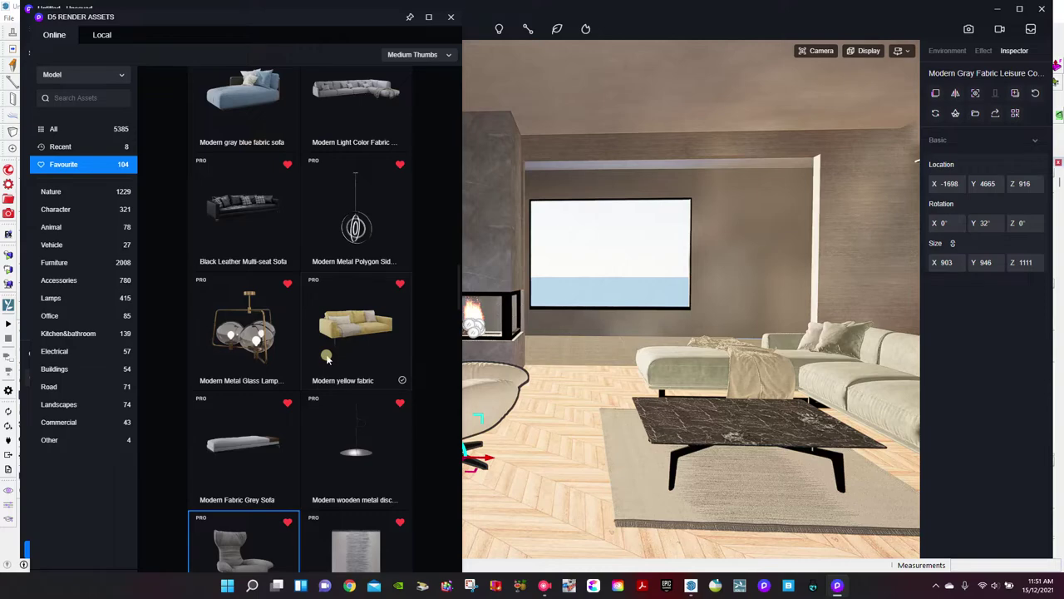
scroll(326, 357, up, 3)
scroll(327, 357, up, 4)
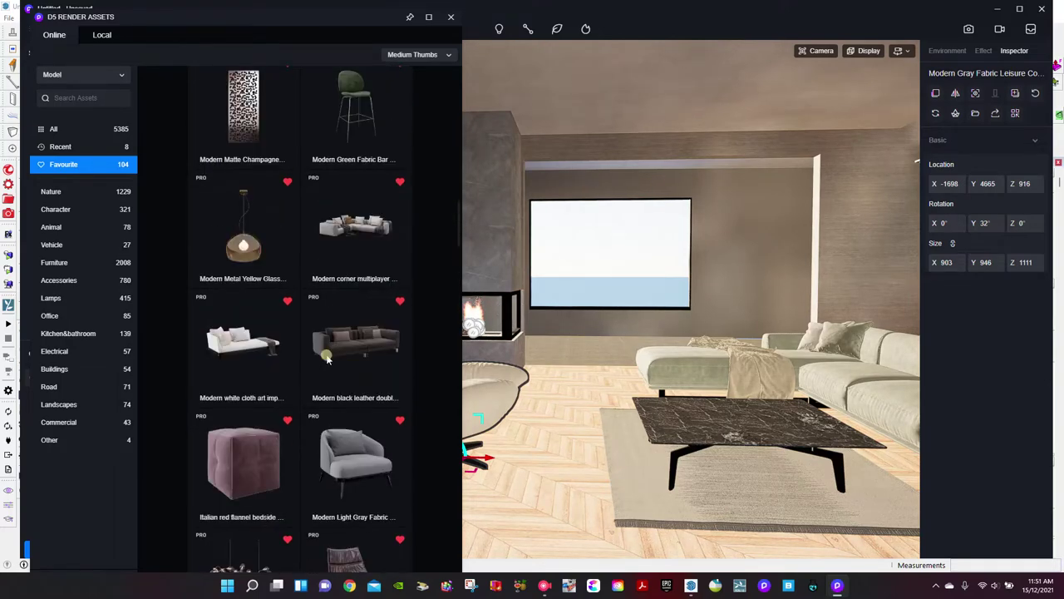
scroll(327, 358, up, 3)
scroll(326, 358, up, 1)
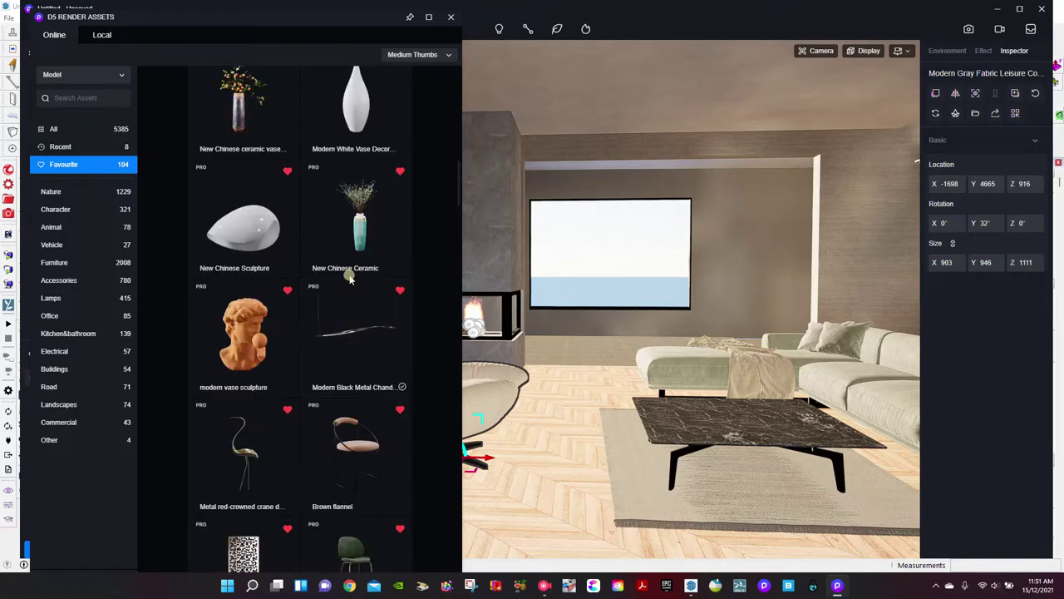
click(360, 240)
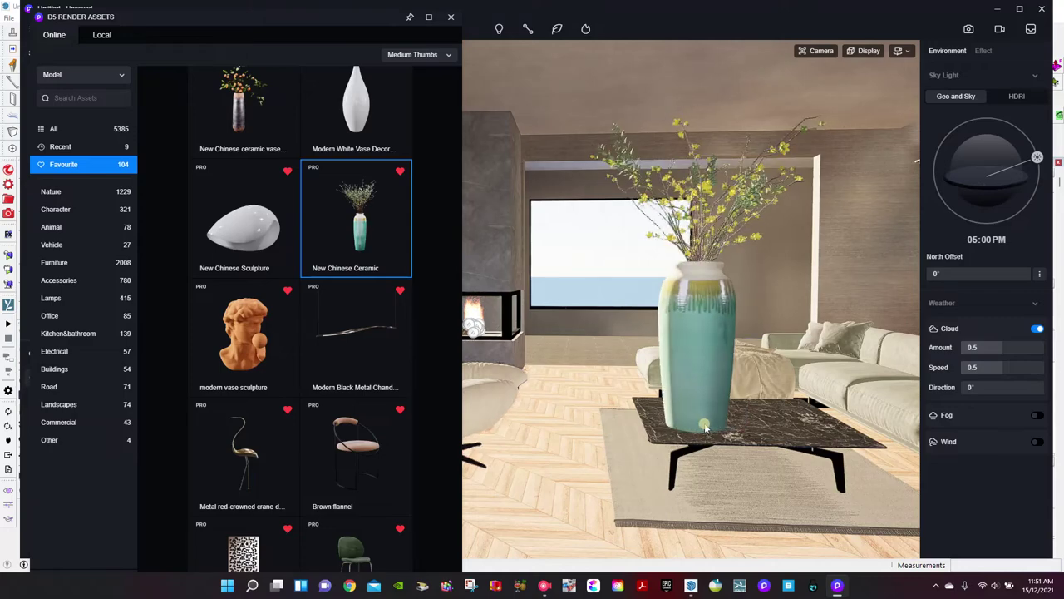
click(723, 425)
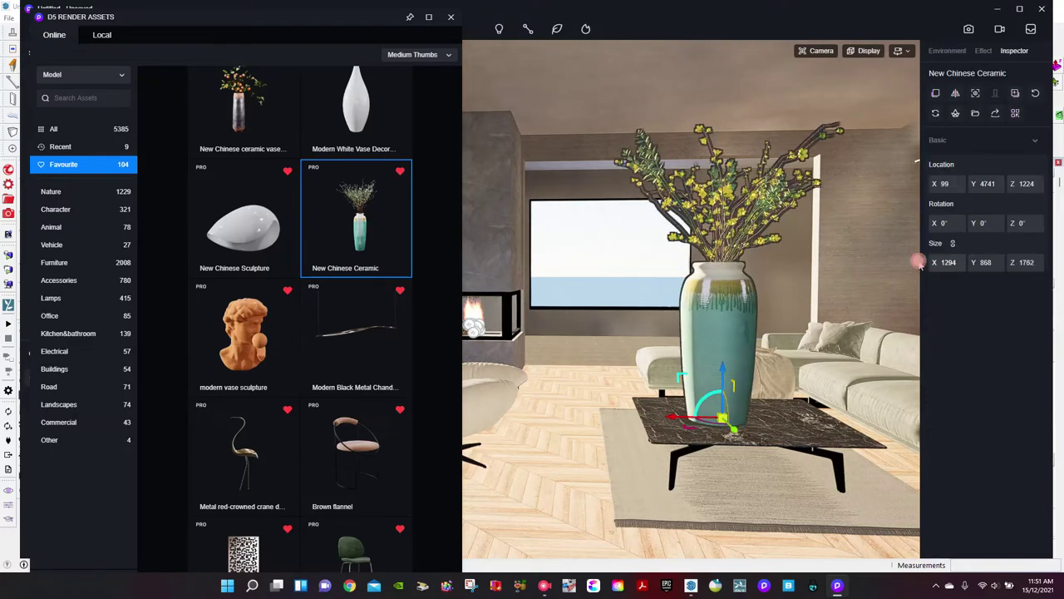
drag(929, 261, 591, 256)
drag(908, 264, 776, 262)
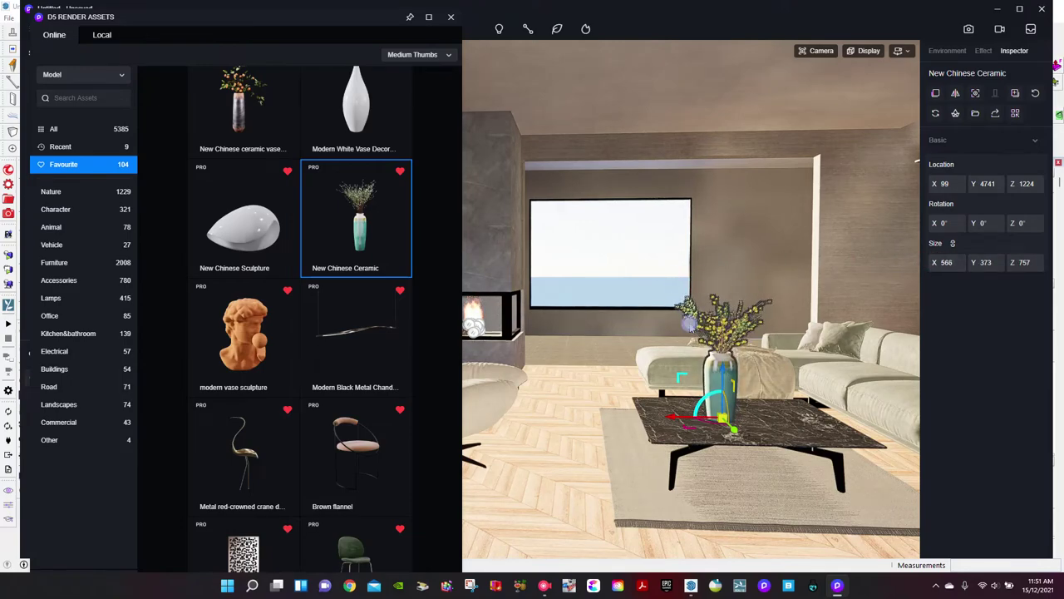
Place the Black Metal Frame picture of the Wall decorations category on the wall behind the sofa and set its Y rotation to 90°
scroll(762, 266, down, 1)
right_drag(762, 320, 783, 328)
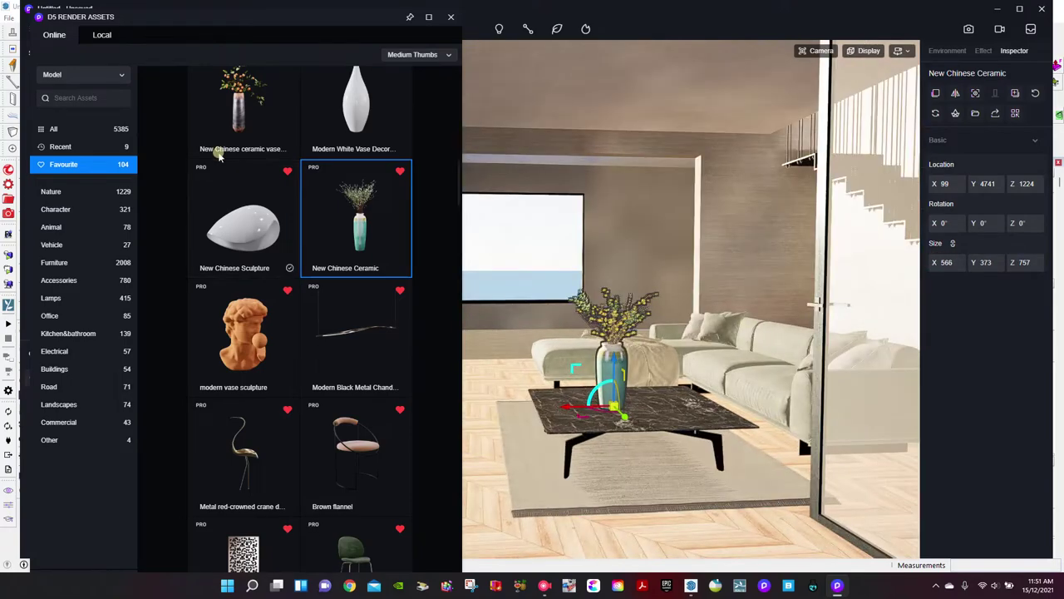
click(58, 280)
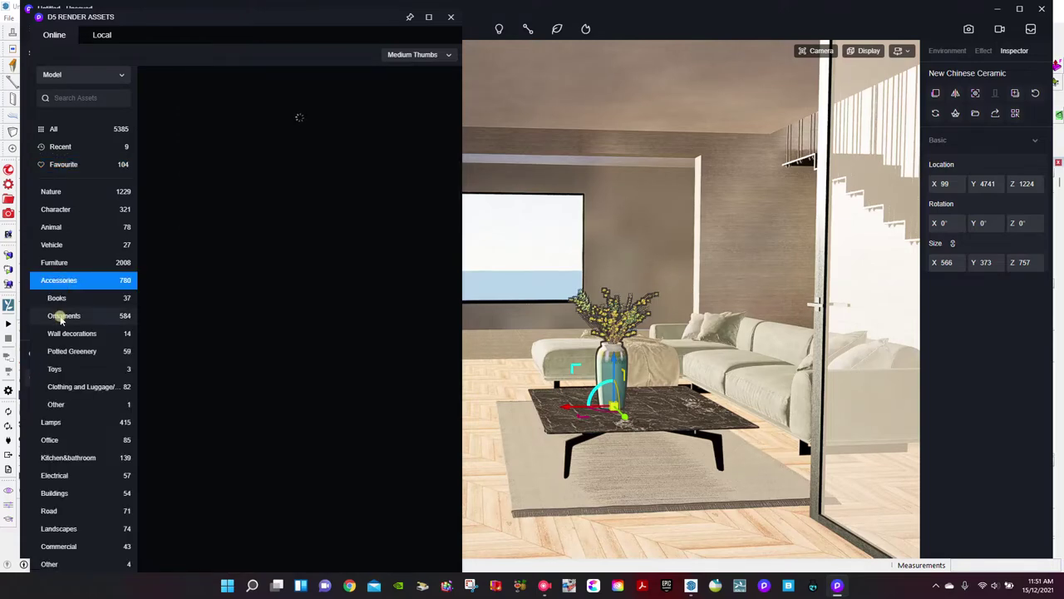
click(67, 333)
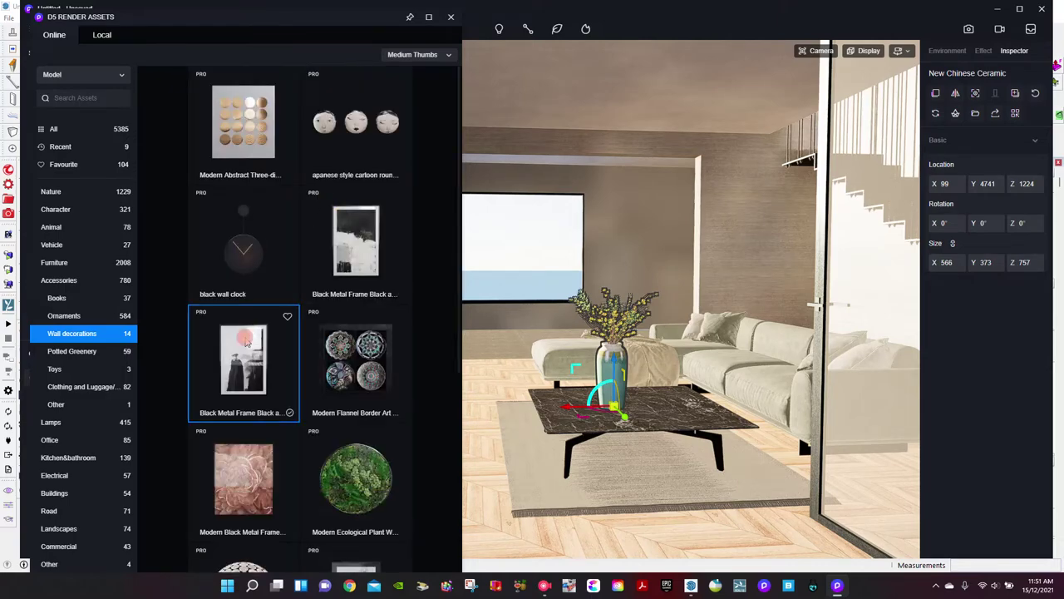
click(246, 342)
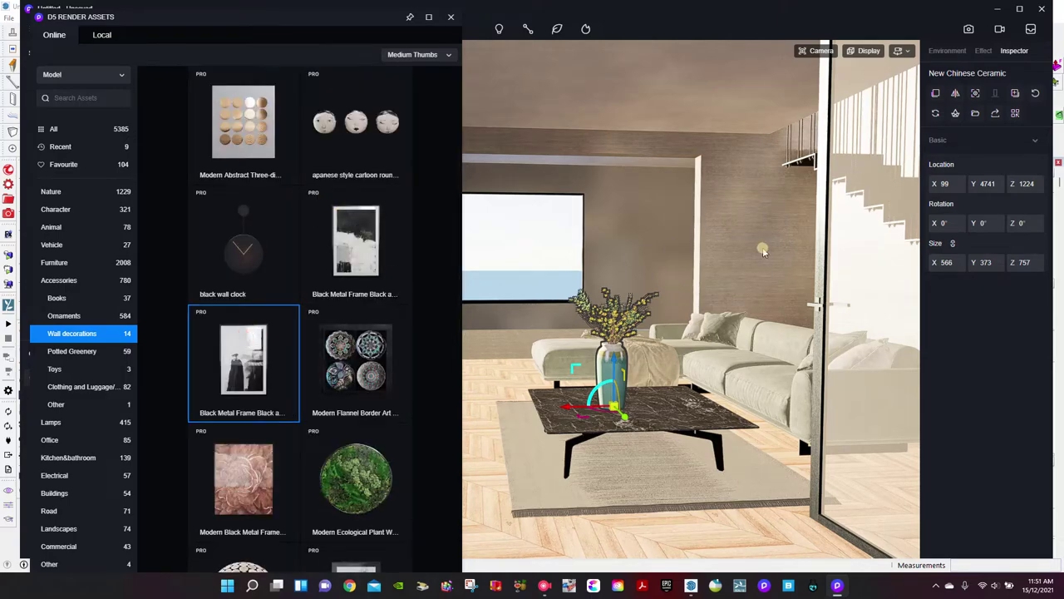
click(756, 298)
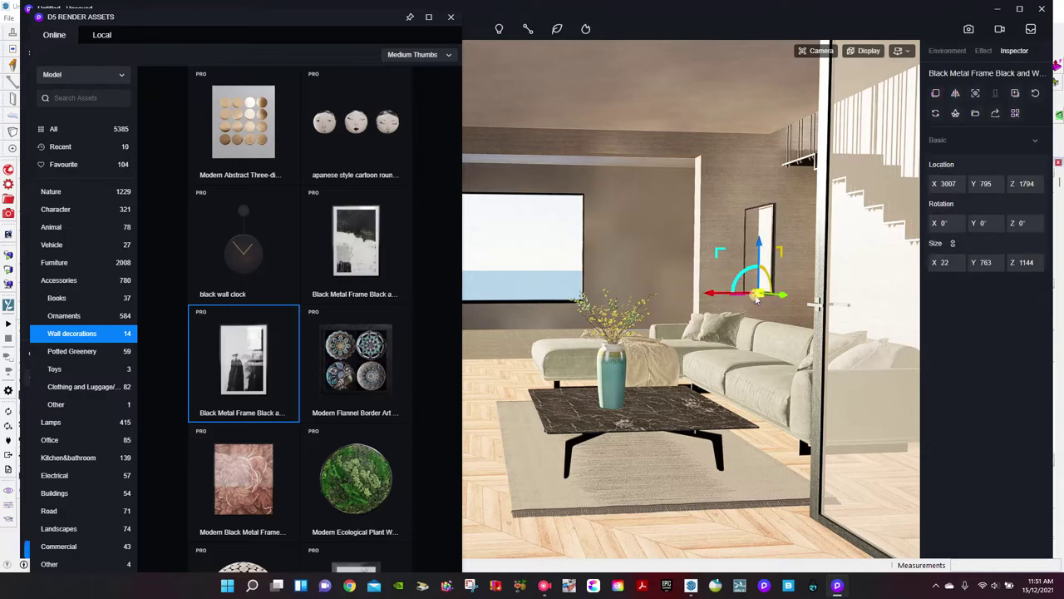
drag(981, 222, 1063, 223)
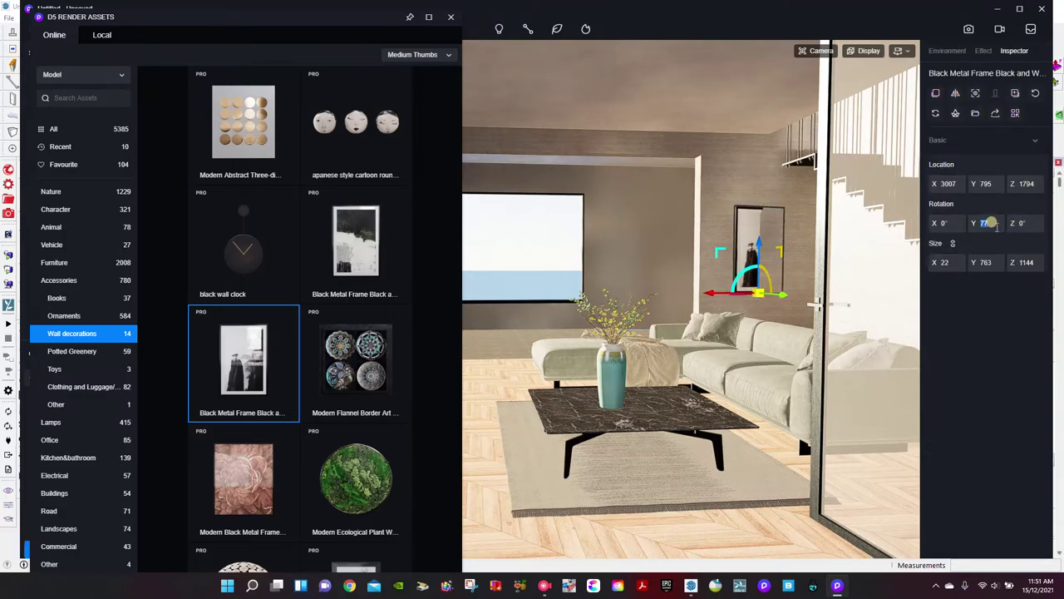
key(Return)
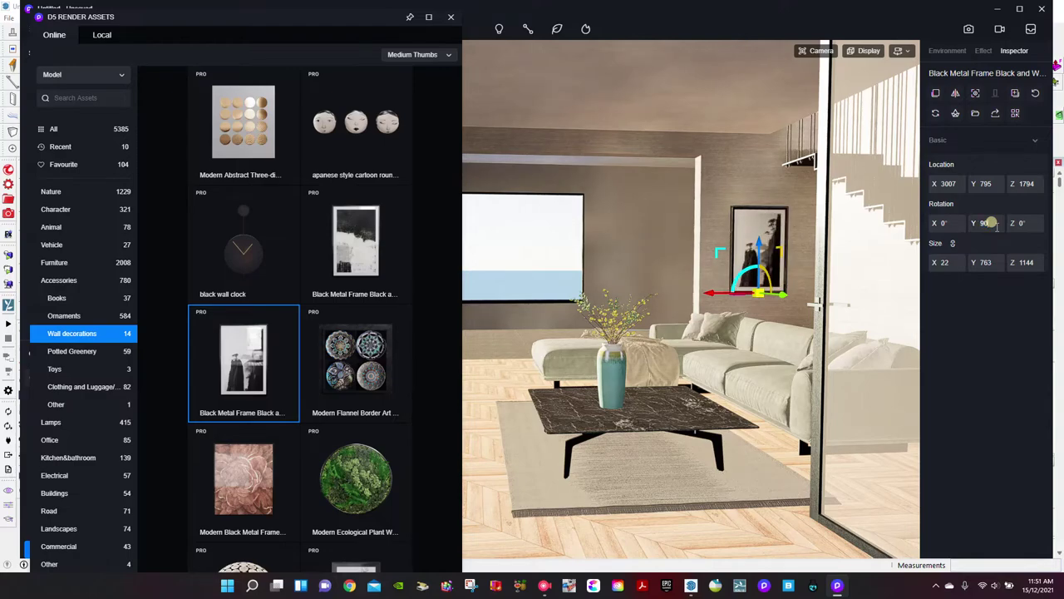
Scale the framed picture proportionally to about 29 × 1005 × 1508 and lower it to about Z 1571
drag(943, 261, 950, 260)
drag(761, 247, 763, 263)
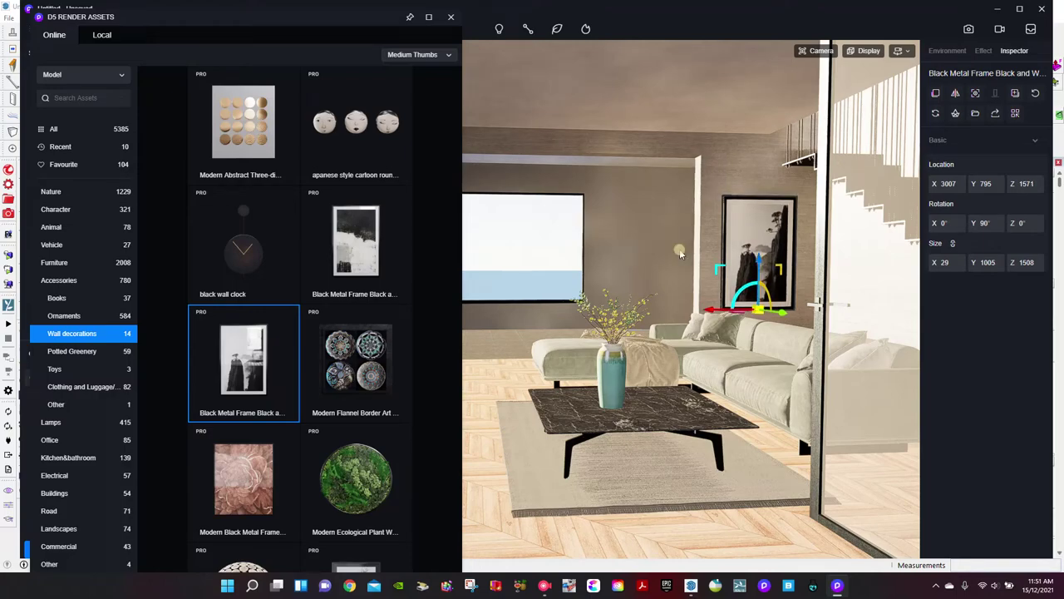
key(Escape)
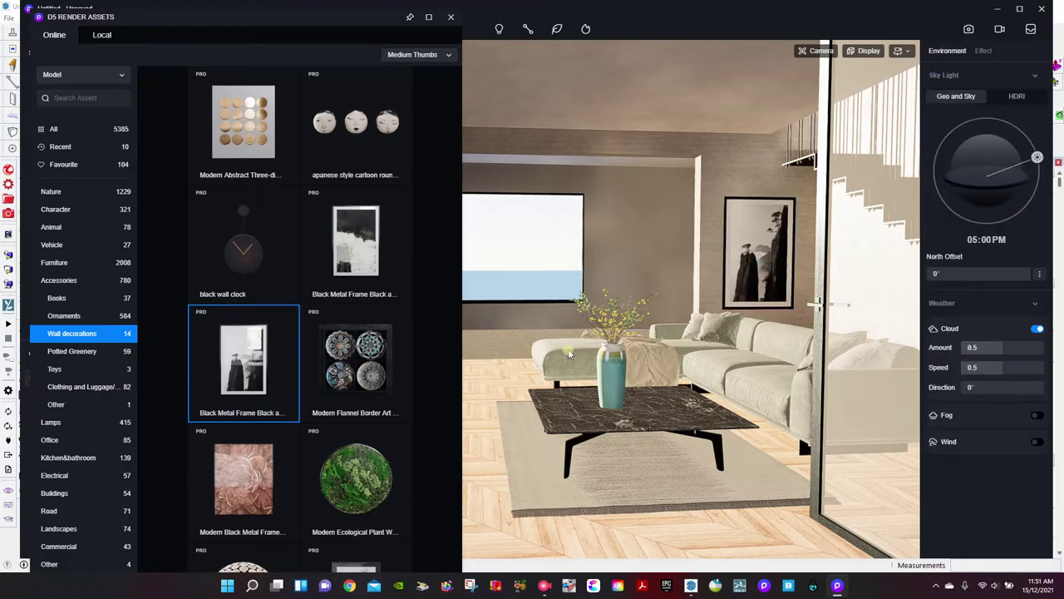
Place the open Books model from the Books category on the coffee table beside the vase
click(82, 279)
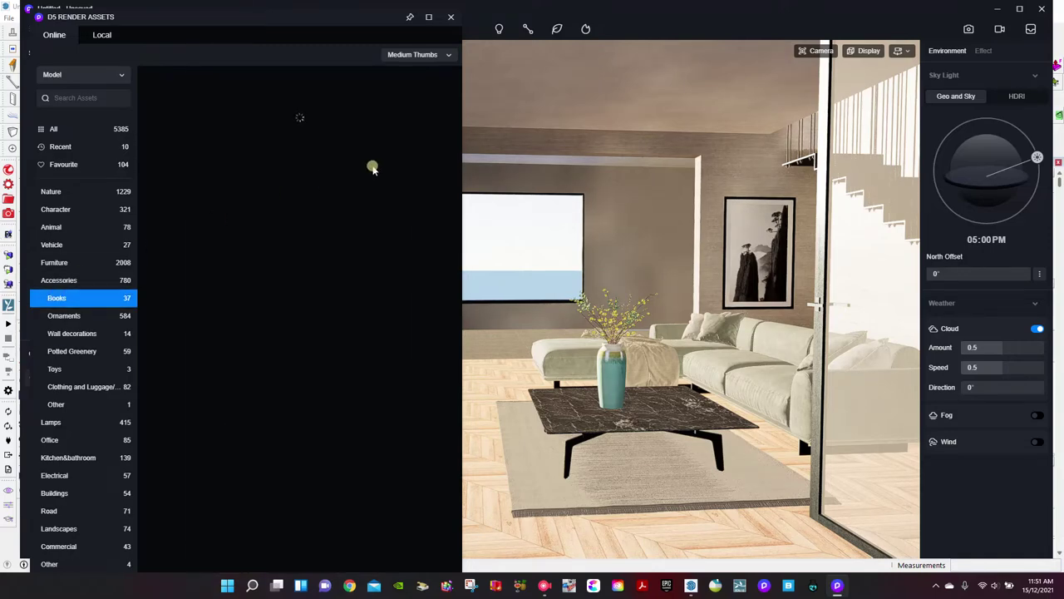
click(359, 115)
click(671, 401)
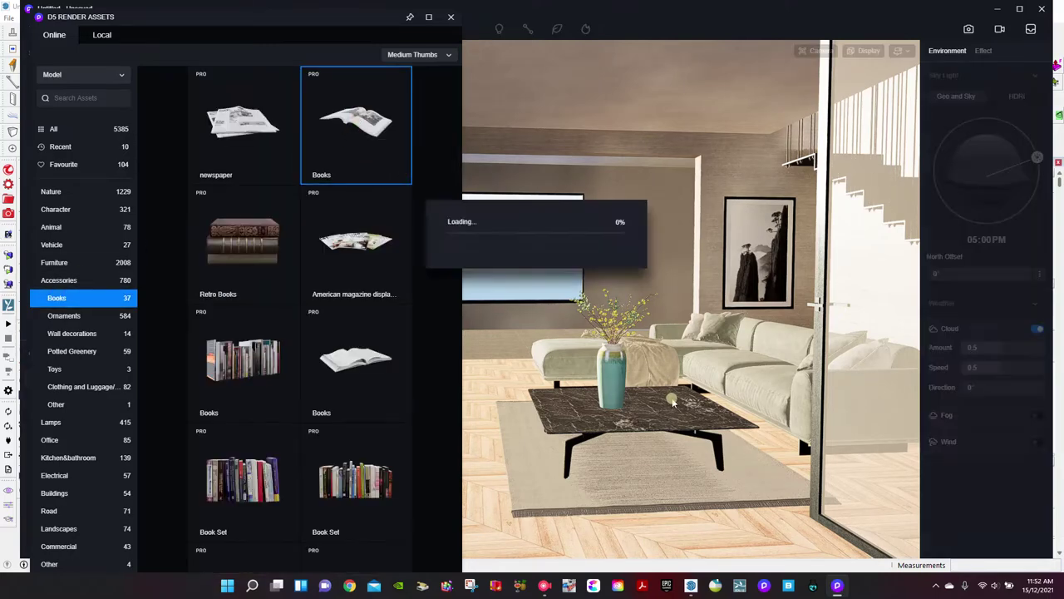
drag(674, 403, 663, 403)
Place the open stack of books on the floor beside the rug and rotate it to about 313° in Y
scroll(310, 371, down, 5)
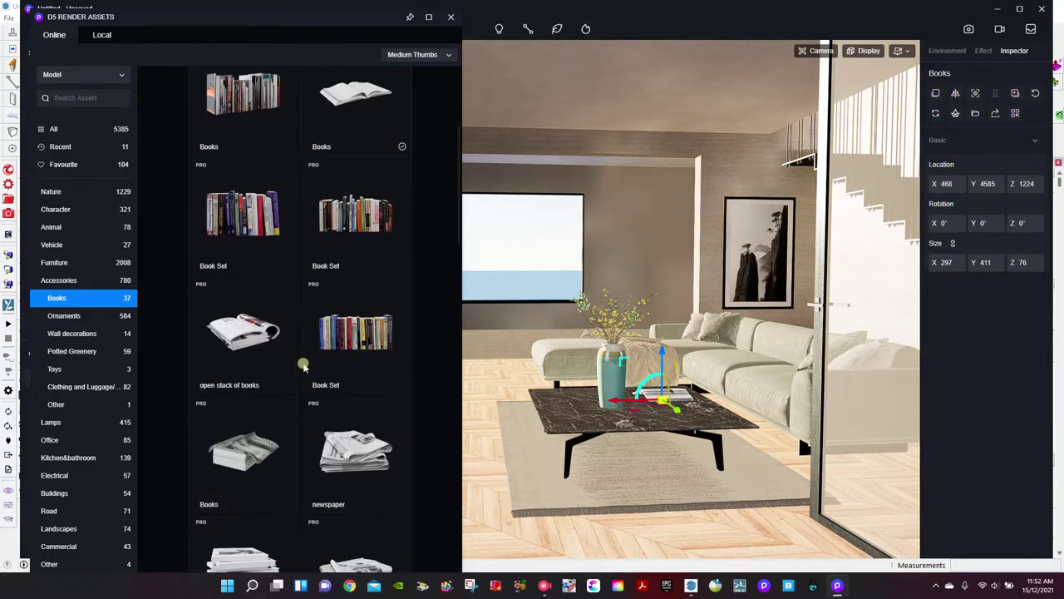
key(Escape)
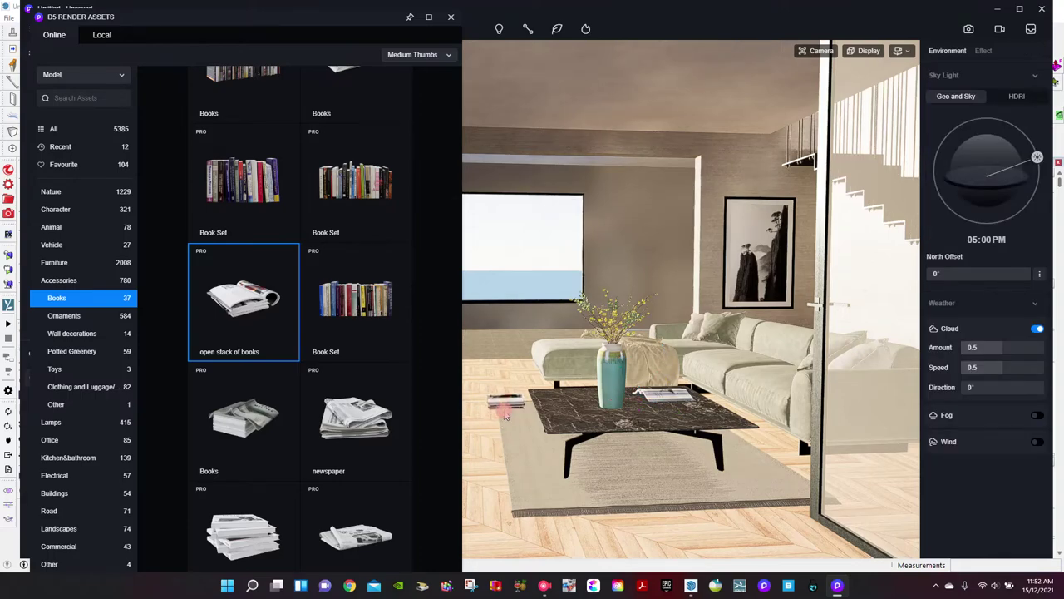
click(493, 414)
drag(494, 414, 509, 418)
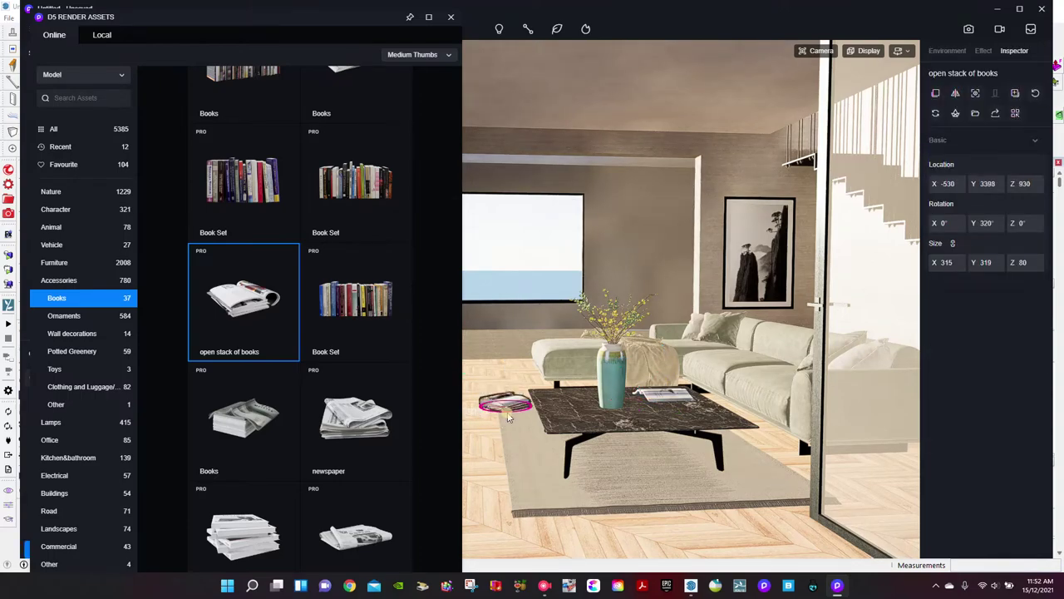
Place the Architect Book Set on the coffee table in front of the open book
click(243, 532)
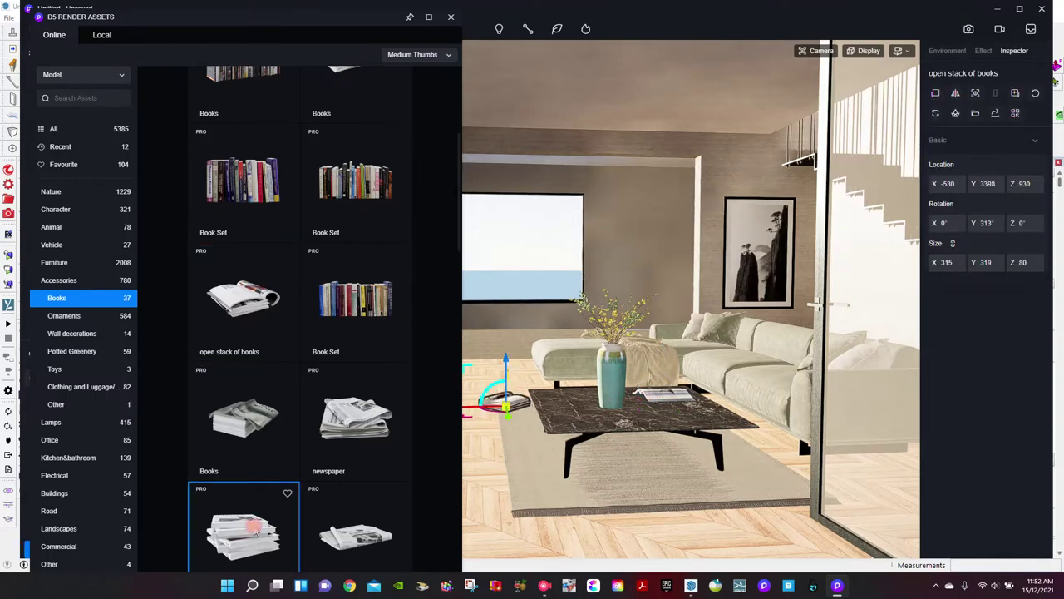
click(681, 420)
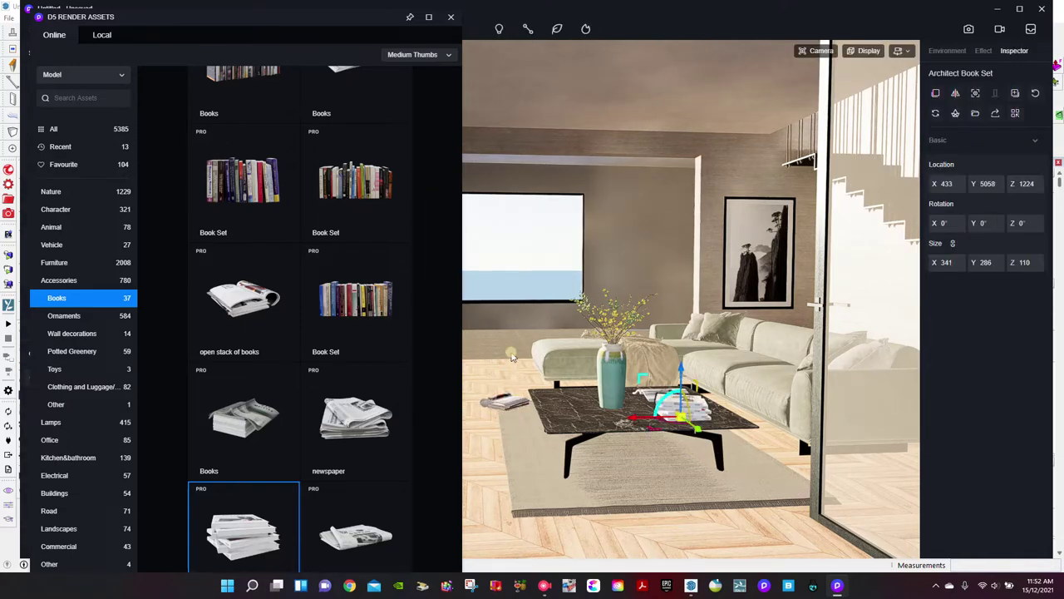
Hang the Nordic modern transparent glass pendant from the favourite models below the living-room ceiling and scale it proportionally to about 516 × 1089 × 1430
click(73, 165)
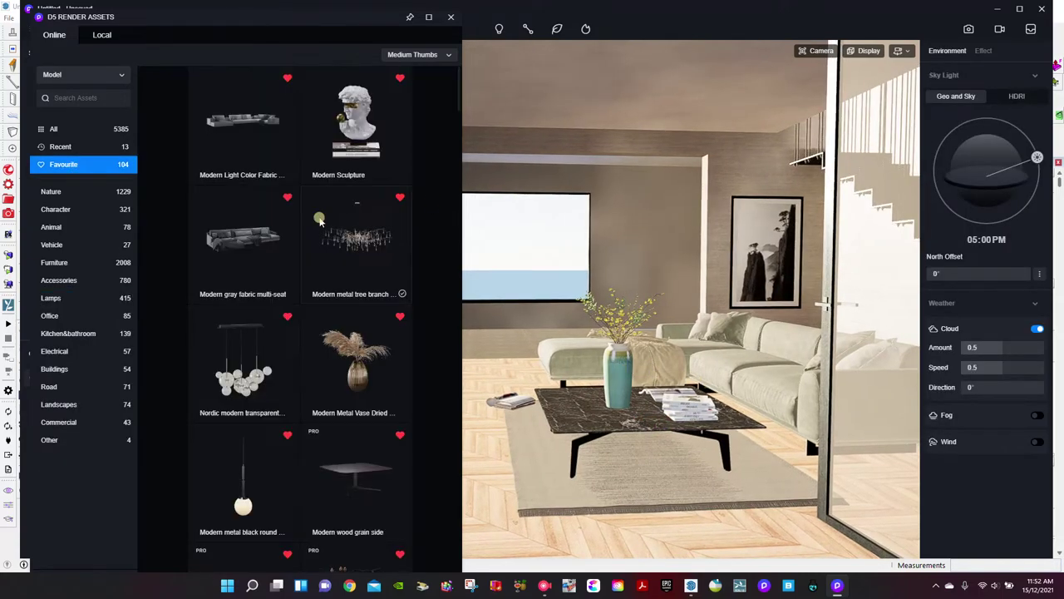
right_drag(538, 304, 551, 289)
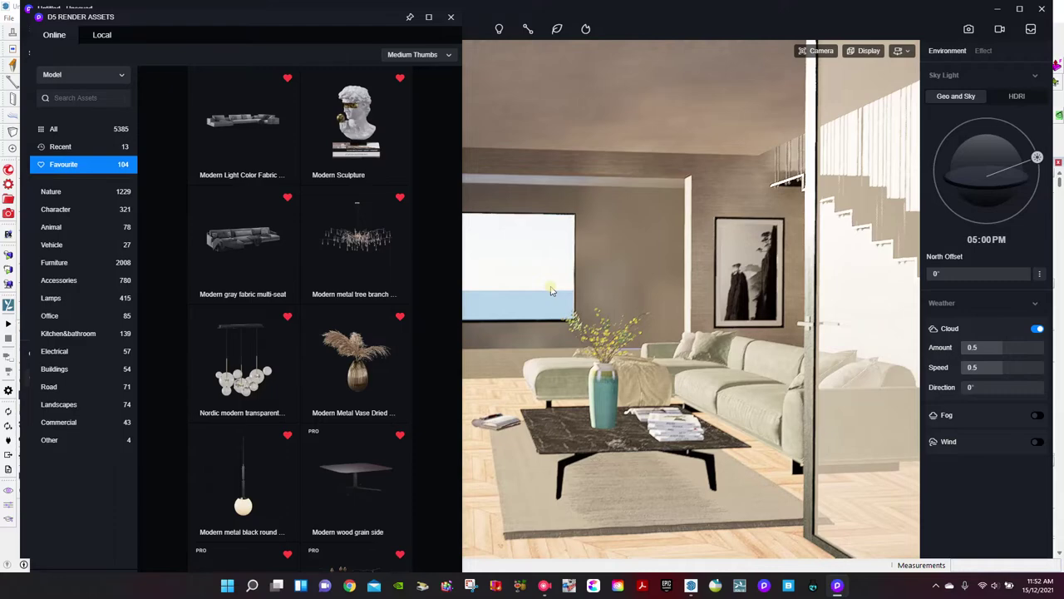
click(240, 323)
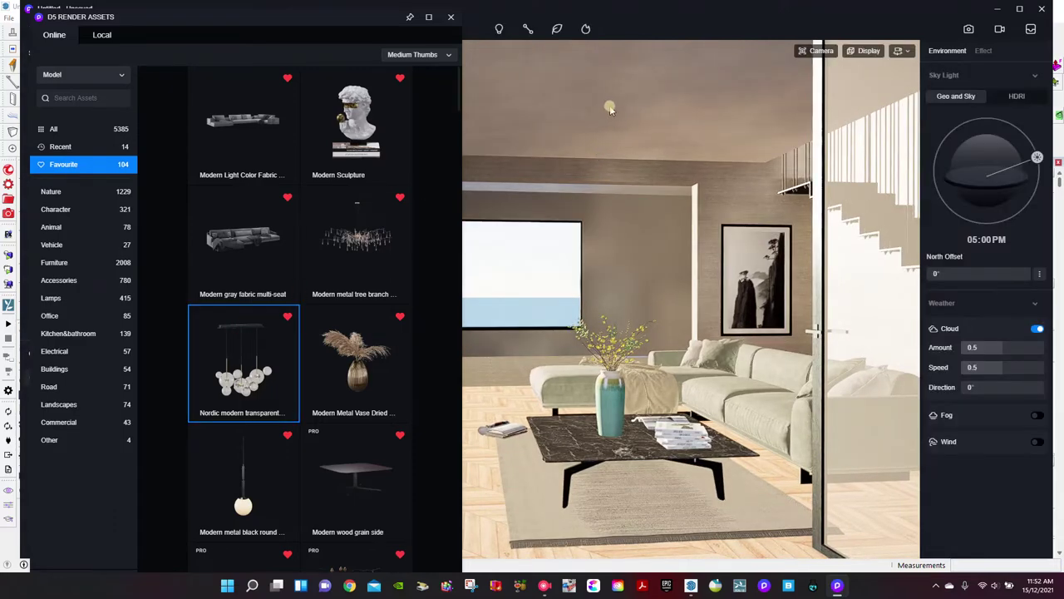
click(636, 152)
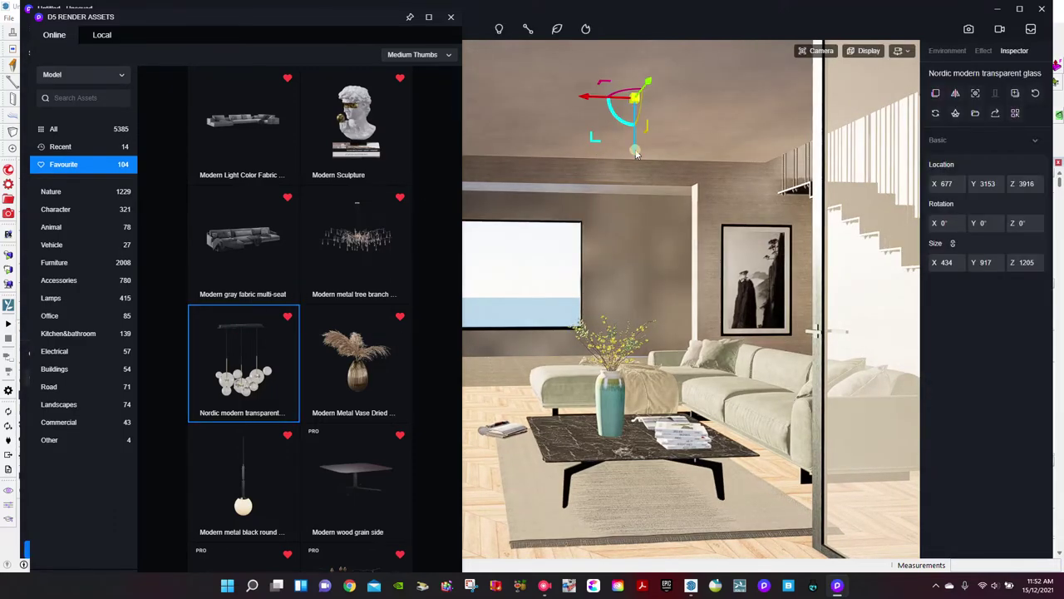
drag(636, 152, 629, 286)
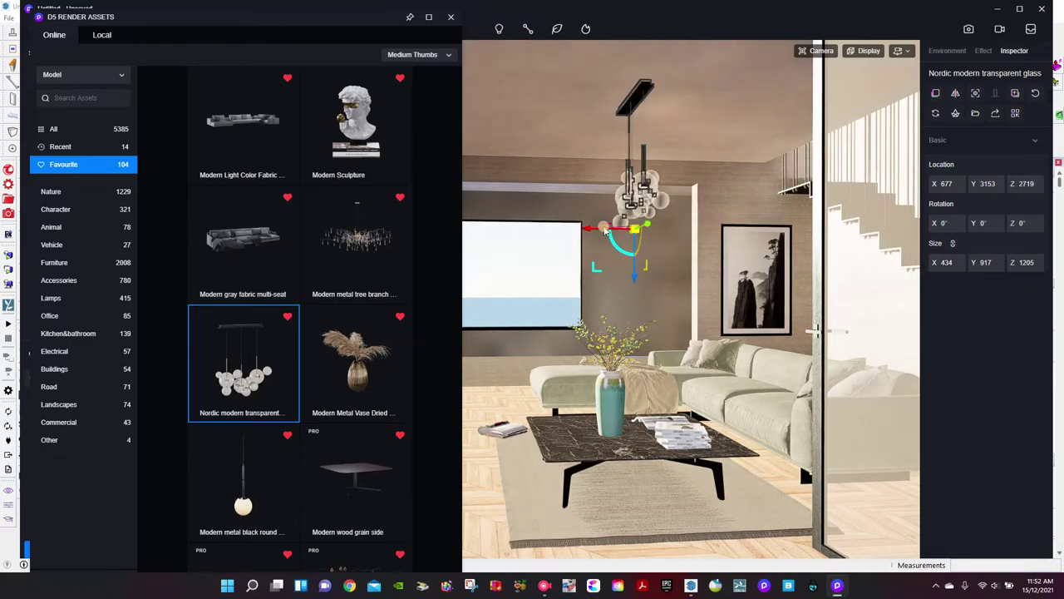
drag(605, 233, 773, 270)
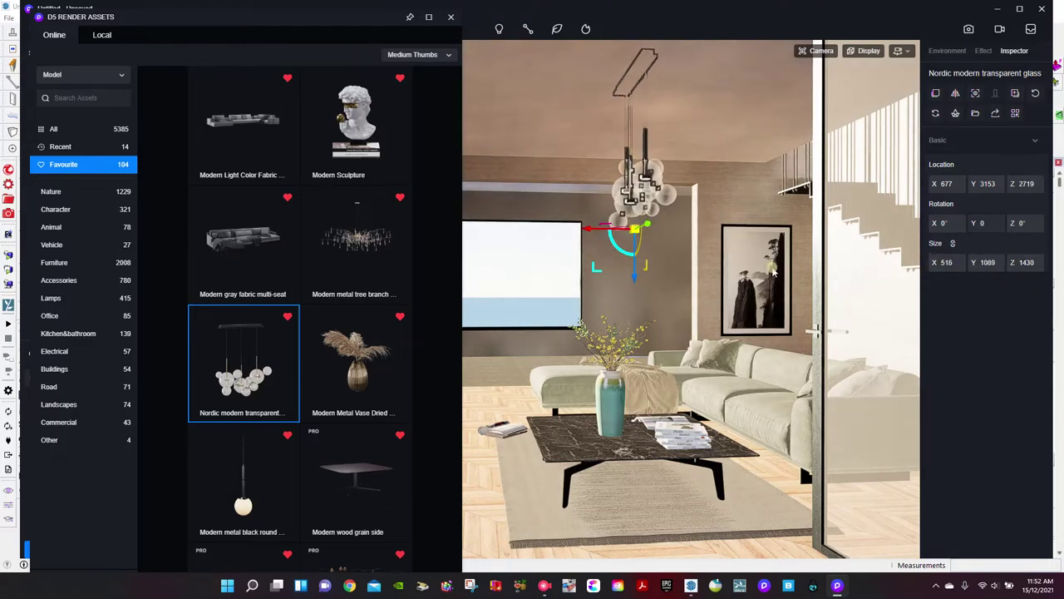
mouse_move(634, 279)
mouse_down()
mouse_move(635, 301)
mouse_move(623, 289)
mouse_up()
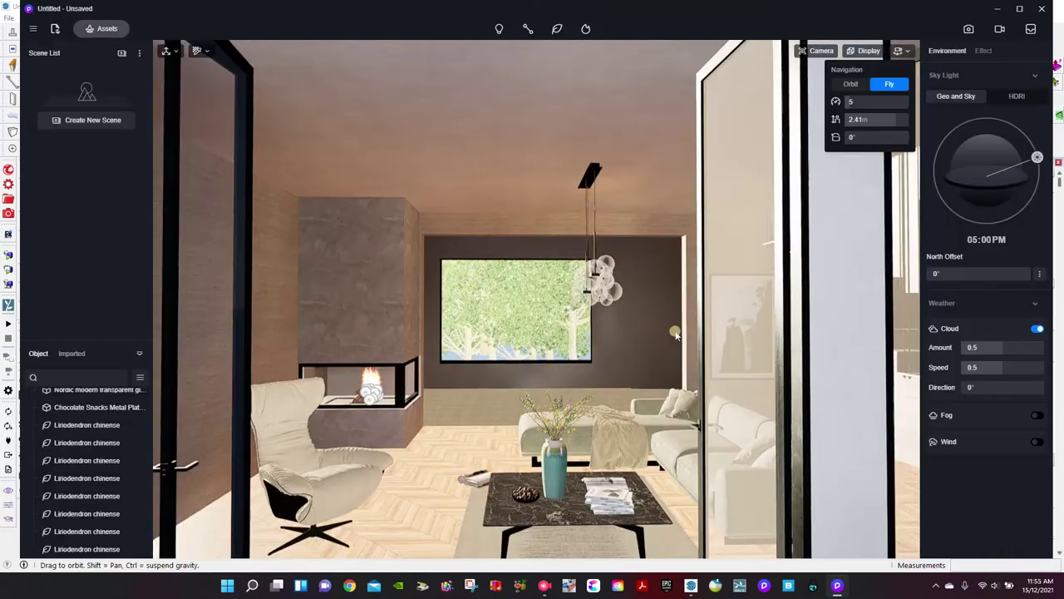
Frame the living room through the open glass doors, using both Fly and Orbit navigation and ending in Orbit
right_drag(675, 334, 685, 458)
key(w)
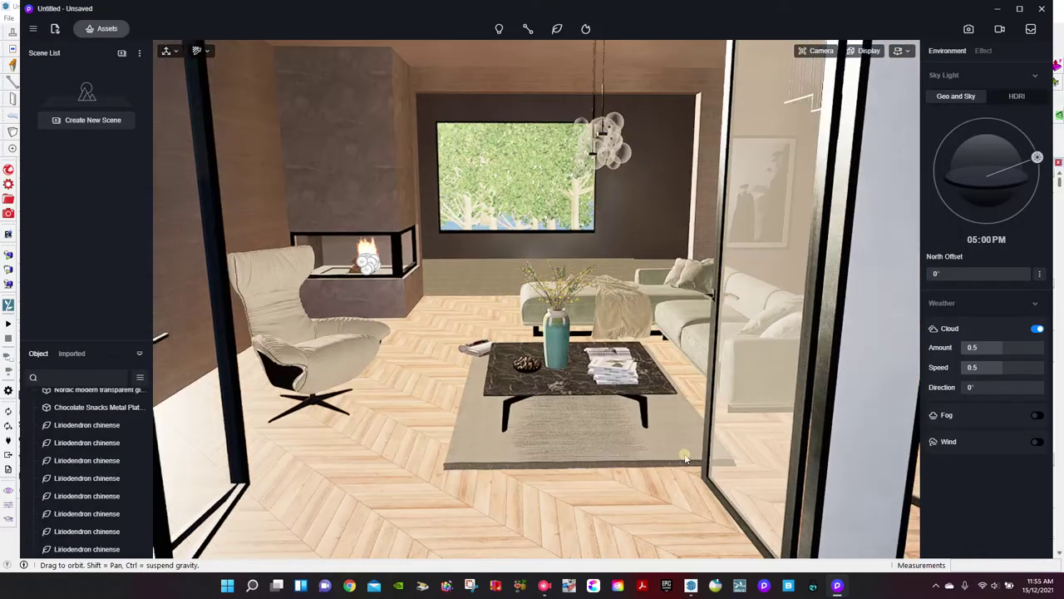
click(876, 52)
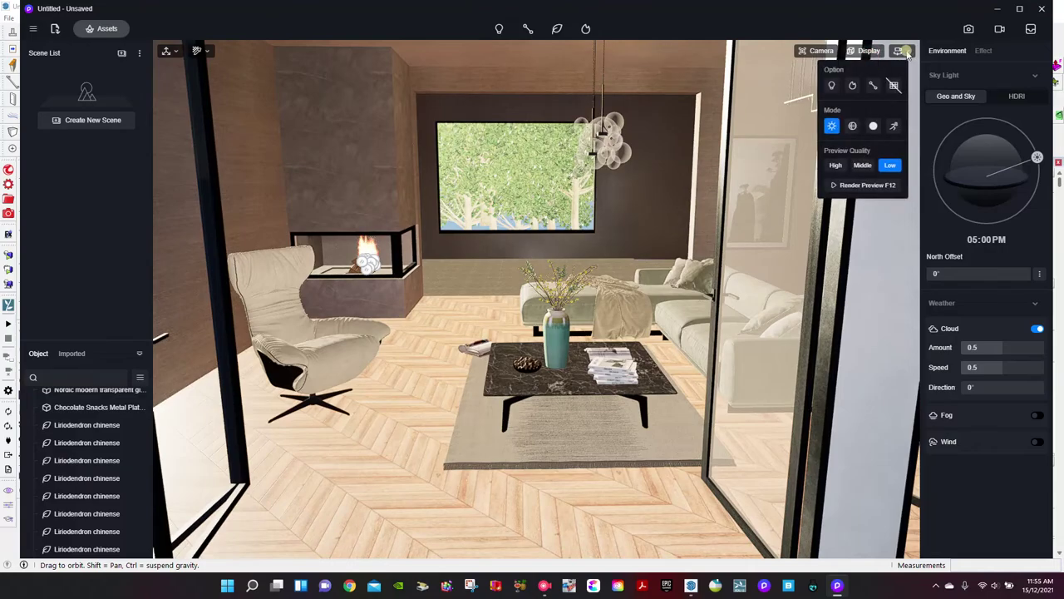
click(902, 52)
click(851, 84)
middle_drag(678, 288, 684, 207)
click(901, 50)
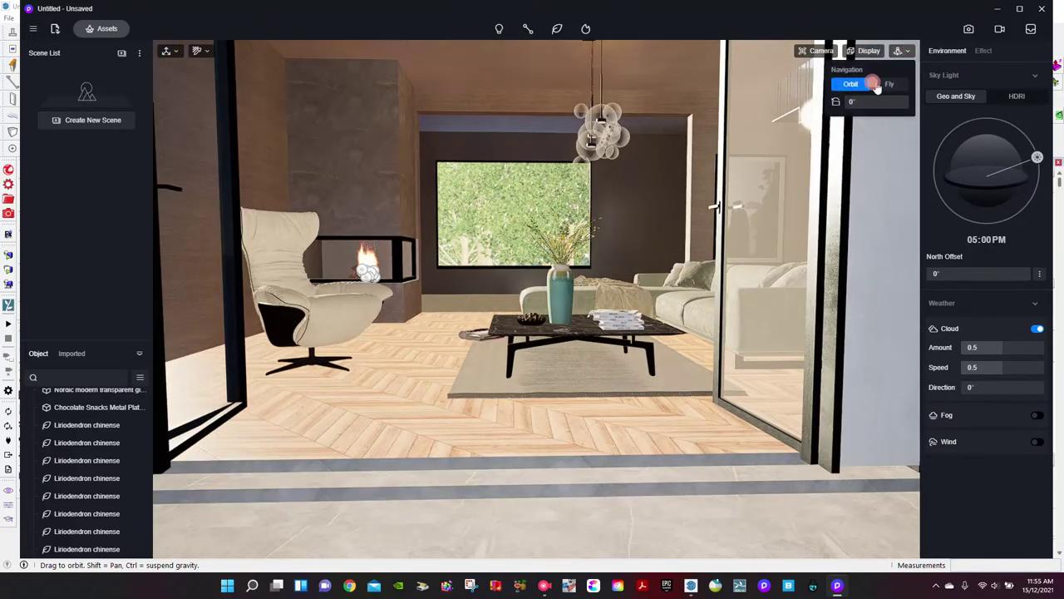
click(886, 84)
right_drag(690, 222, 699, 189)
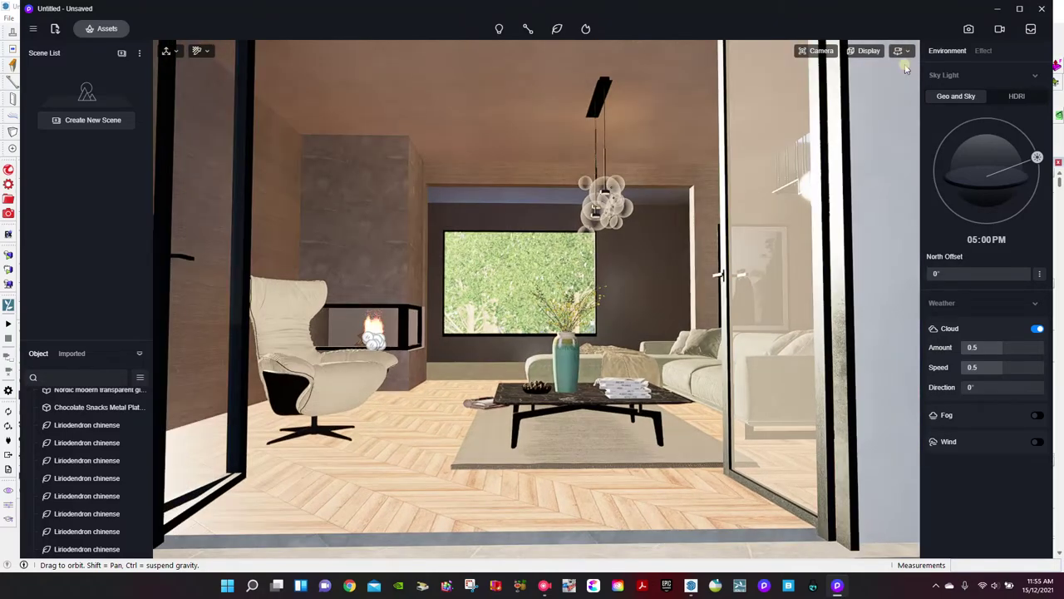
click(901, 50)
click(850, 84)
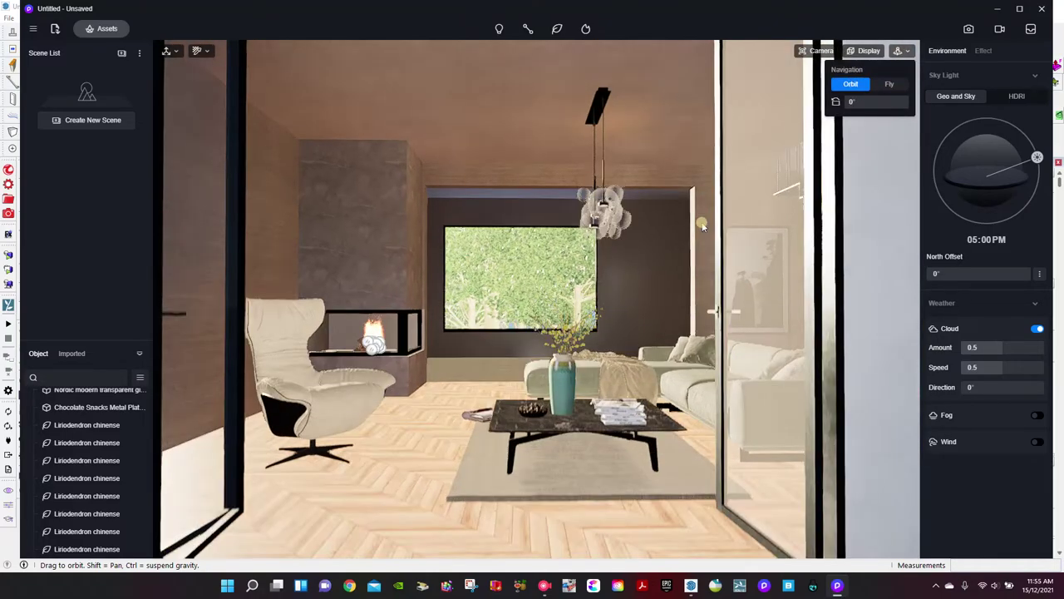
right_drag(702, 226, 711, 229)
drag(711, 229, 697, 234)
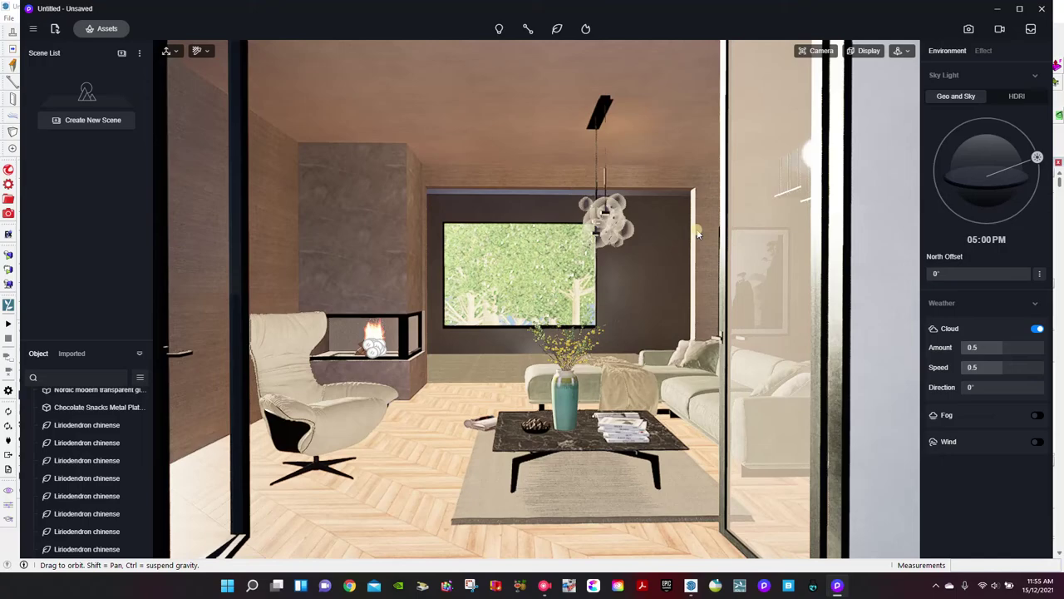
Set the preview quality to High and light the scene with the default Midday HDRI sky
click(869, 51)
click(829, 166)
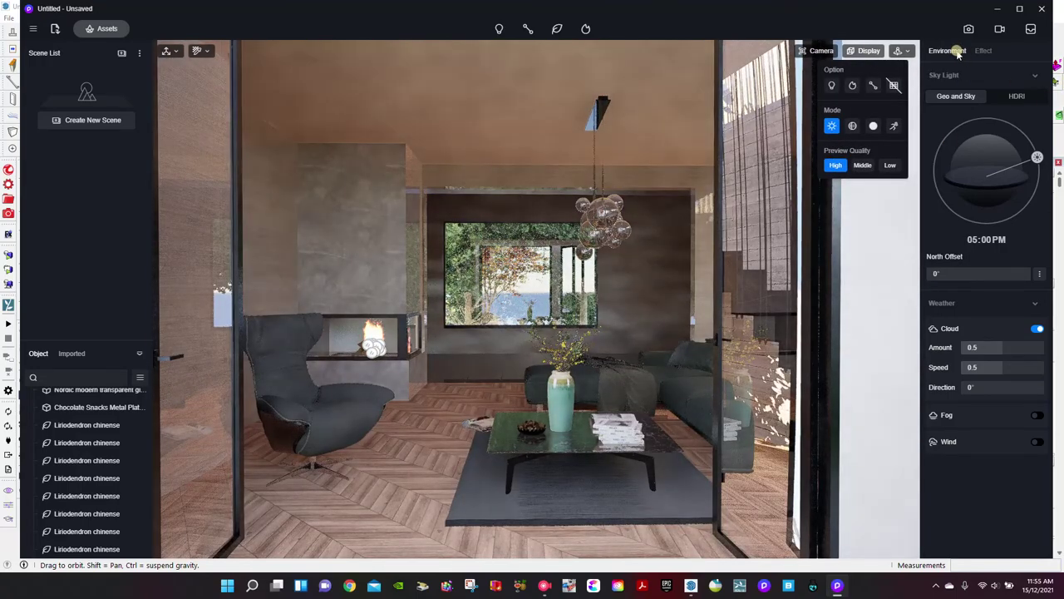
click(1006, 97)
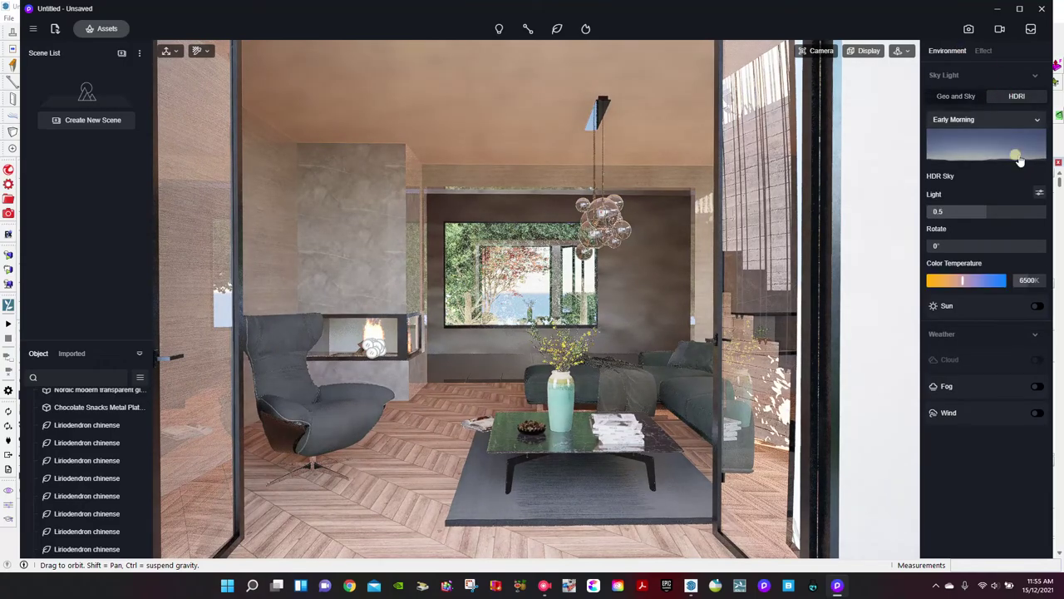
click(1016, 159)
click(989, 321)
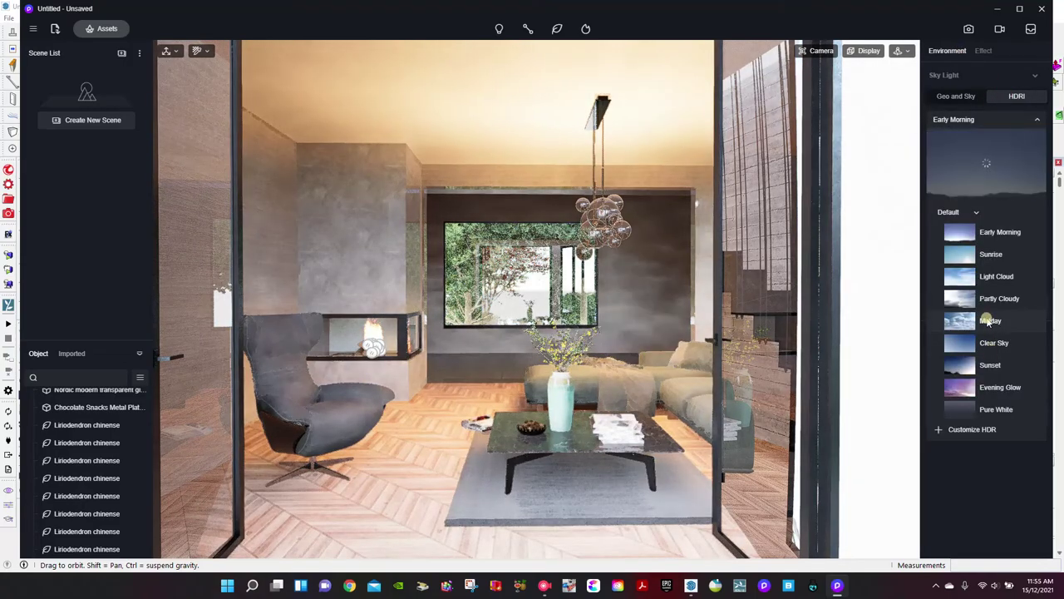
click(959, 173)
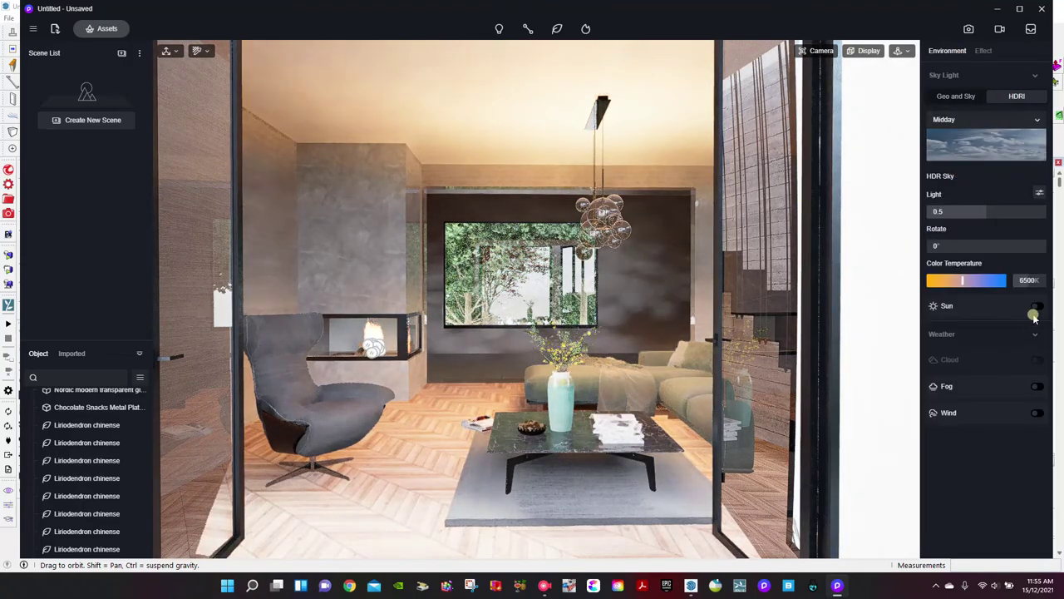
Enable the sun for the HDRI sky, turn off automatic exposure and set the exposure to 0.25
click(1036, 306)
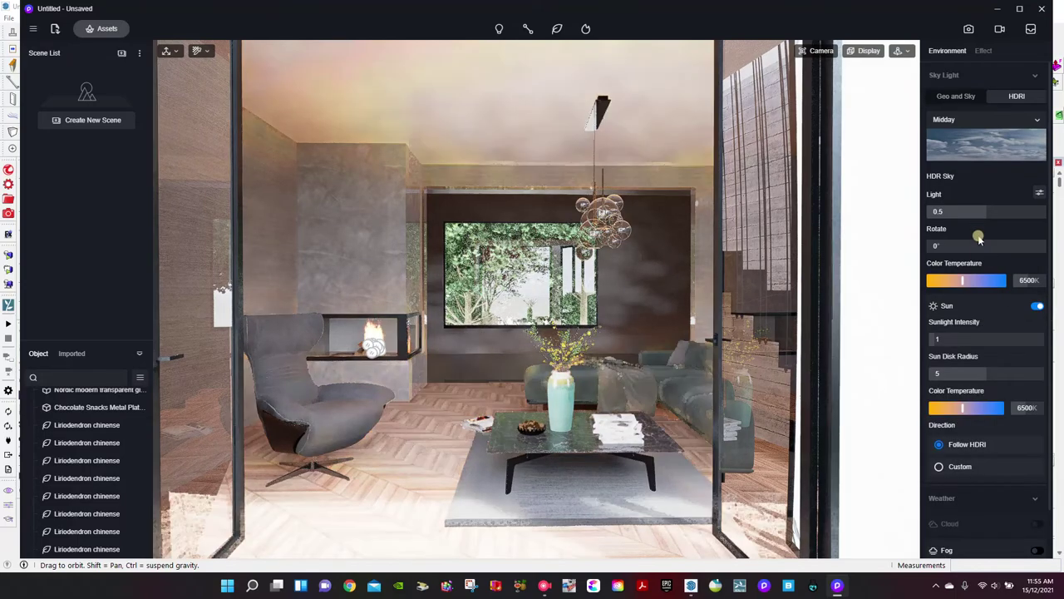
drag(966, 244, 929, 243)
click(983, 51)
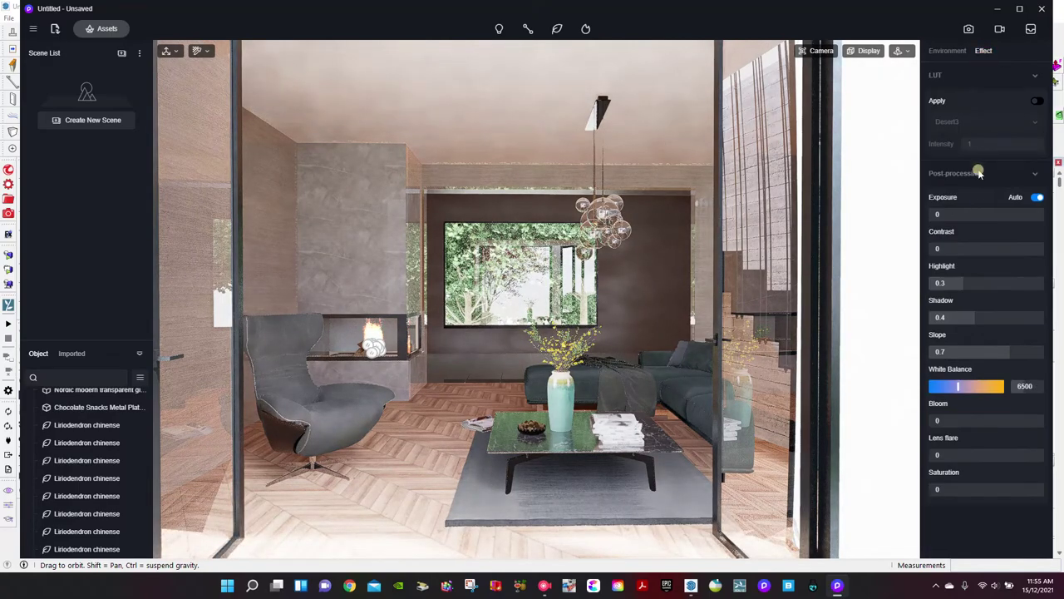
drag(986, 213, 990, 214)
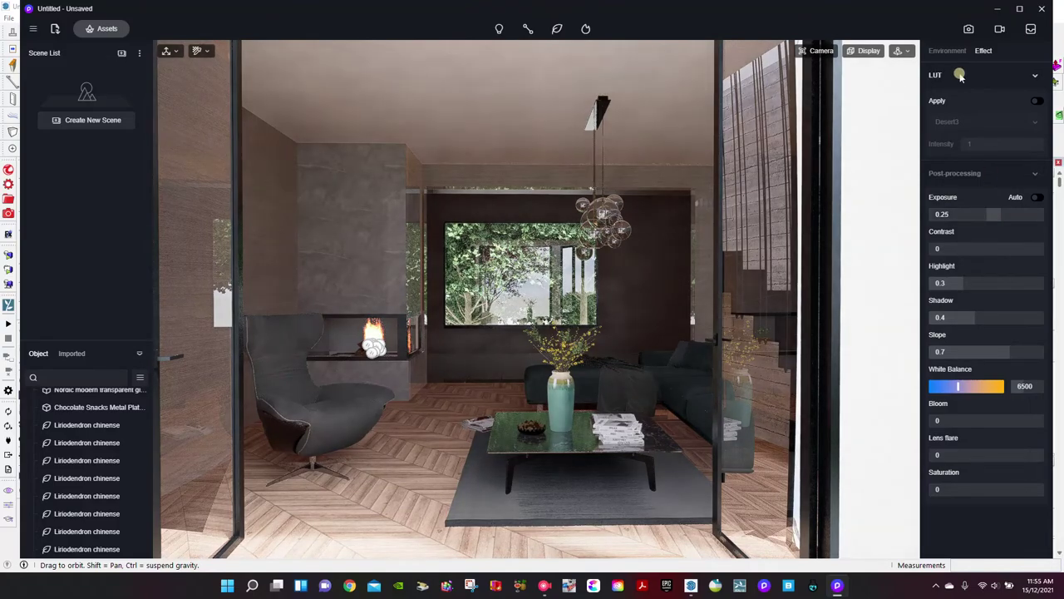
Test the HDRI sky at a rotation of about 355° and return the rotation to 0°
click(947, 51)
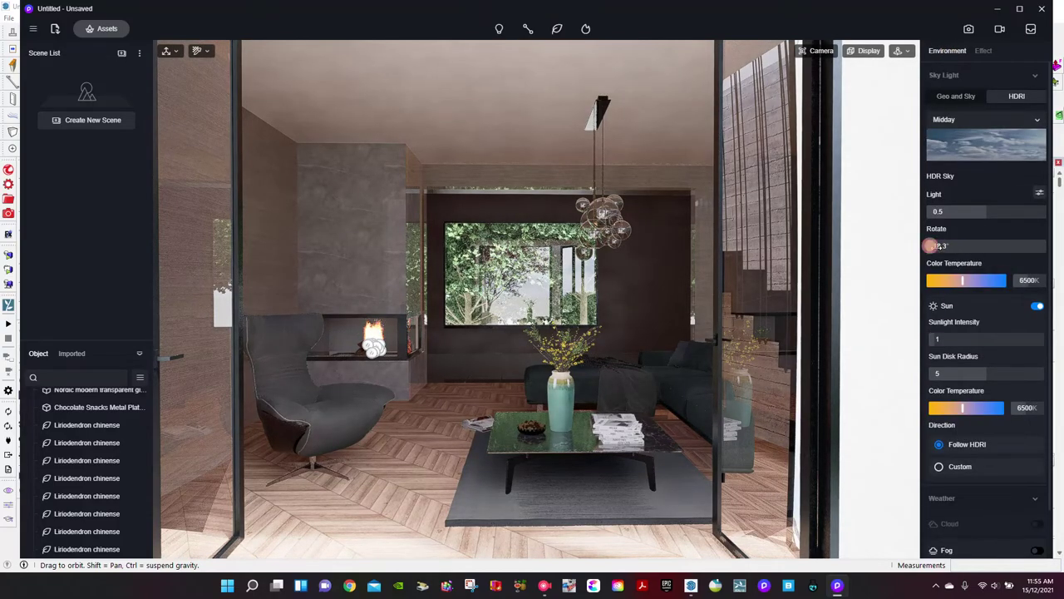
drag(940, 245, 1034, 247)
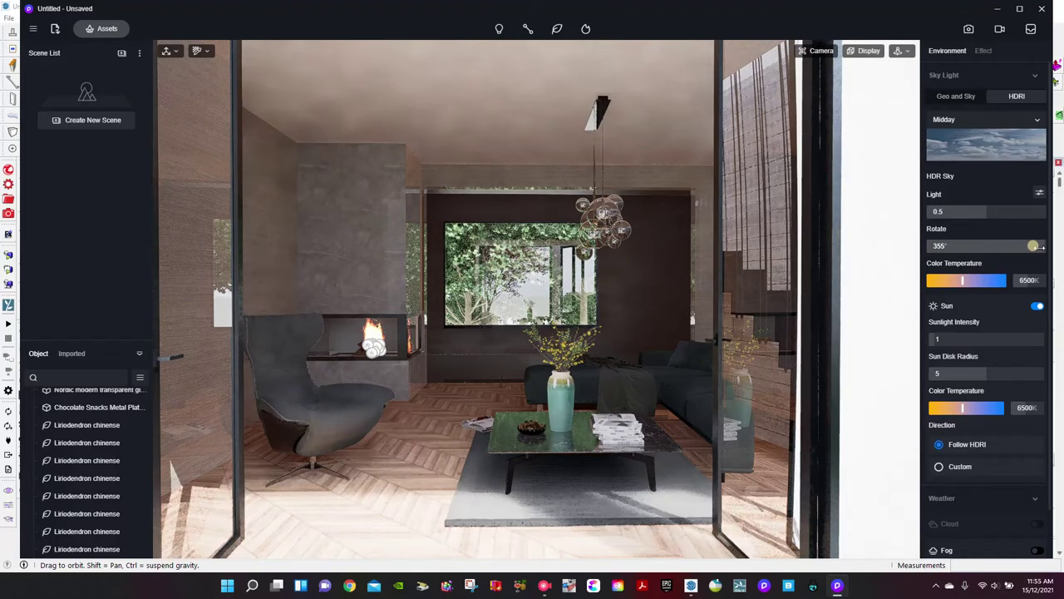
drag(1033, 246, 922, 245)
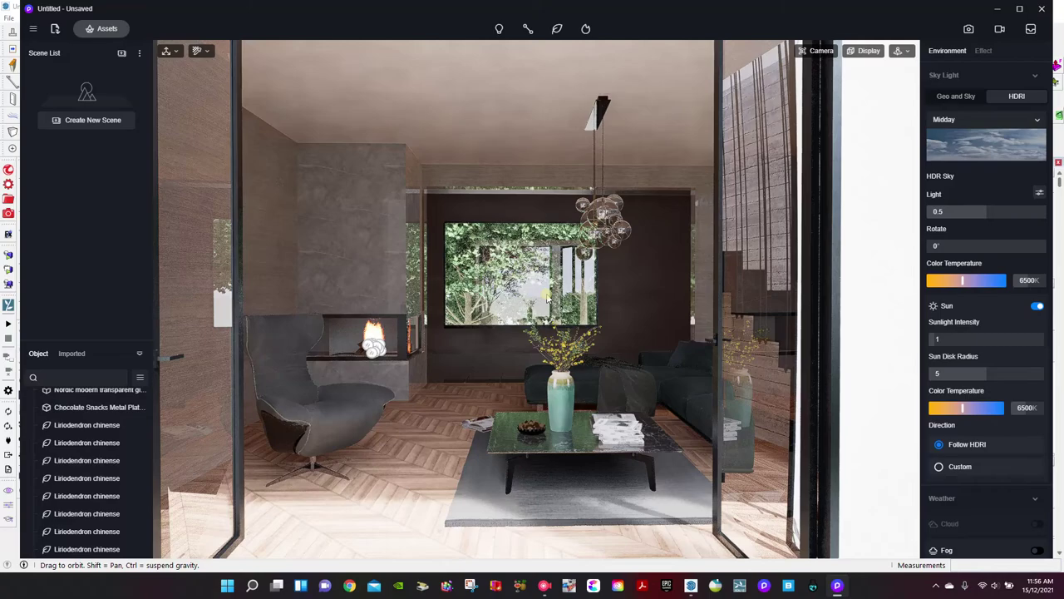
Set the preview quality to Low and frame both sets of open glass doors from outside using Fly navigation
scroll(548, 296, down, 5)
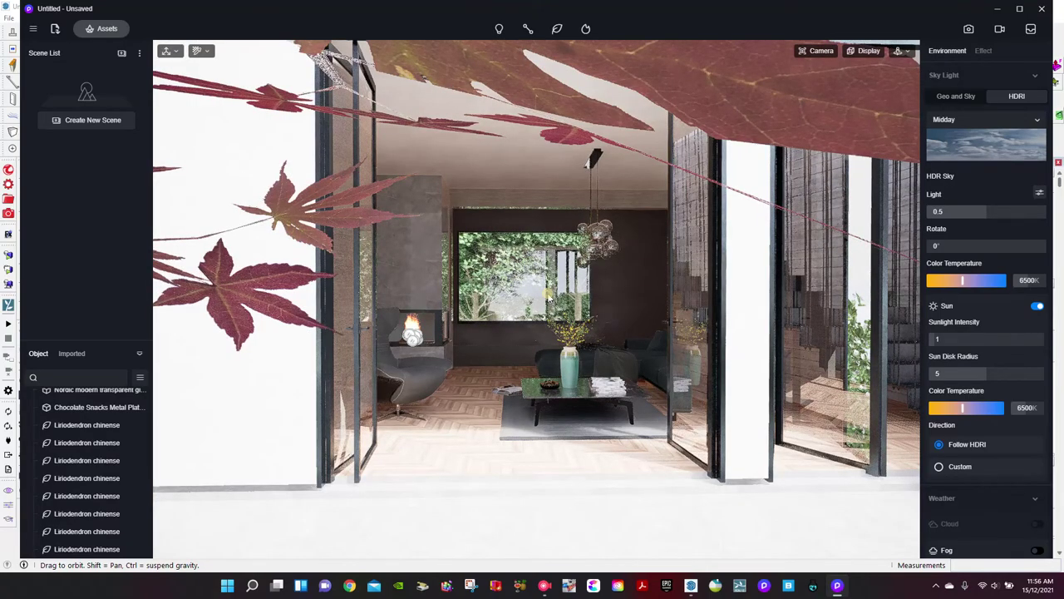
scroll(548, 296, up, 5)
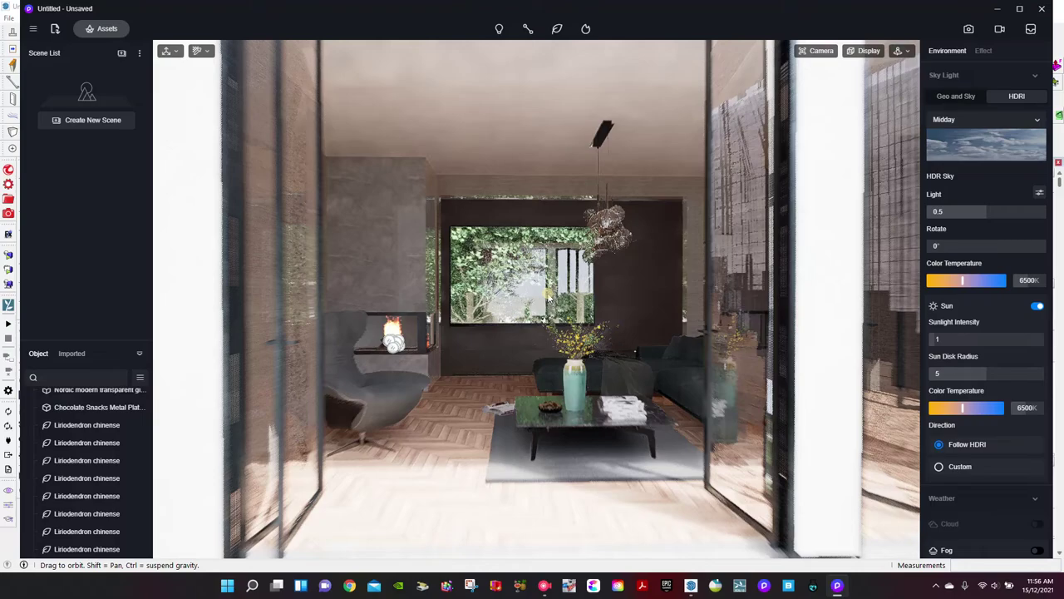
click(869, 51)
click(890, 165)
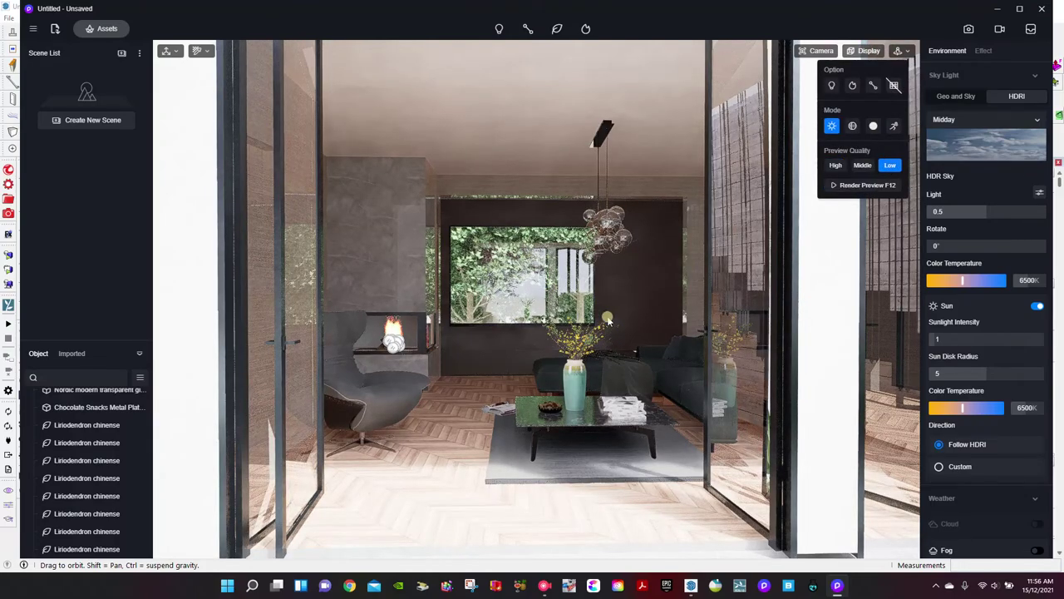
middle_drag(601, 314, 440, 316)
scroll(606, 317, up, 2)
right_drag(439, 316, 555, 330)
scroll(544, 325, down, 3)
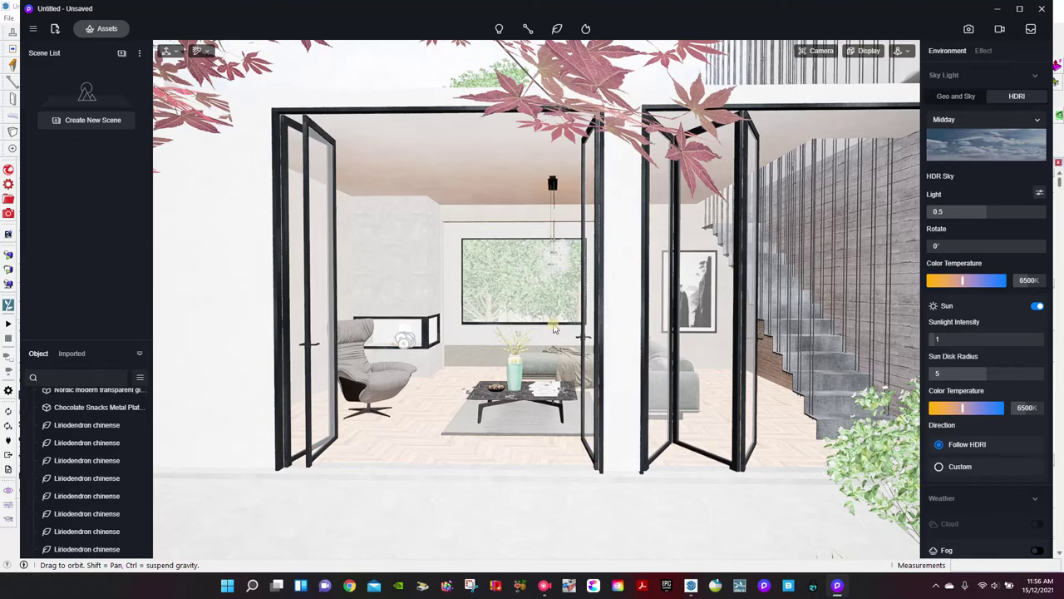
click(901, 51)
click(889, 84)
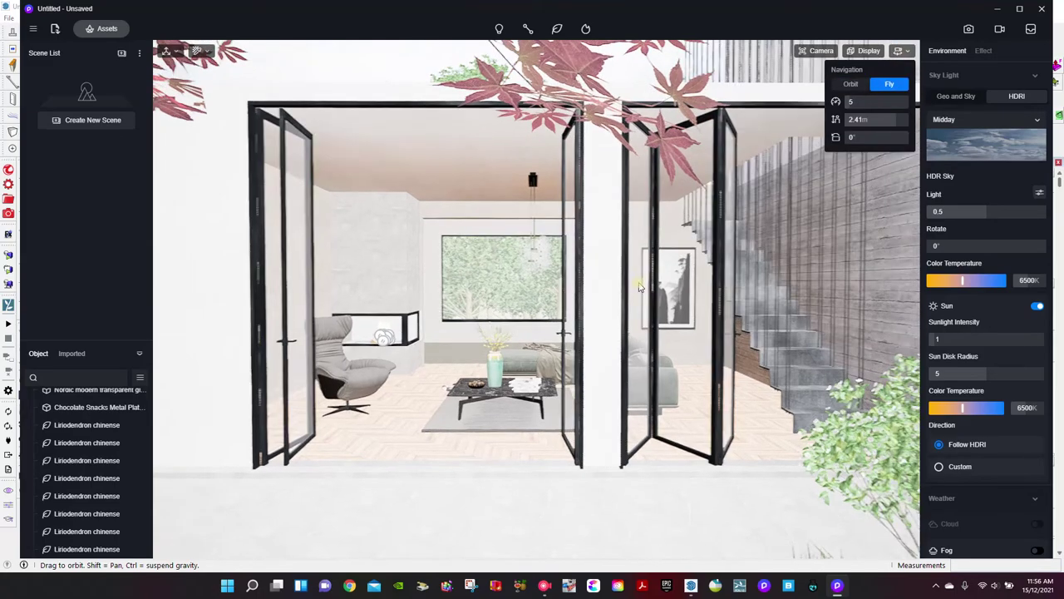
right_drag(639, 285, 663, 284)
Check the exterior view of the glass doors at High preview quality and return the quality to Low
click(869, 50)
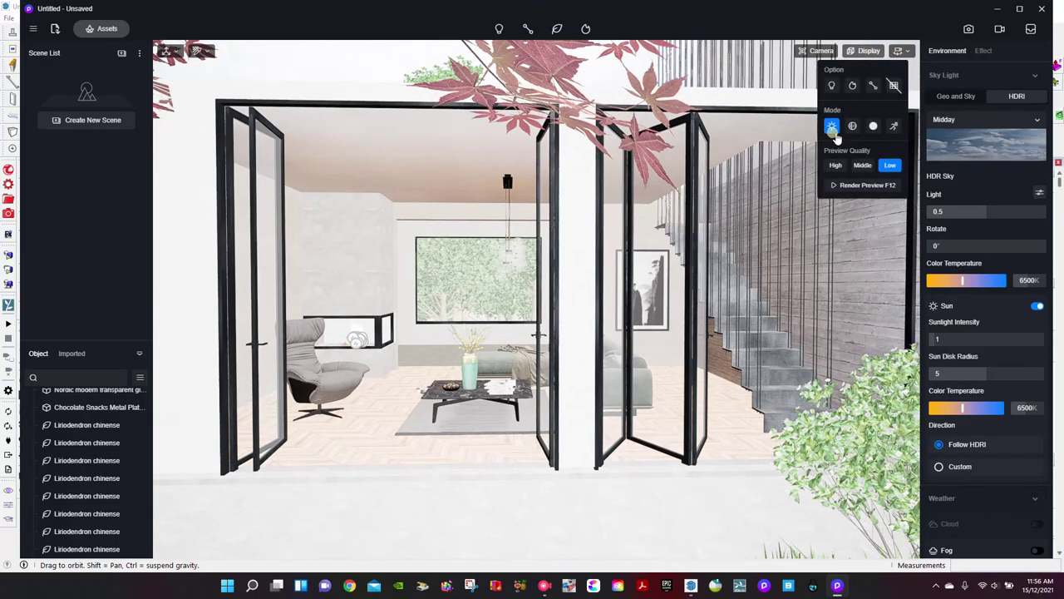
click(836, 165)
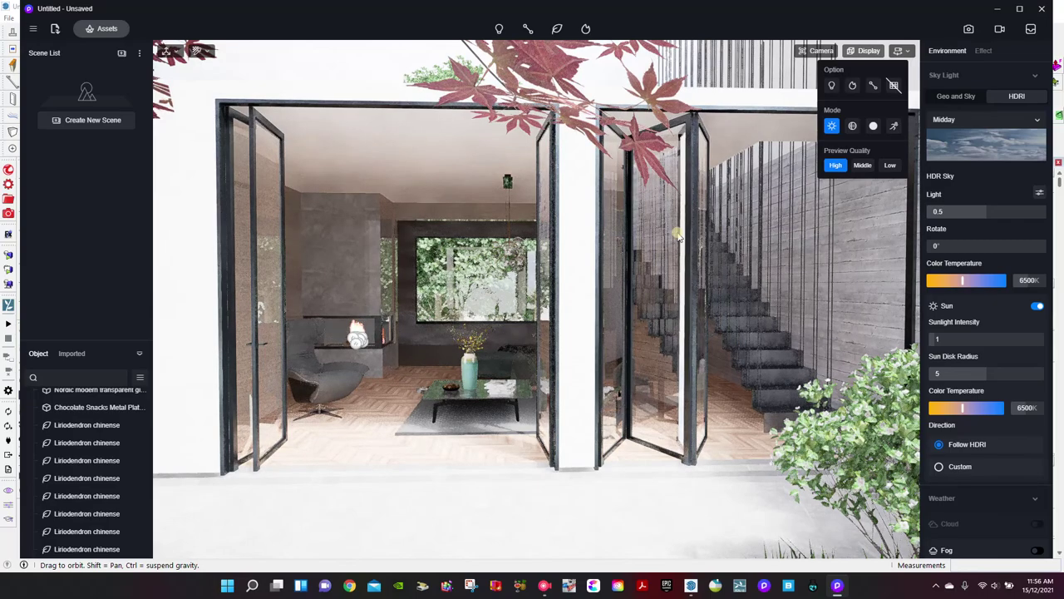
click(890, 164)
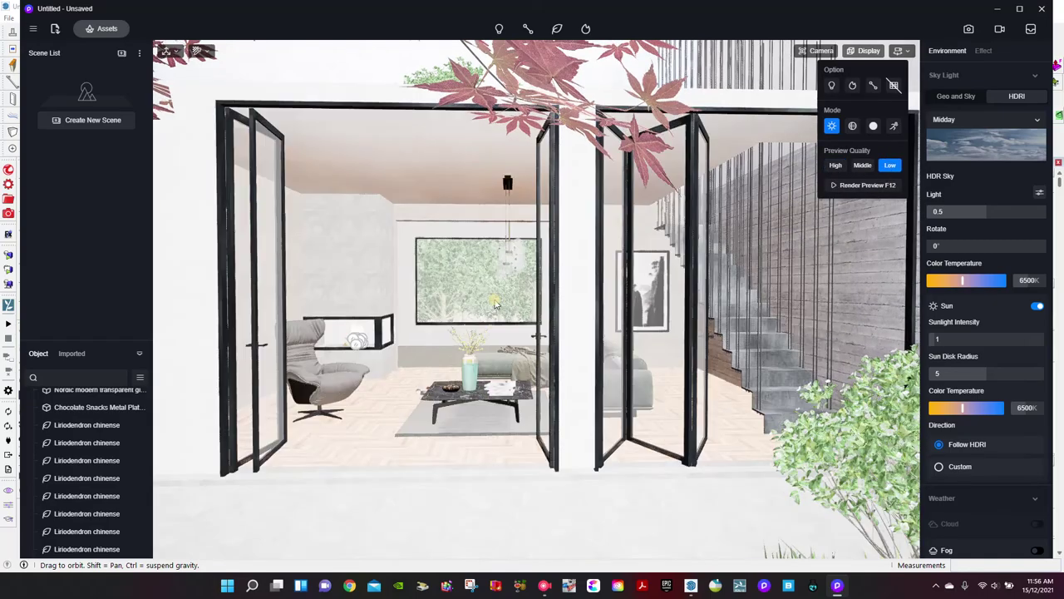
Bring the view through the open glass doors into the living room and use Orbit navigation to show the fireplace, window and sofa
scroll(490, 311, up, 2)
scroll(480, 322, up, 2)
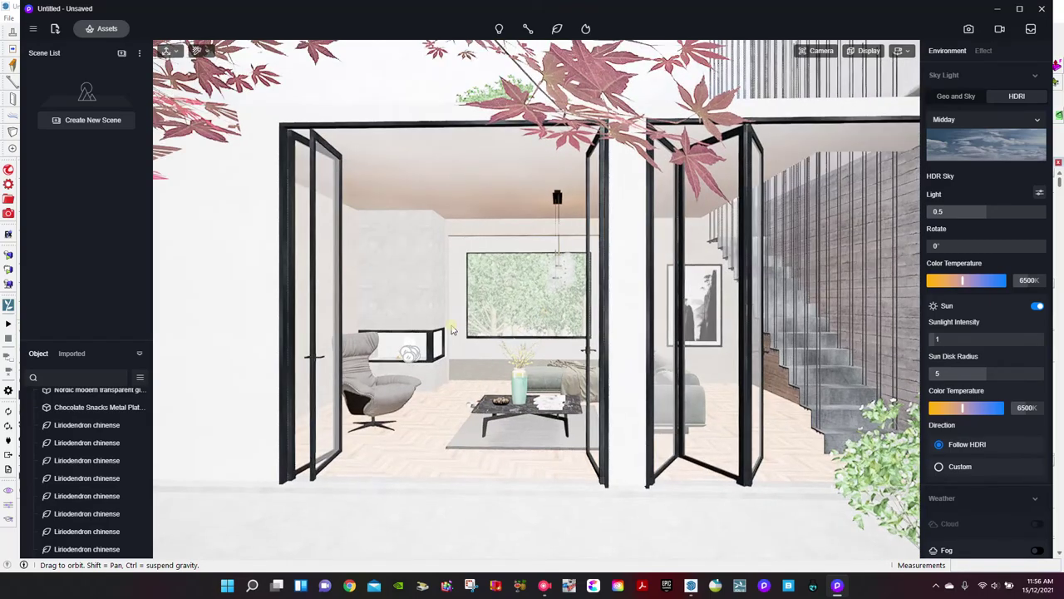
scroll(452, 330, up, 2)
scroll(452, 330, up, 5)
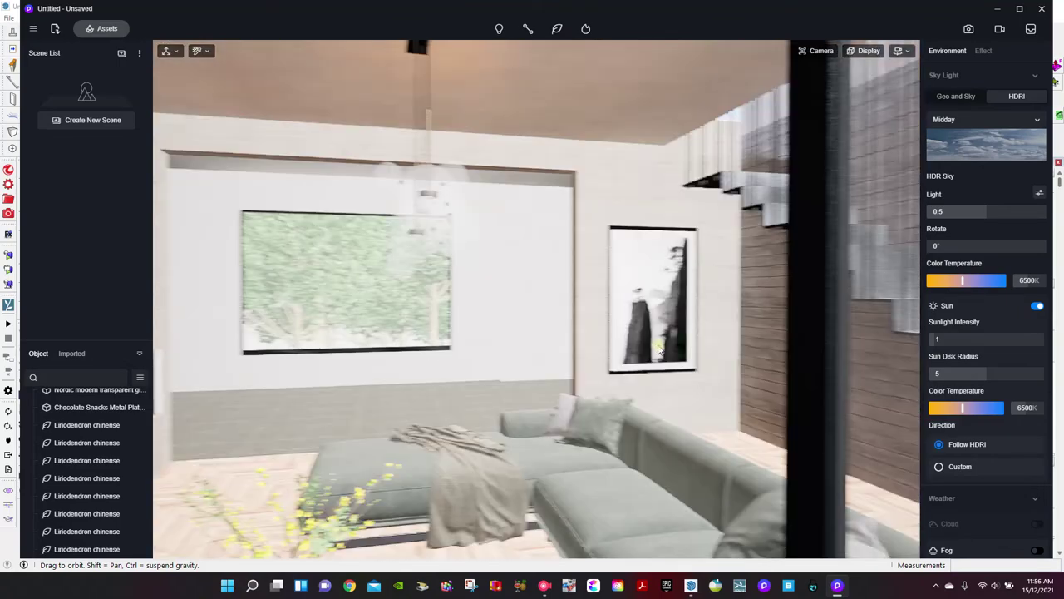
middle_drag(659, 349, 618, 348)
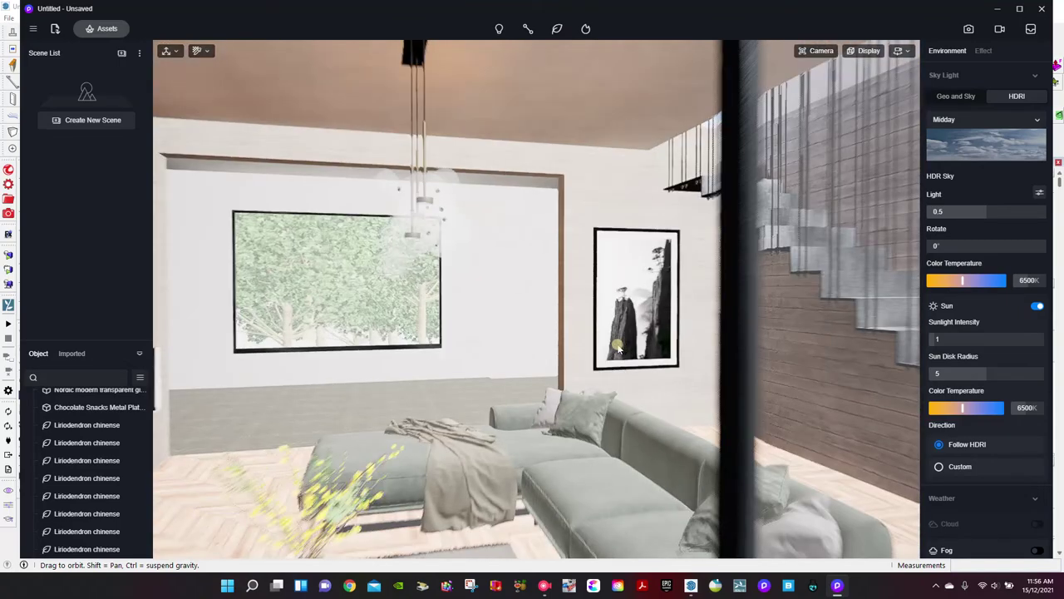
click(902, 51)
click(855, 84)
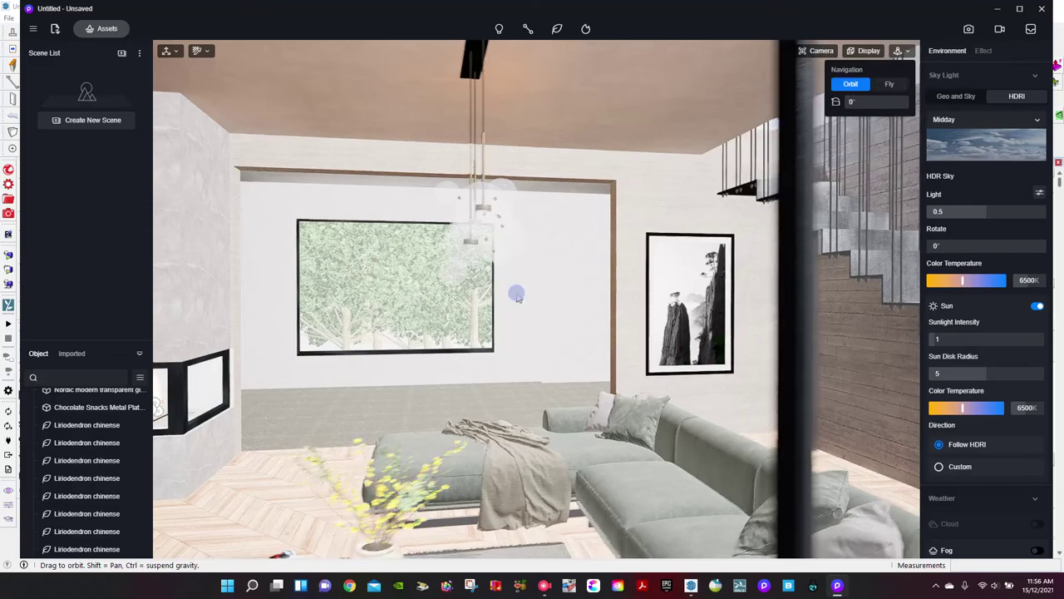
right_drag(515, 293, 622, 284)
mouse_move(621, 285)
mouse_down()
mouse_move(653, 283)
mouse_move(637, 273)
mouse_up()
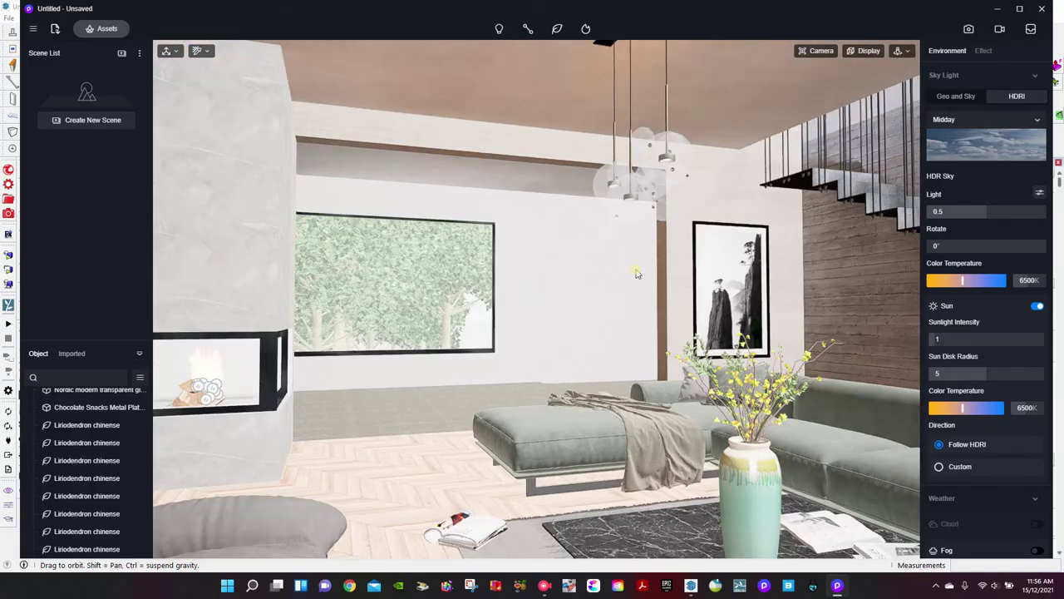
Frame the sofa, coffee table and staircase from inside the living room using Fly navigation
click(902, 51)
click(891, 85)
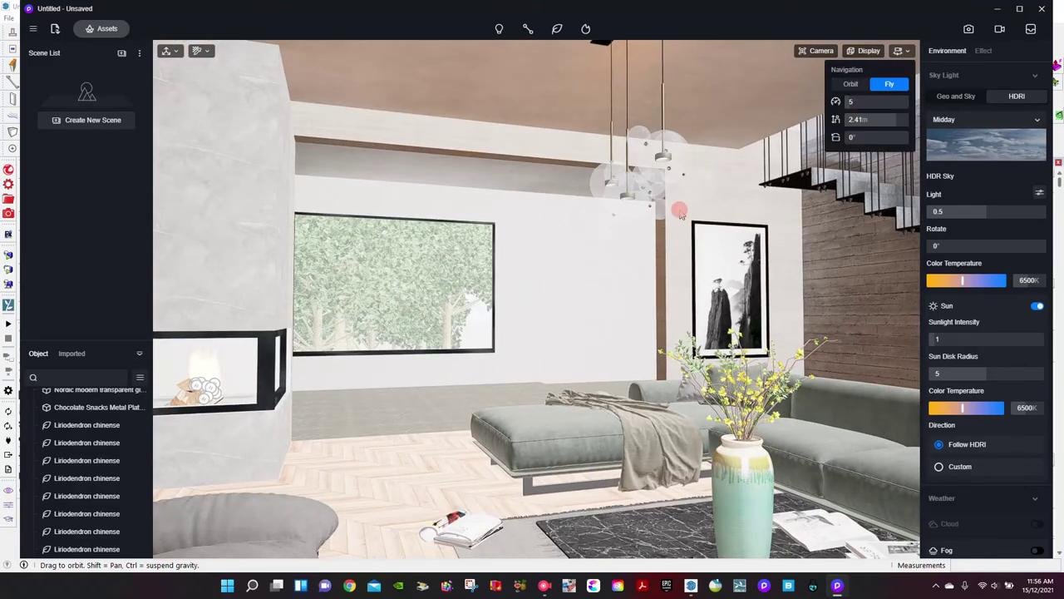
right_drag(680, 212, 812, 232)
drag(811, 231, 720, 242)
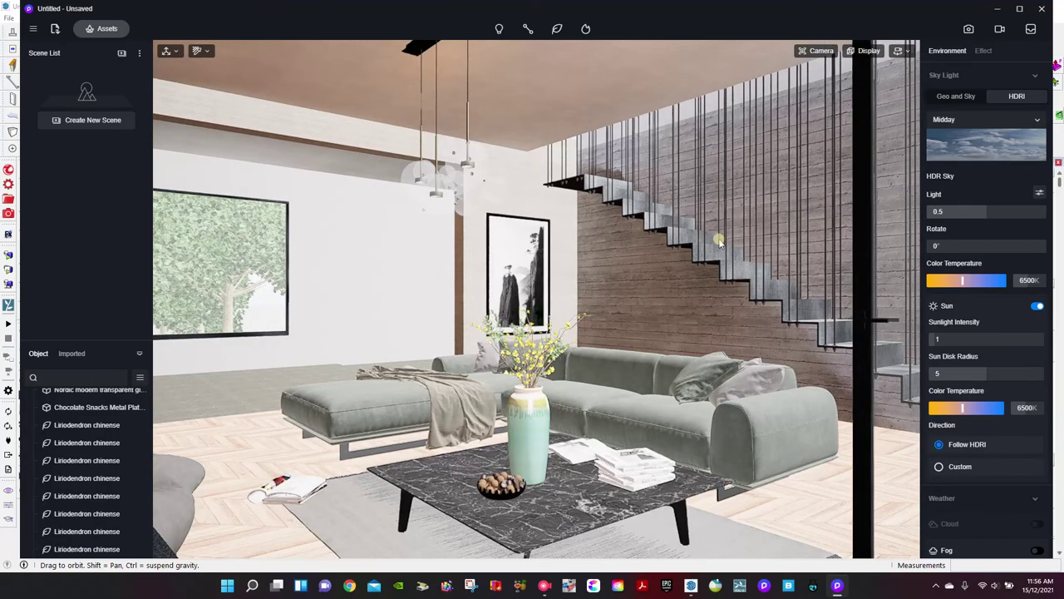
key(s)
right_drag(719, 242, 700, 246)
key(w)
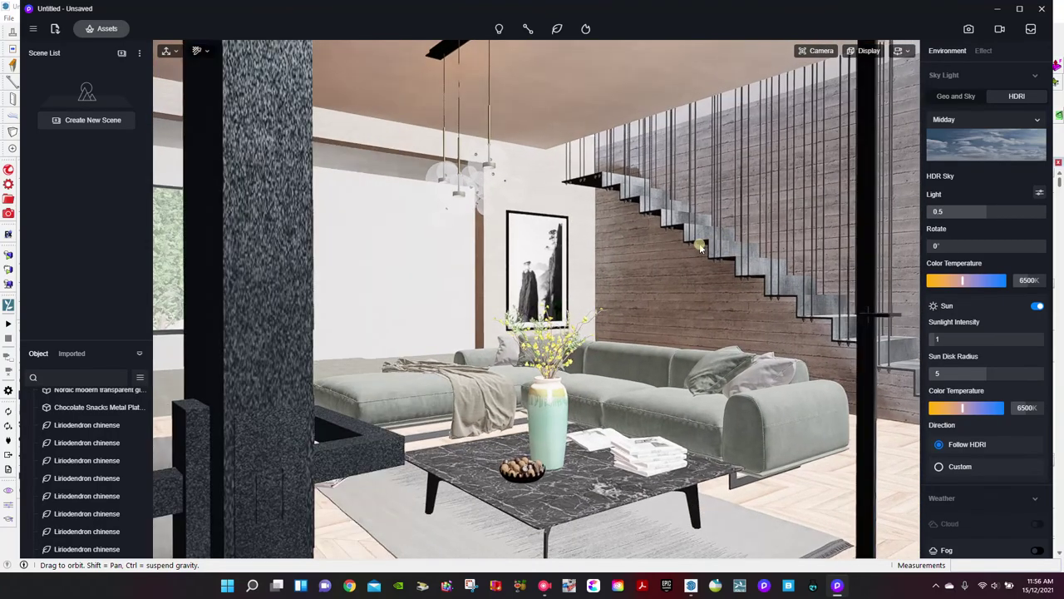
scroll(699, 242, up, 3)
drag(699, 246, 692, 237)
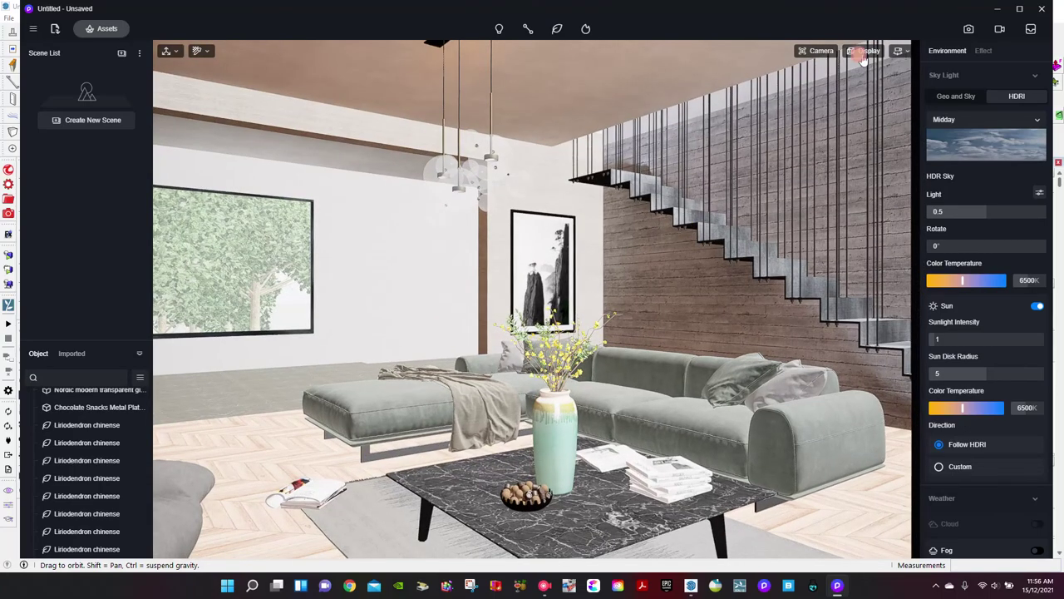
Check the living room view at High preview quality and return the quality to Low
click(865, 51)
click(835, 164)
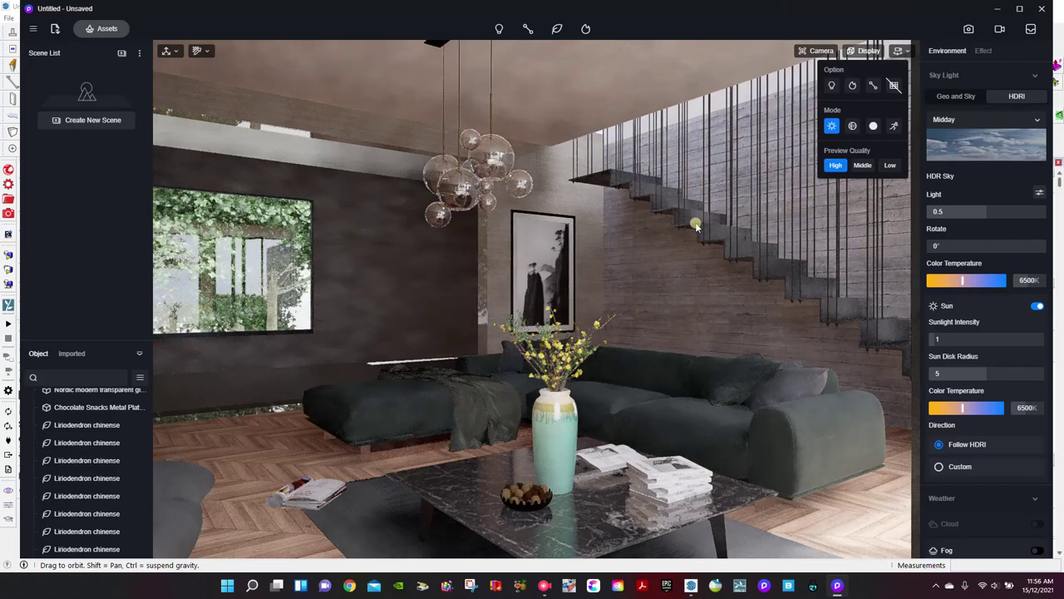
click(890, 166)
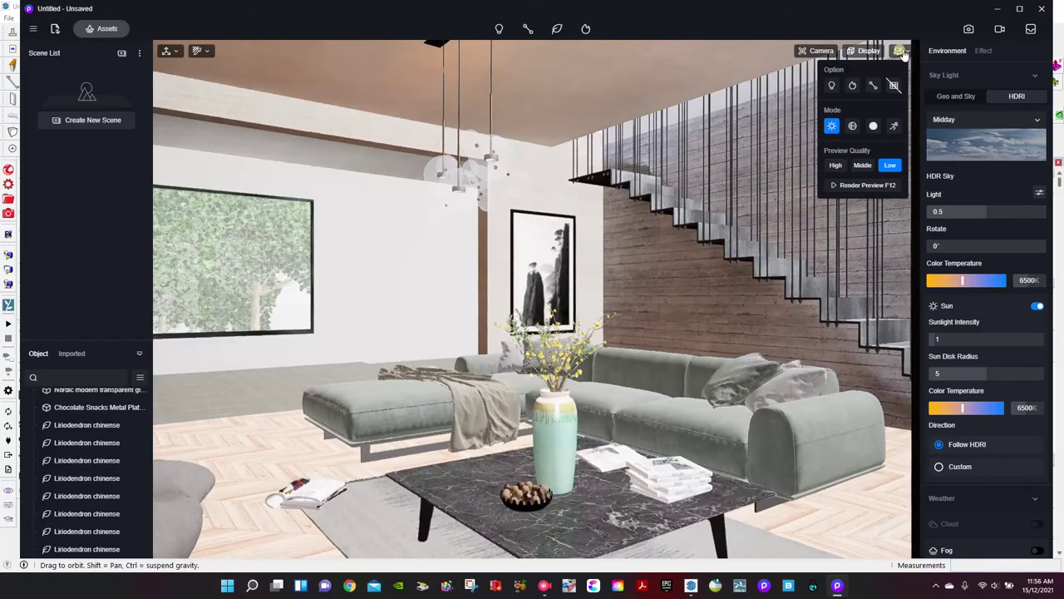
Refine the living room composition with Orbit and Fly navigation to show more of the coffee table and rug beneath the pendant lamp
click(901, 51)
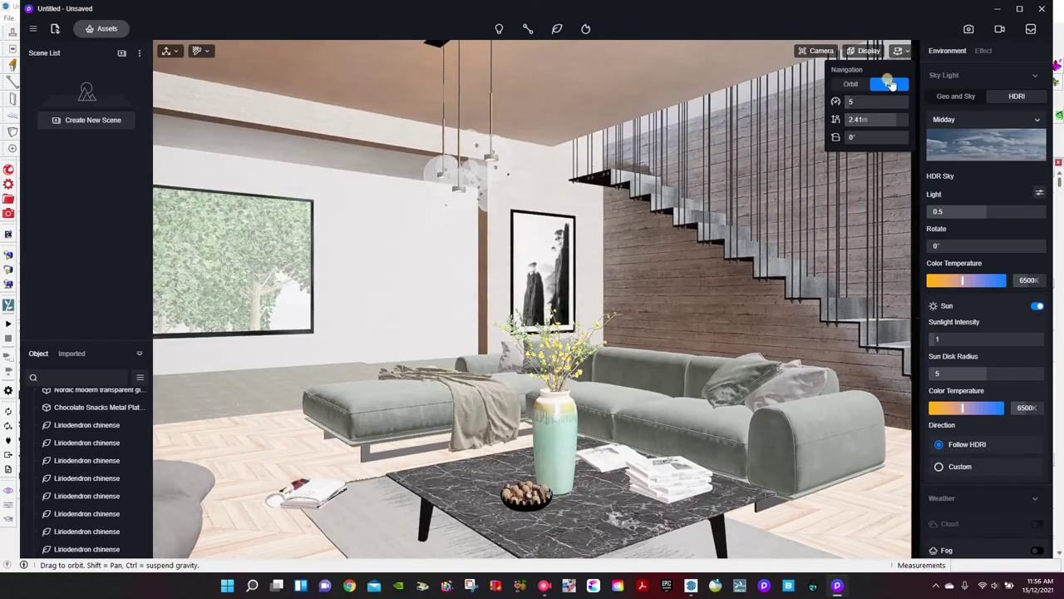
click(849, 83)
drag(796, 206, 794, 187)
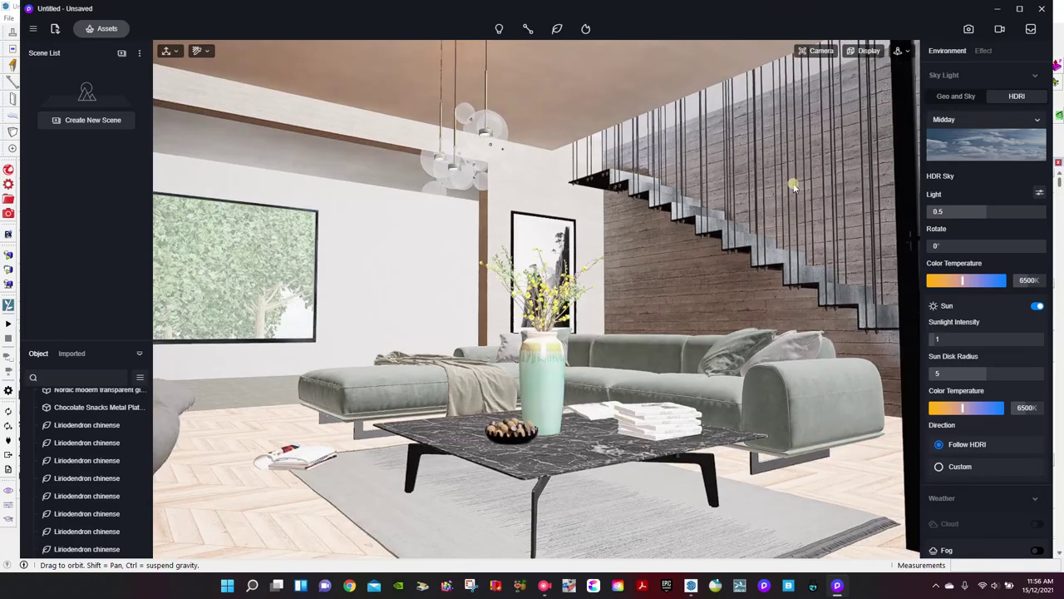
click(900, 51)
click(888, 84)
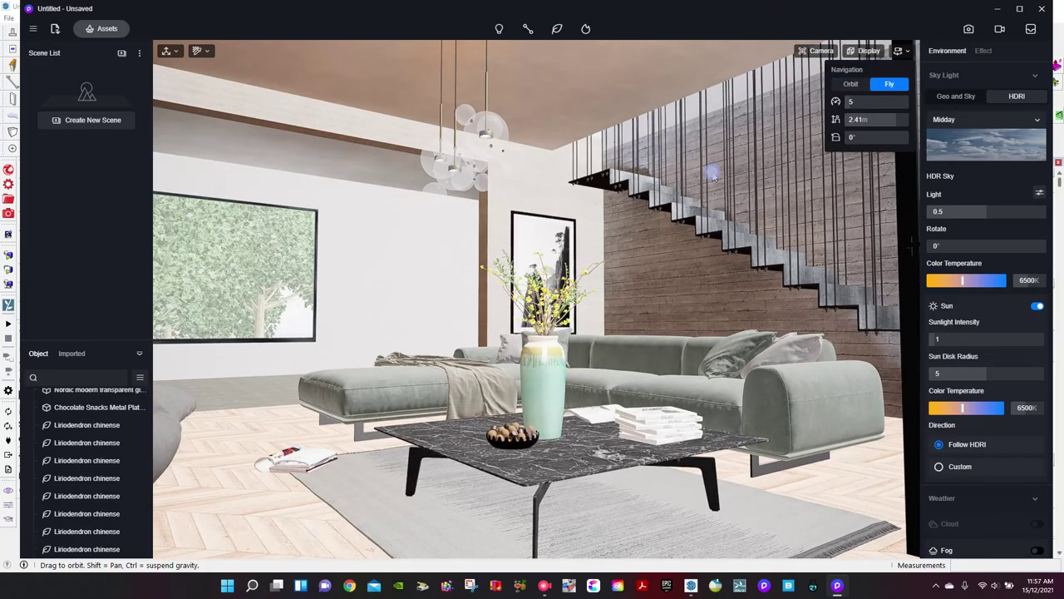
right_drag(714, 176, 722, 203)
click(902, 53)
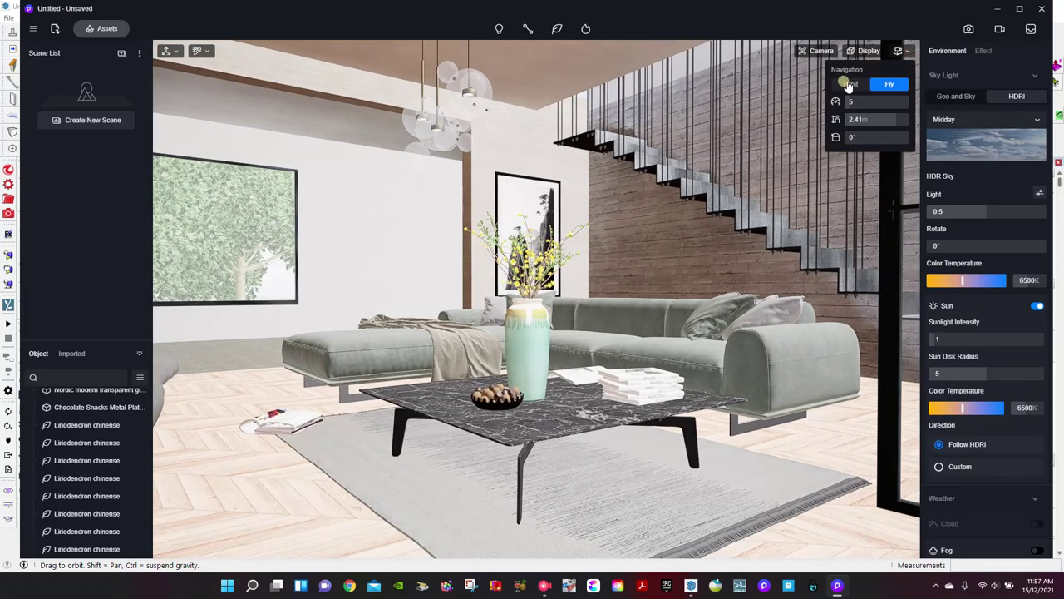
drag(637, 182, 647, 208)
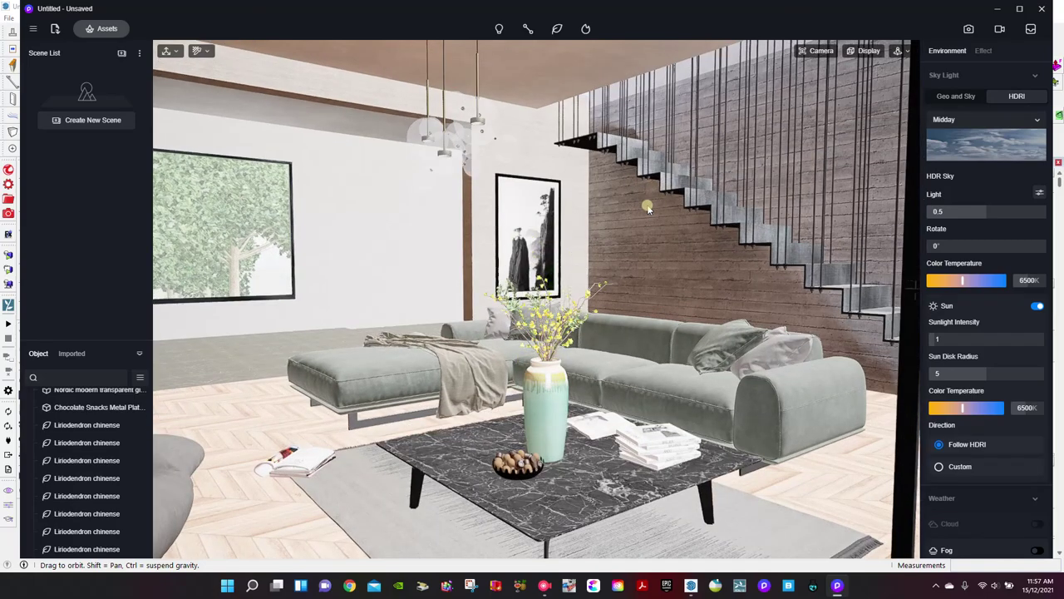
Set the preview quality to High and rotate the HDRI sky to about 260°
click(863, 49)
click(831, 164)
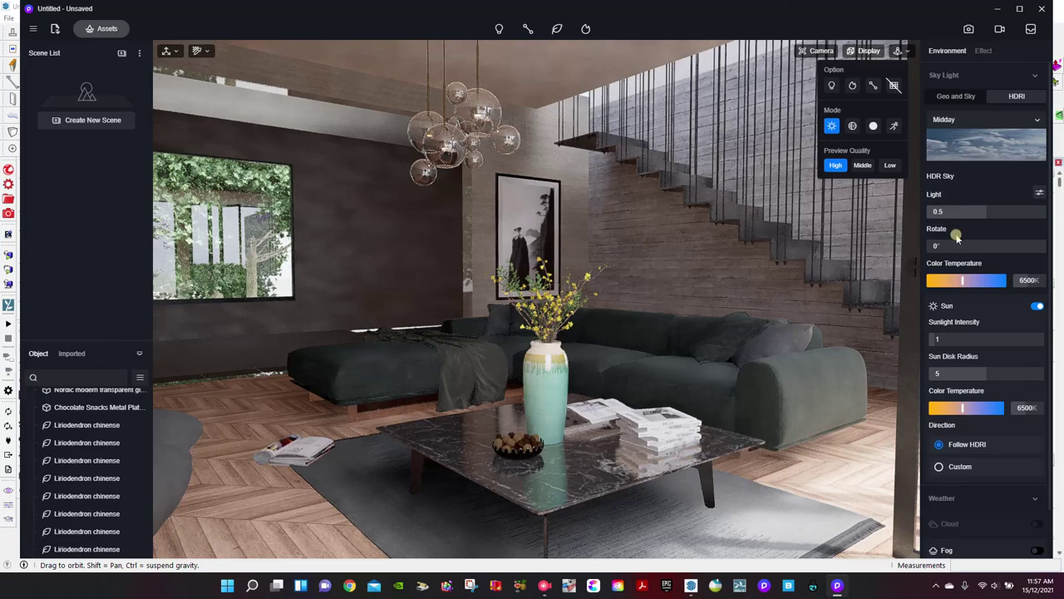
drag(950, 244, 1024, 246)
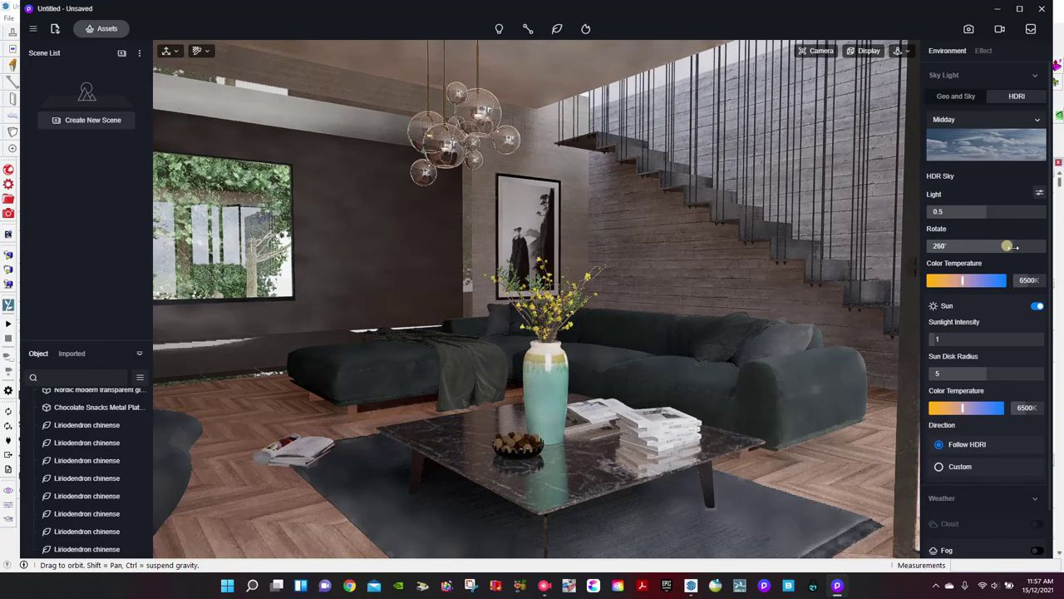